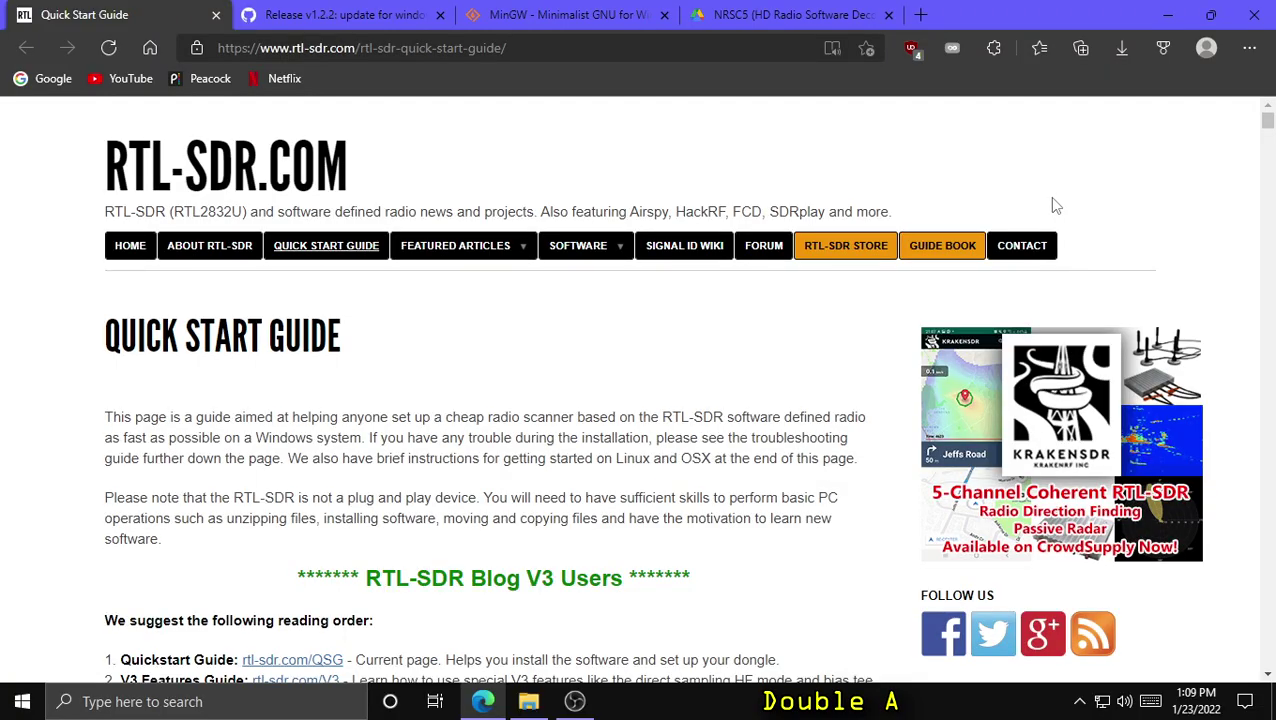
- Scroll to the SDR# Set Up Guide and follow the '.NET 5.0 32-bit redistributable' link
{"action": "scroll", "coordinate": [493, 308], "scroll_direction": "down", "scroll_amount": 6}
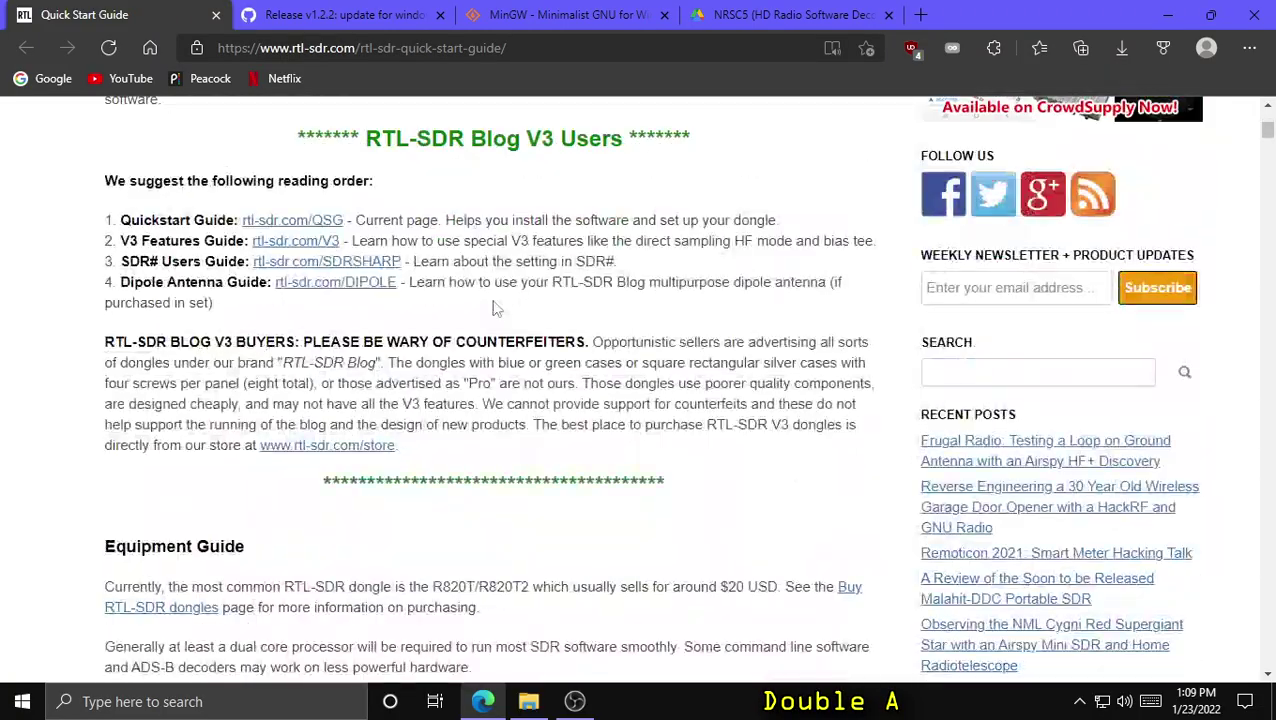
{"action": "scroll", "coordinate": [493, 308], "scroll_direction": "down", "scroll_amount": 3}
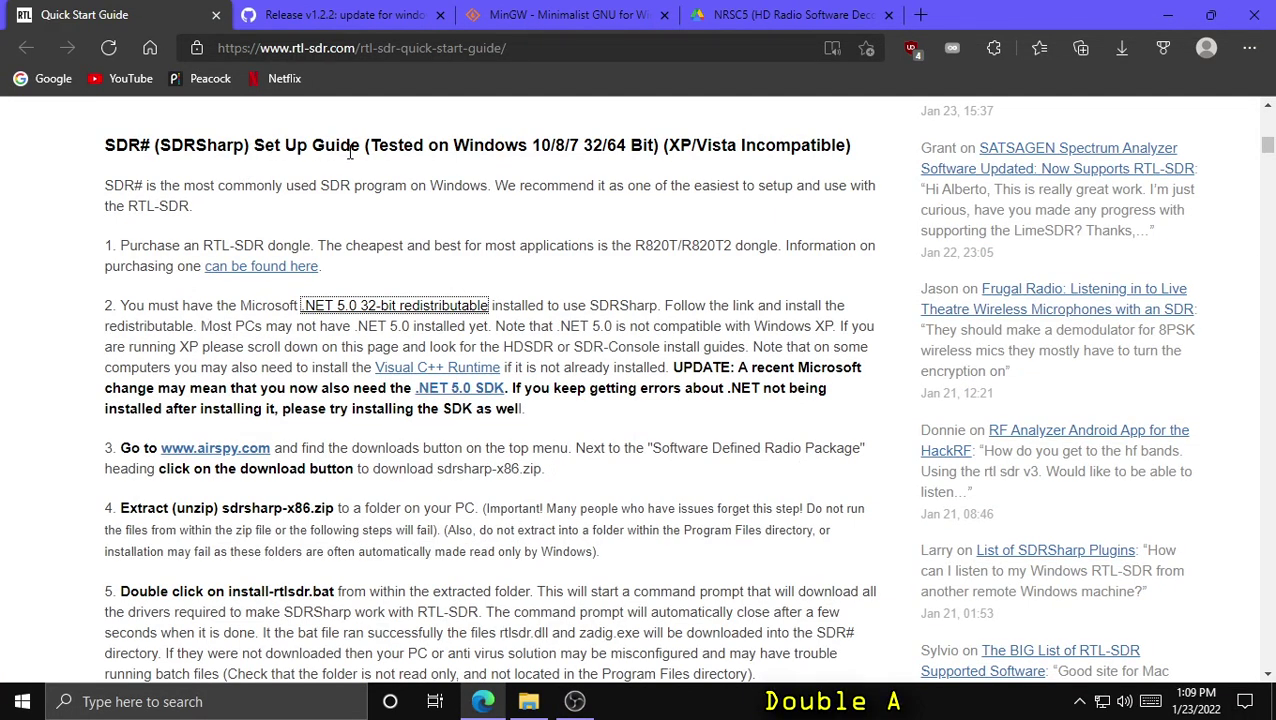
{"action": "left_click", "coordinate": [372, 313]}
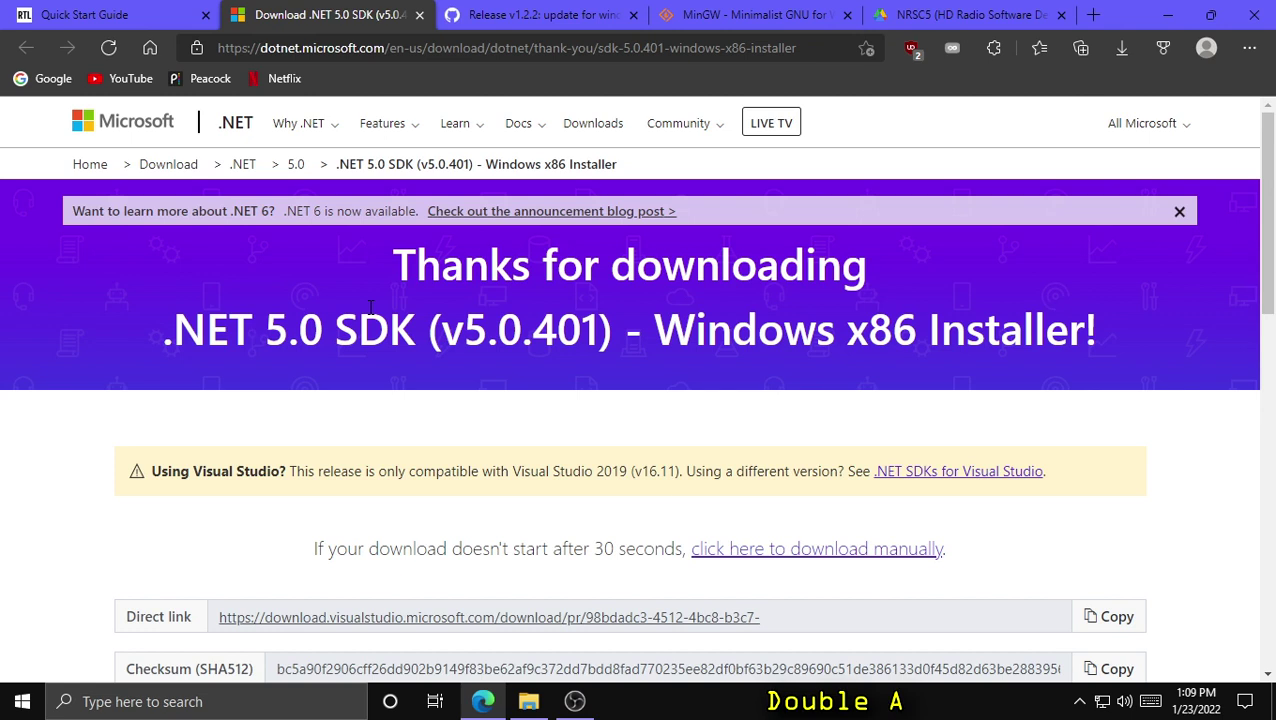
- Manually download dotnet-sdk-5.0.401-win-x86.exe into Downloads and launch the installer
{"action": "left_click", "coordinate": [859, 563]}
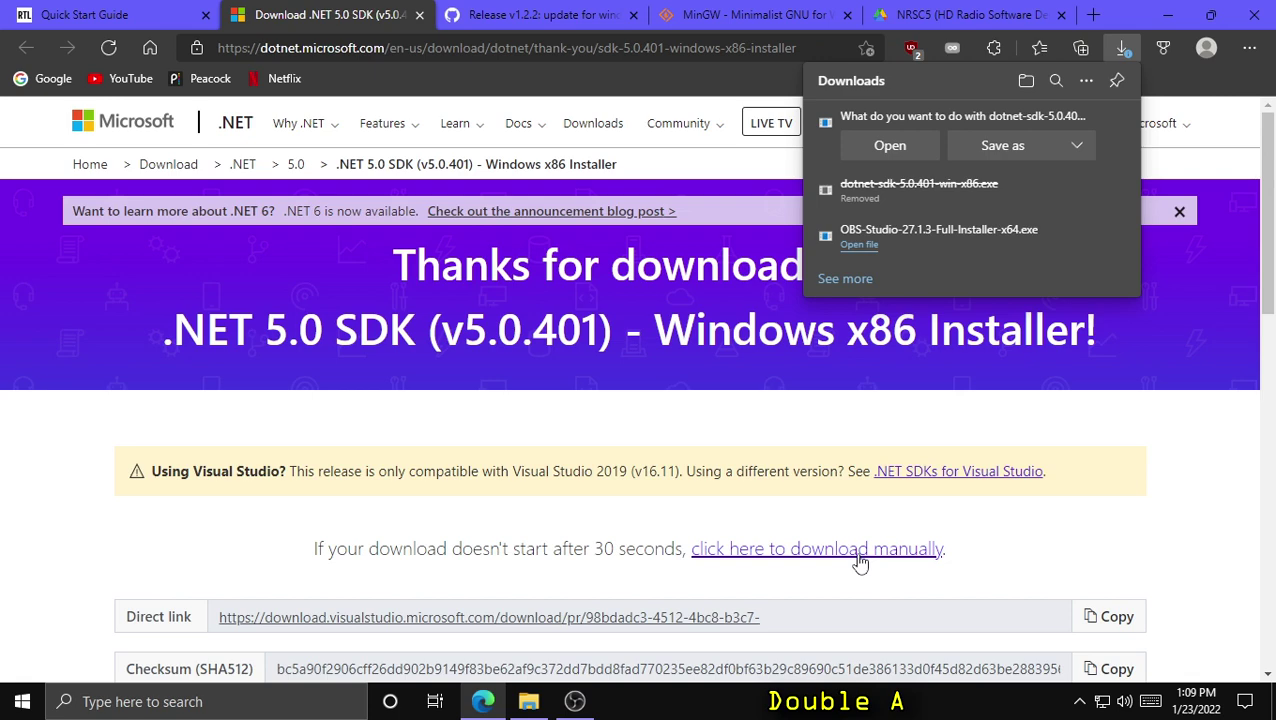
{"action": "left_click", "coordinate": [985, 148]}
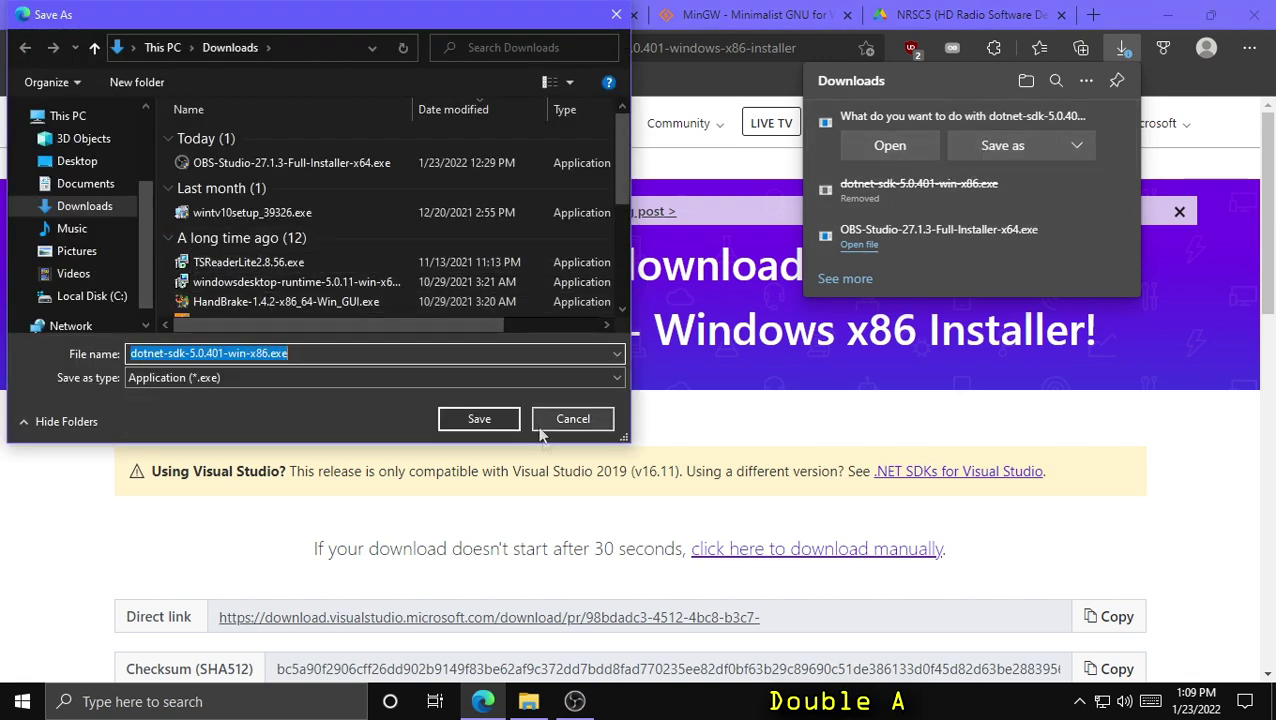
{"action": "left_click", "coordinate": [487, 426]}
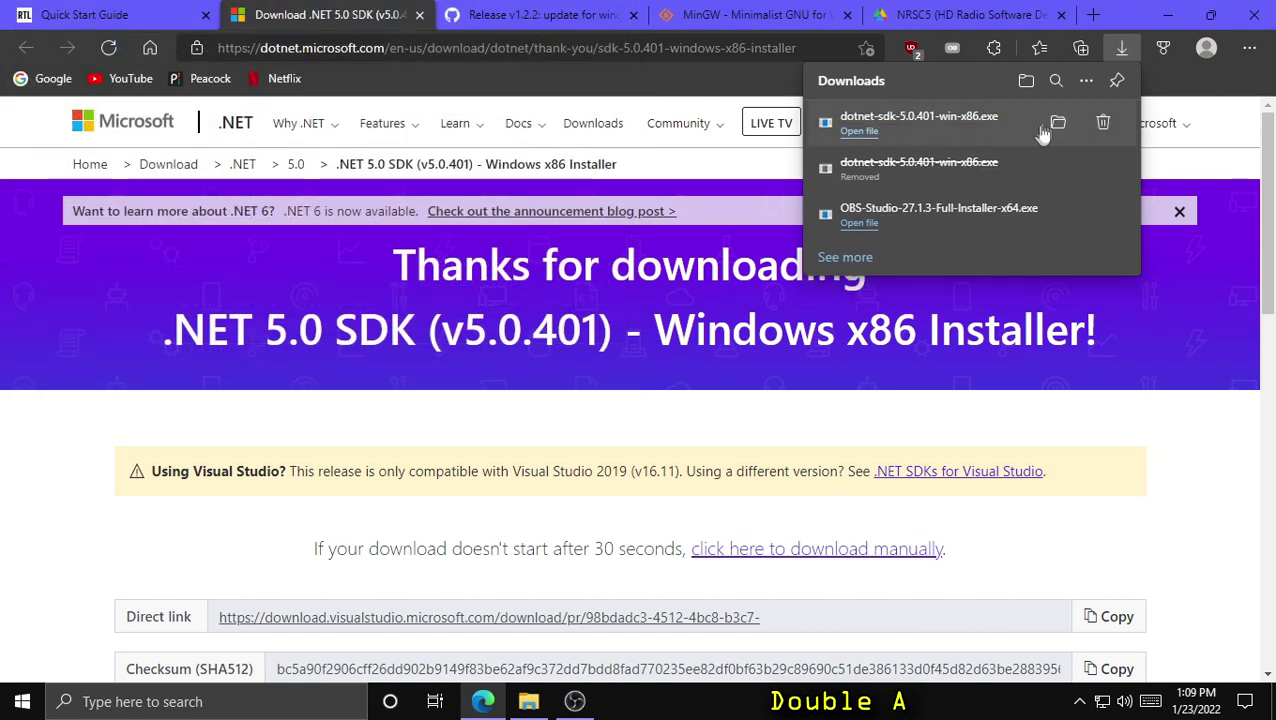
{"action": "left_click", "coordinate": [980, 133]}
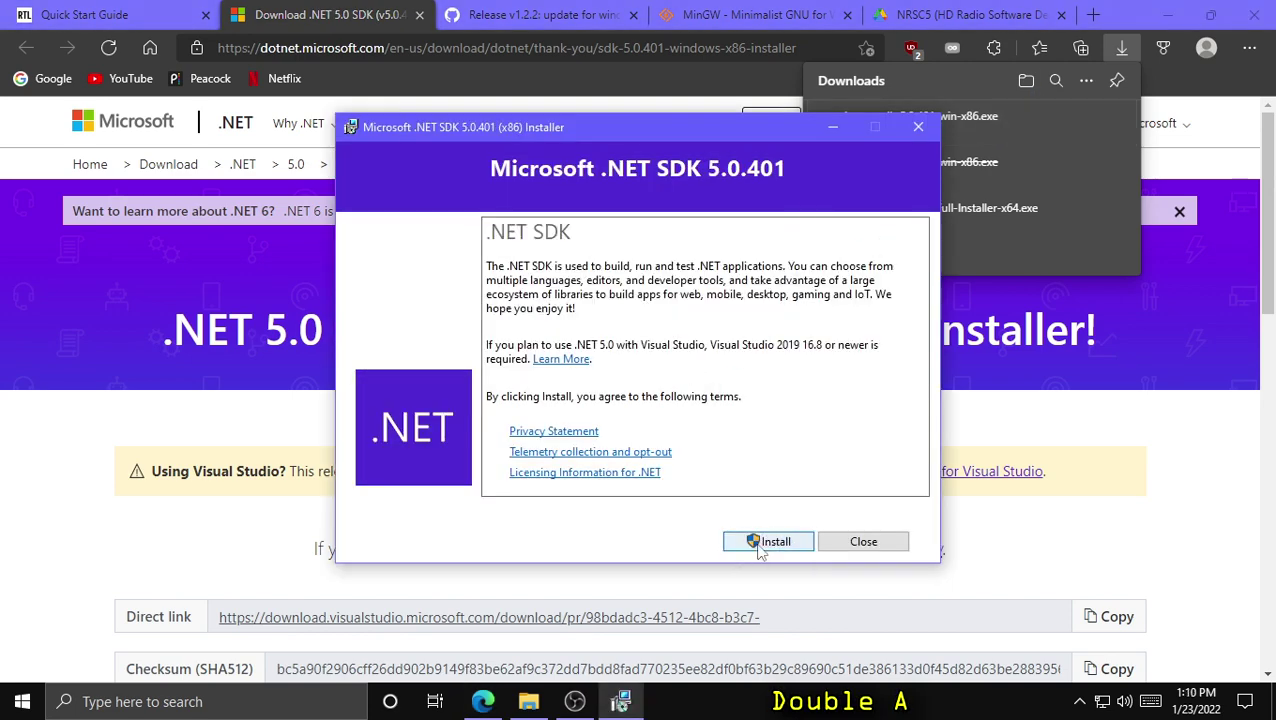
- Install .NET SDK 5.0.401, close the installer, and go back to the Quick Start Guide
{"action": "left_click", "coordinate": [758, 547]}
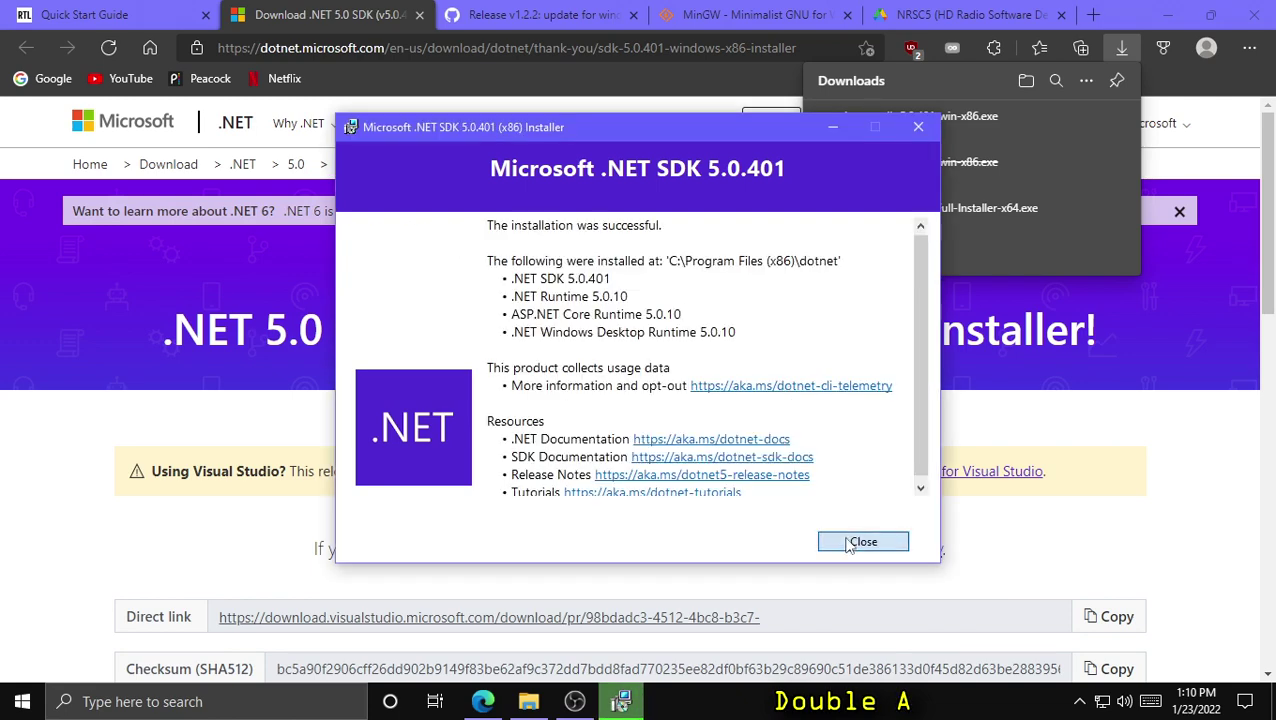
{"action": "left_click", "coordinate": [848, 543]}
{"action": "key", "text": "ctrl+shift+Tab"}
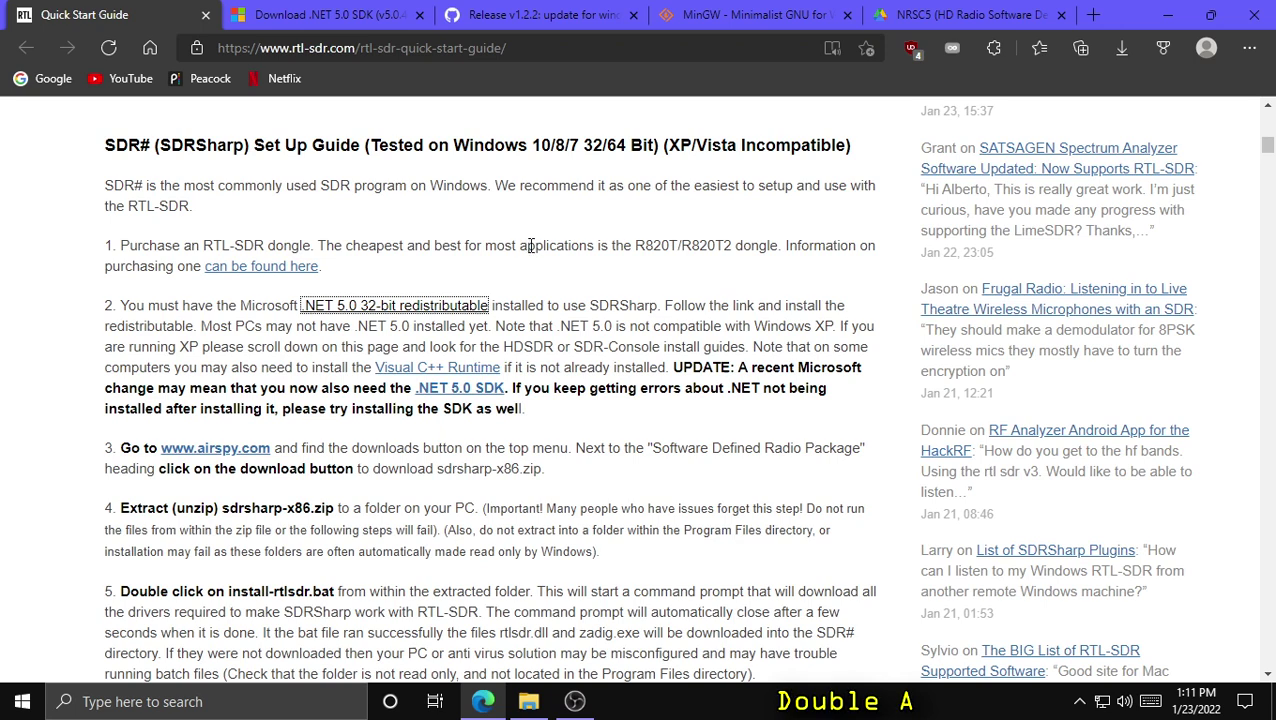
- From airspy.com's Download page, save the Software Defined Radio Package sdrsharp-x86.zip to Downloads
{"action": "left_click", "coordinate": [214, 450]}
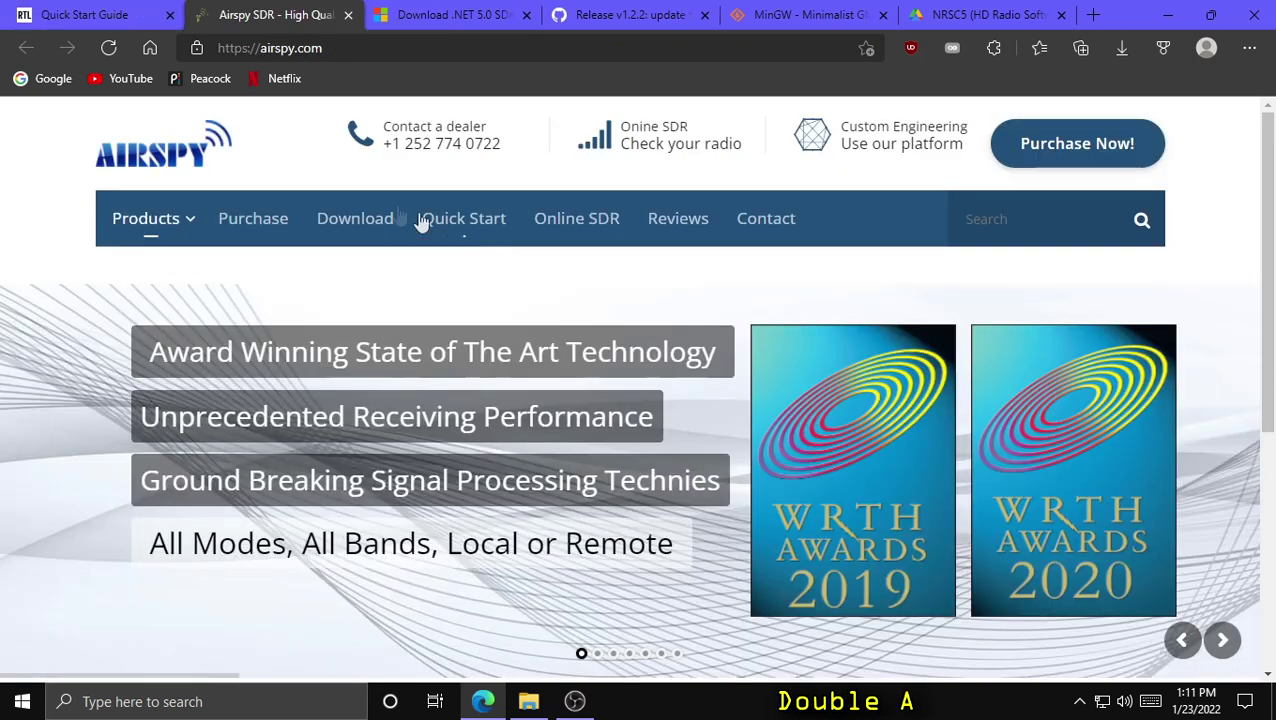
{"action": "left_click", "coordinate": [340, 208]}
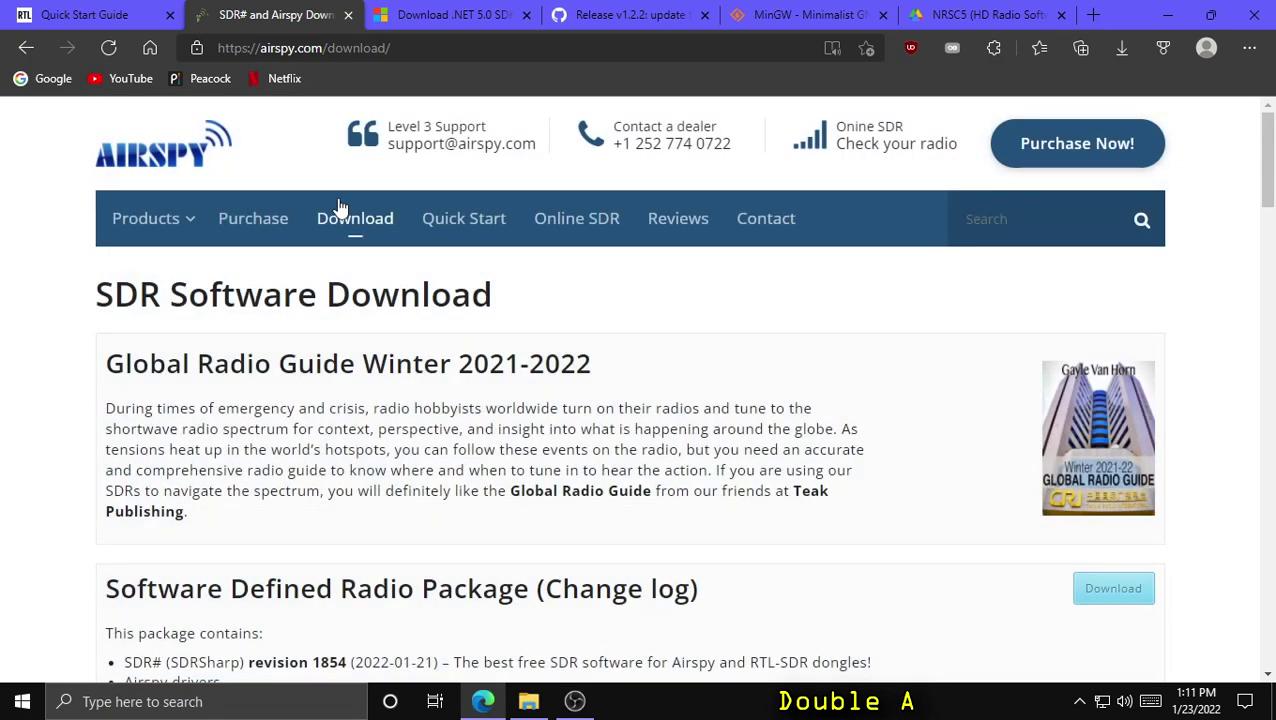
{"action": "scroll", "coordinate": [374, 232], "scroll_direction": "down", "scroll_amount": 3}
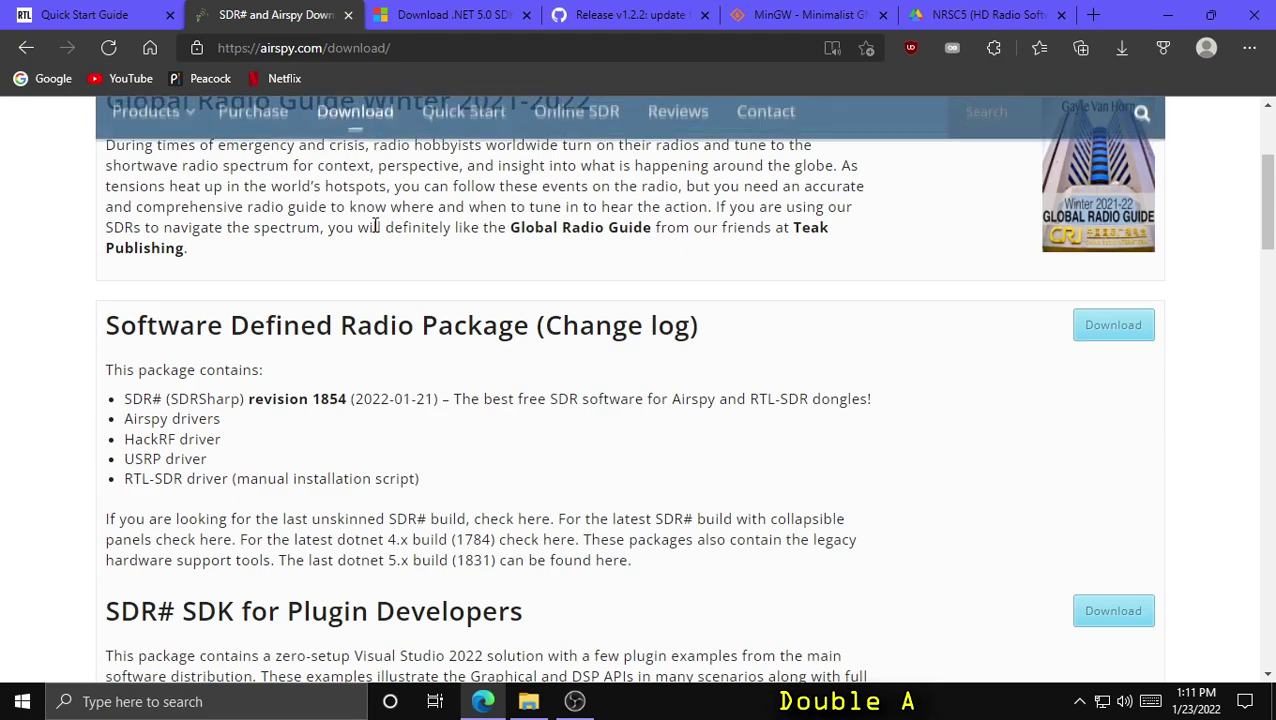
{"action": "scroll", "coordinate": [380, 260], "scroll_direction": "up", "scroll_amount": 1}
{"action": "left_click", "coordinate": [1113, 328]}
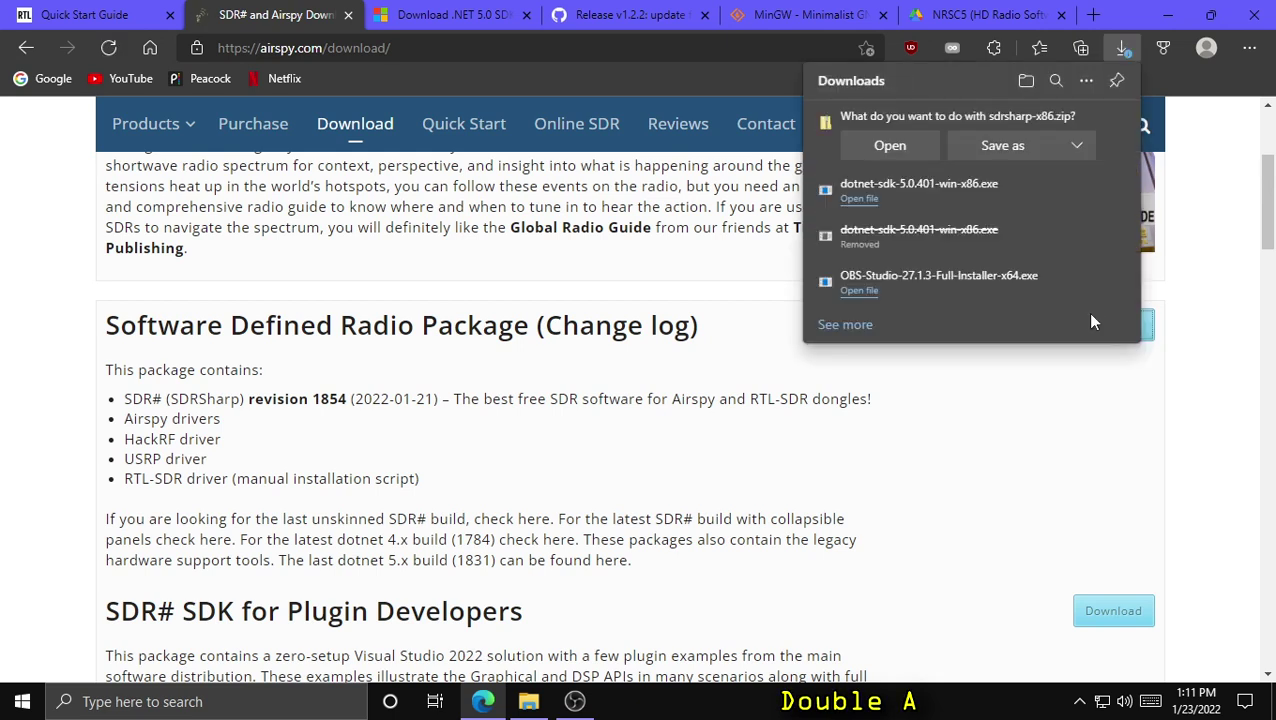
{"action": "left_click", "coordinate": [1002, 146]}
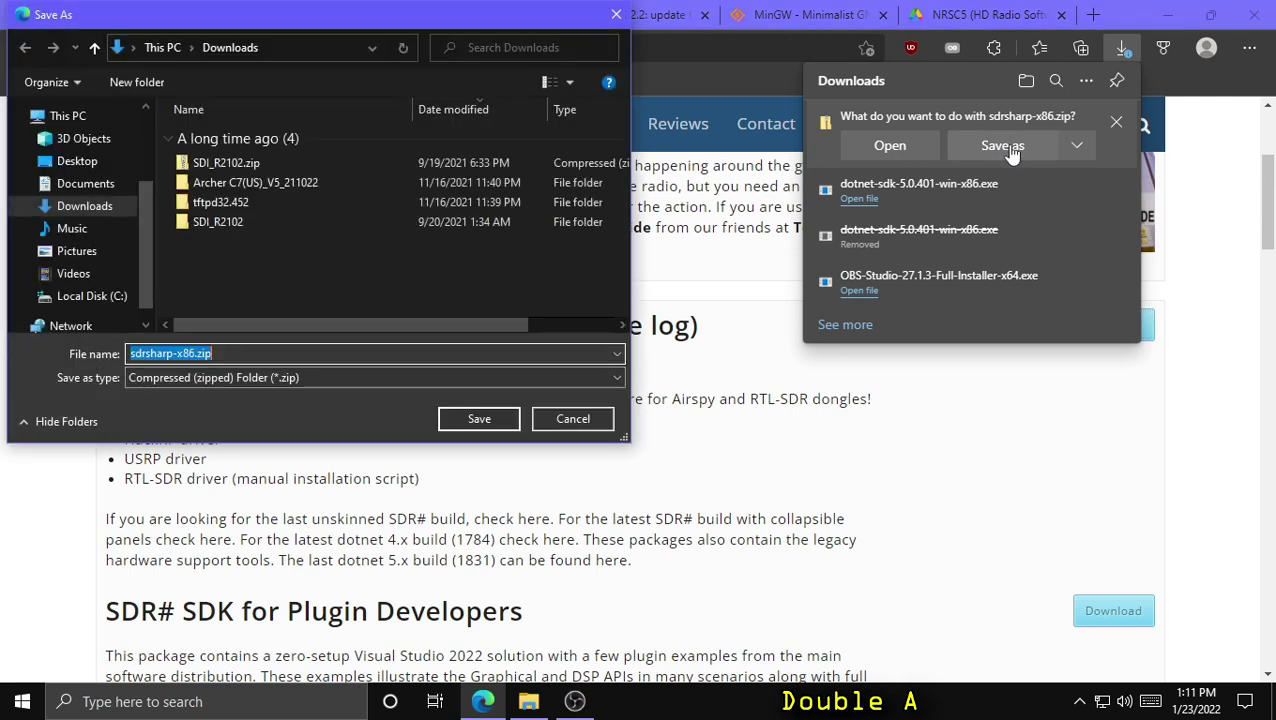
{"action": "left_click", "coordinate": [470, 416]}
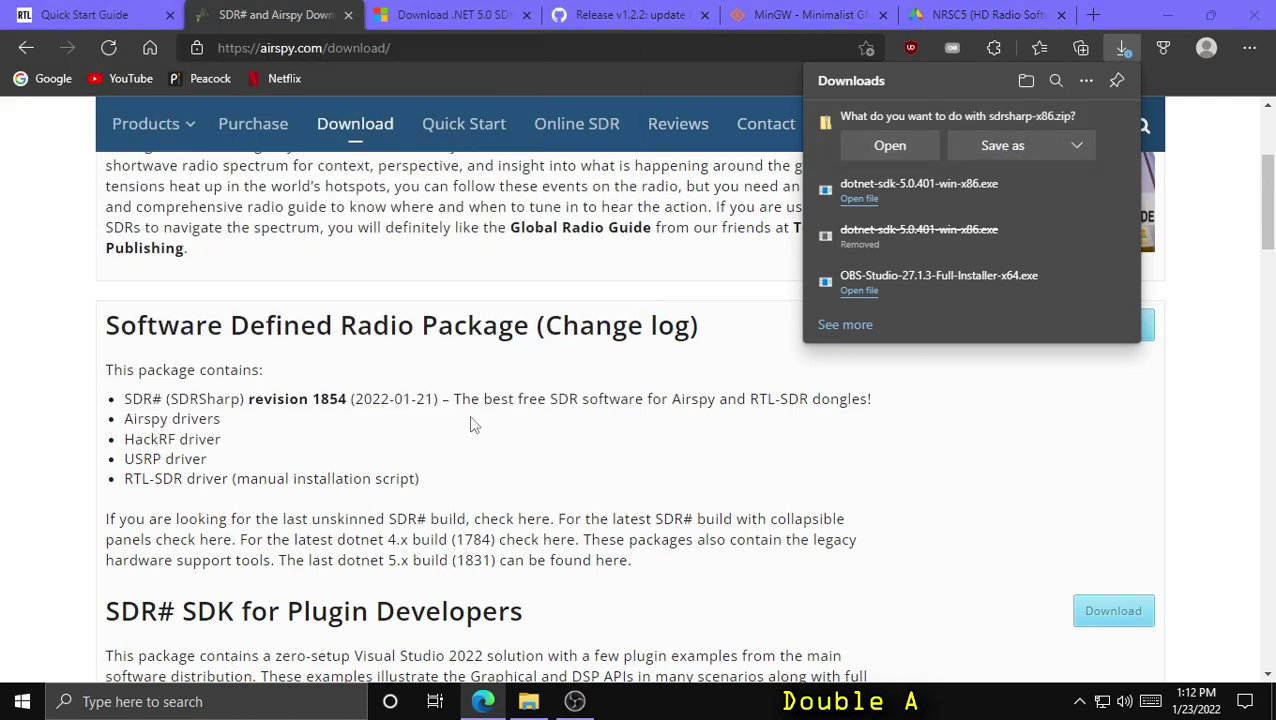
{"action": "left_click", "coordinate": [1054, 123]}
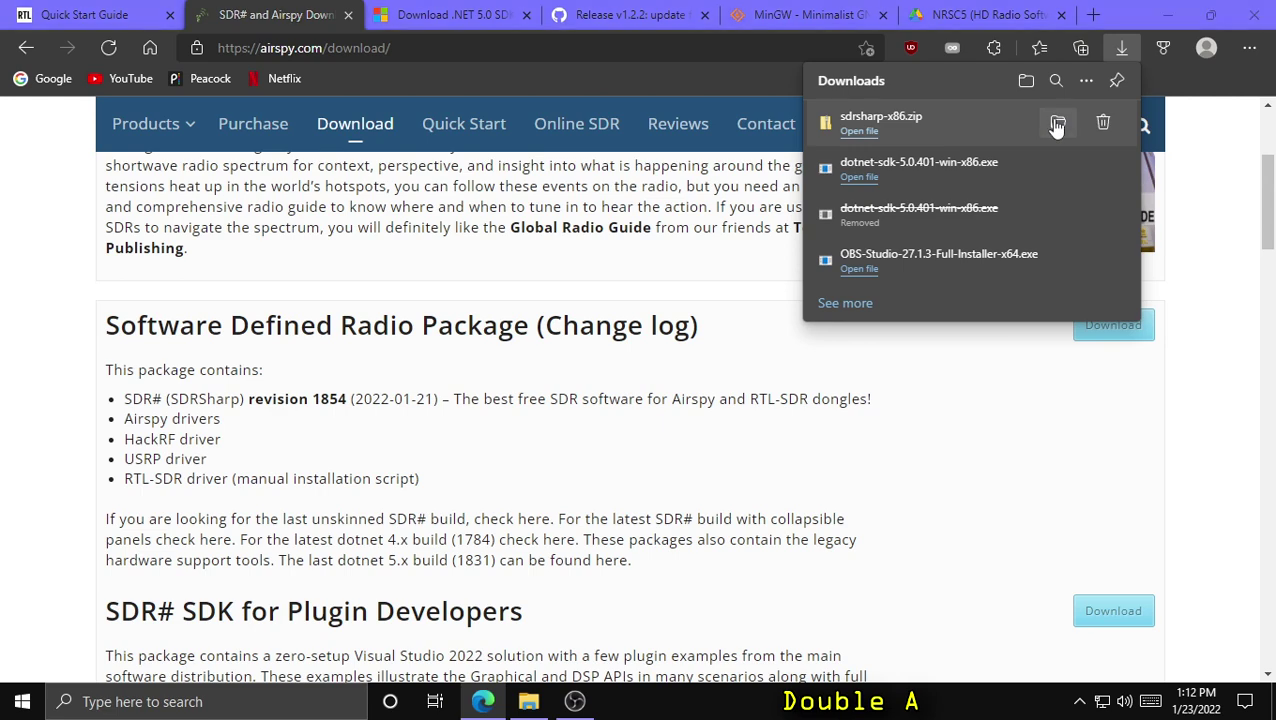
- Extract sdrsharp-x86.zip into its sdrsharp-x86 folder
{"action": "right_click", "coordinate": [370, 232]}
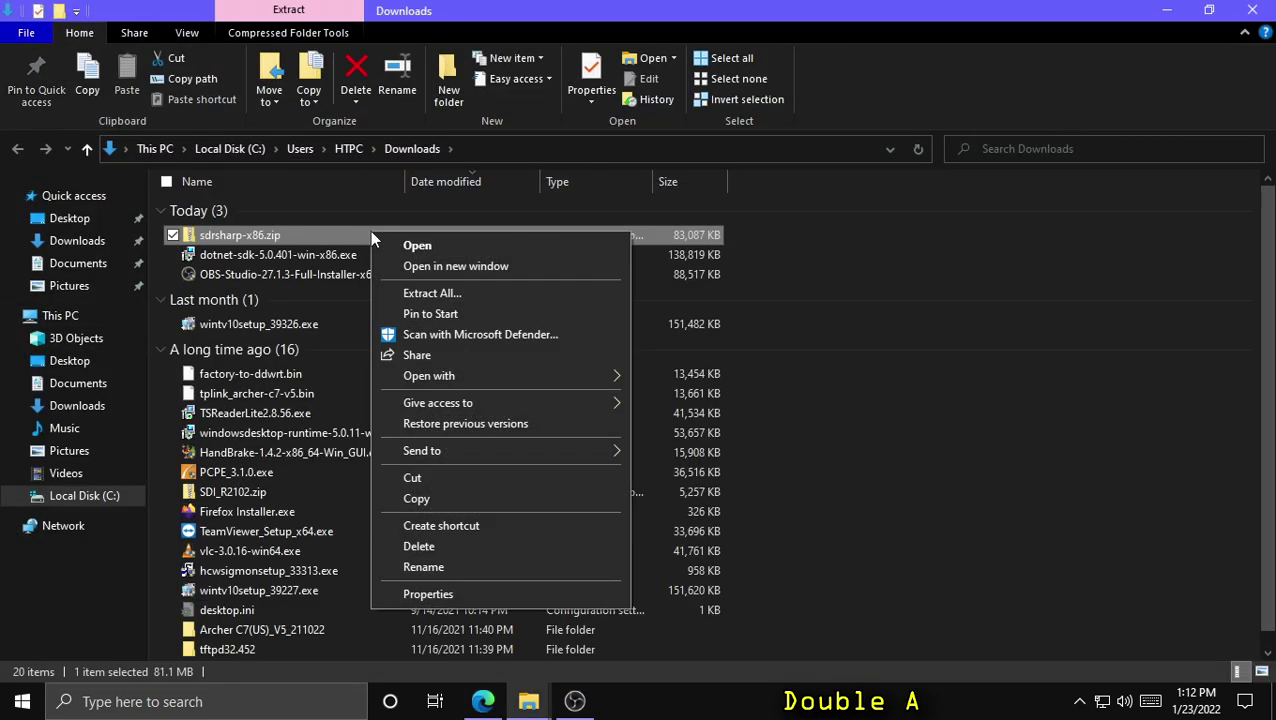
{"action": "left_click", "coordinate": [420, 292]}
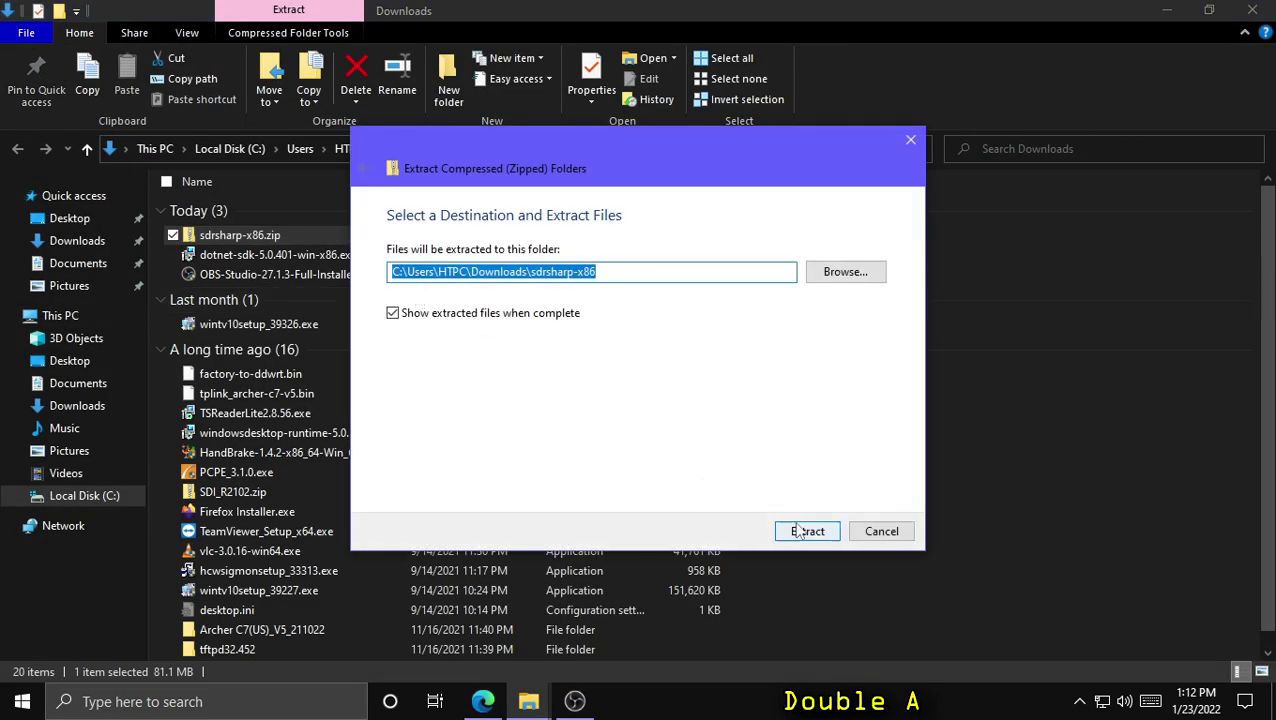
{"action": "left_click", "coordinate": [801, 531]}
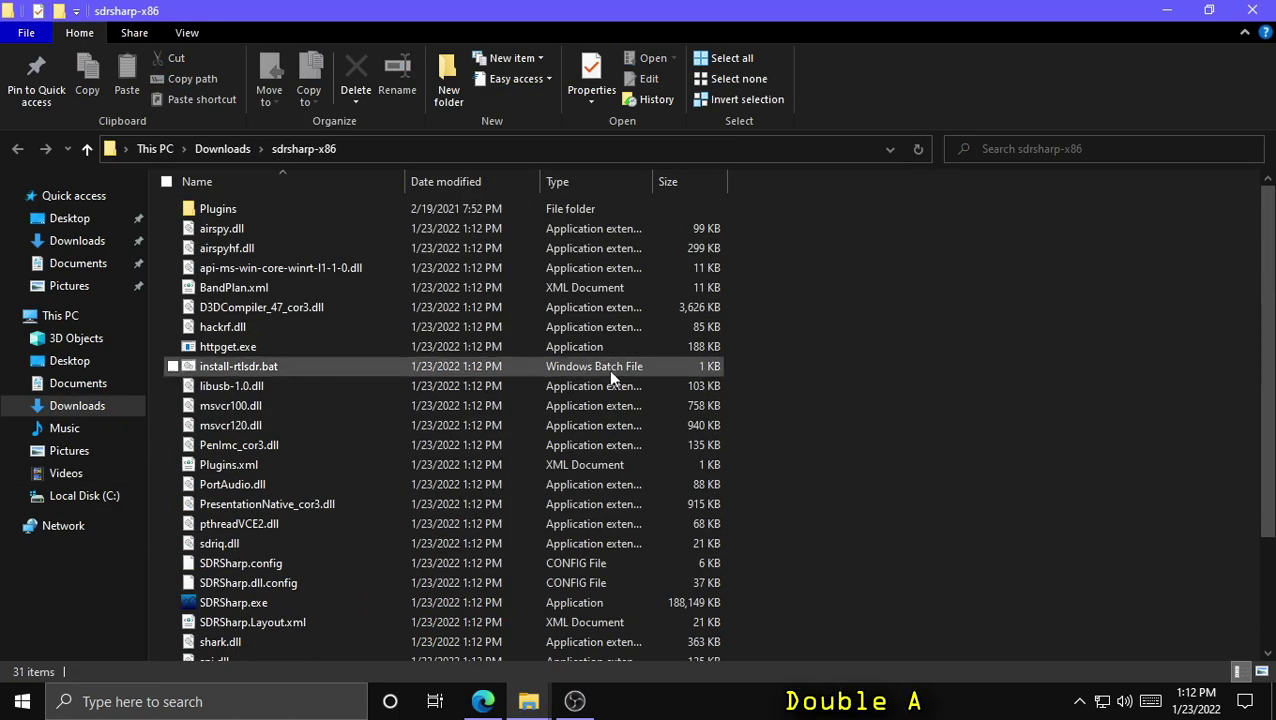
- Run install-rtlsdr.bat so rtlsdr.dll and zadig.exe are added, then select zadig.exe
{"action": "double_click", "coordinate": [375, 366]}
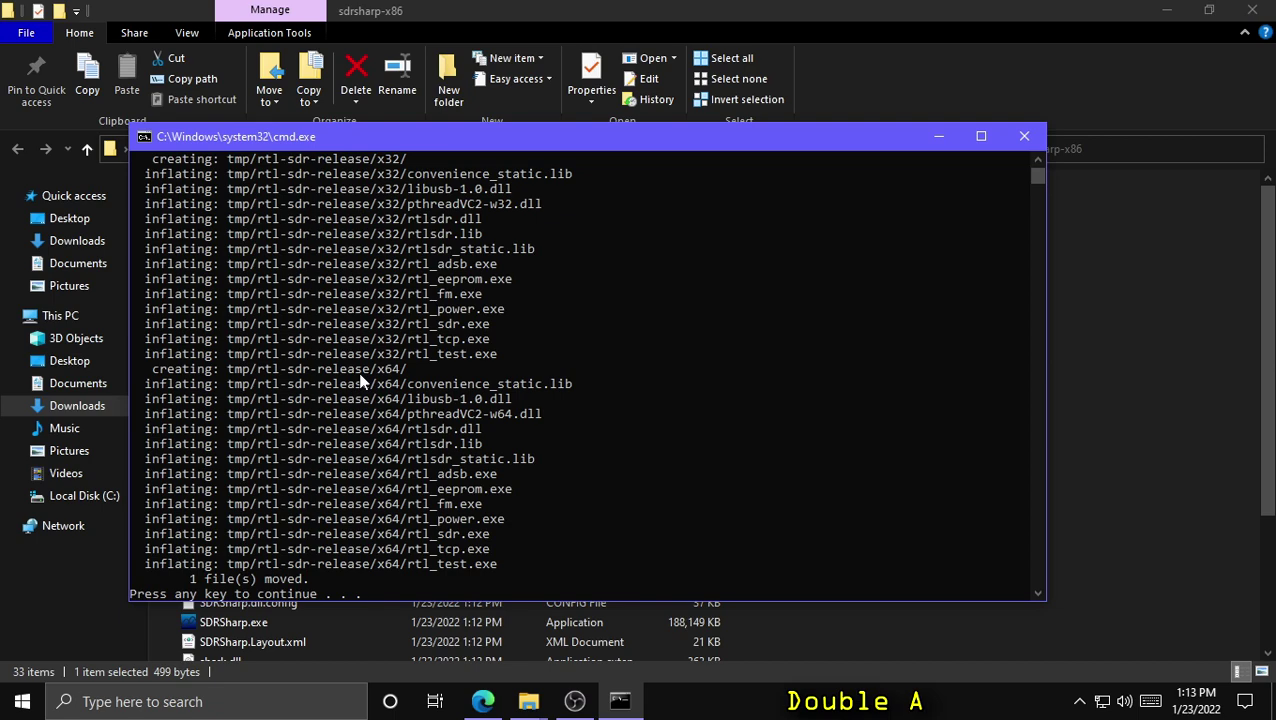
{"action": "key", "text": "Return"}
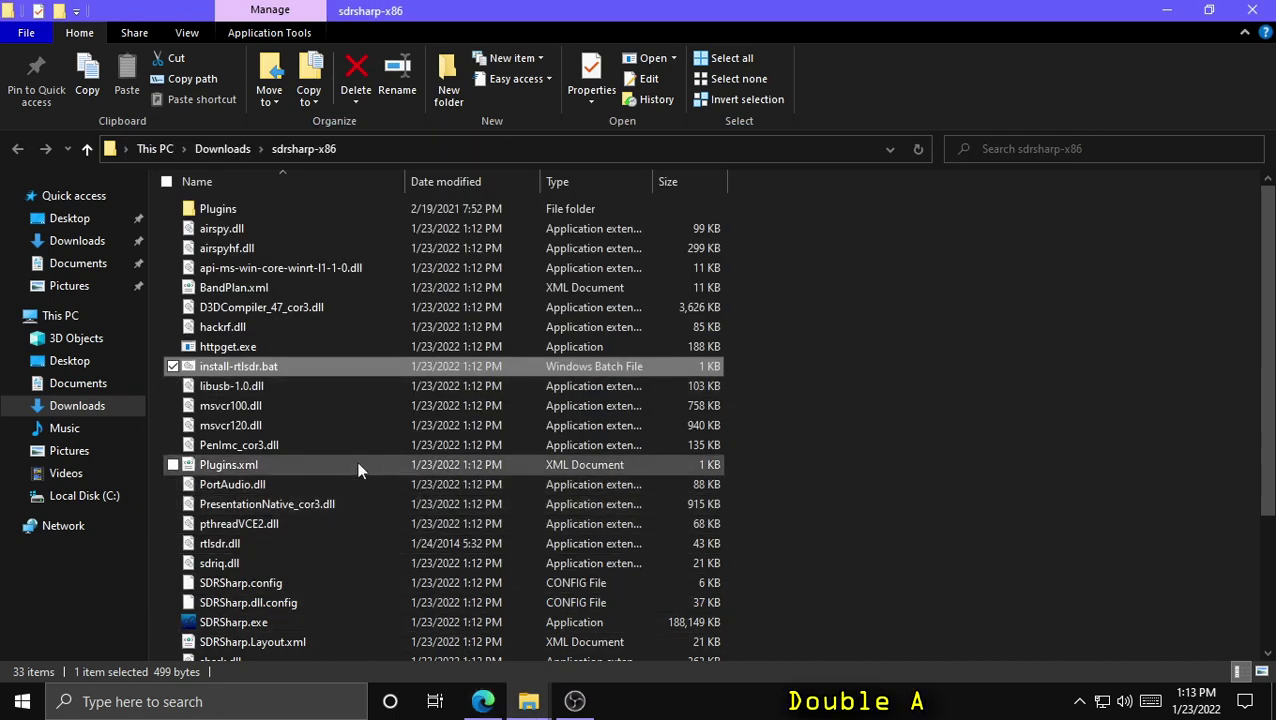
{"action": "scroll", "coordinate": [360, 470], "scroll_direction": "down", "scroll_amount": 3}
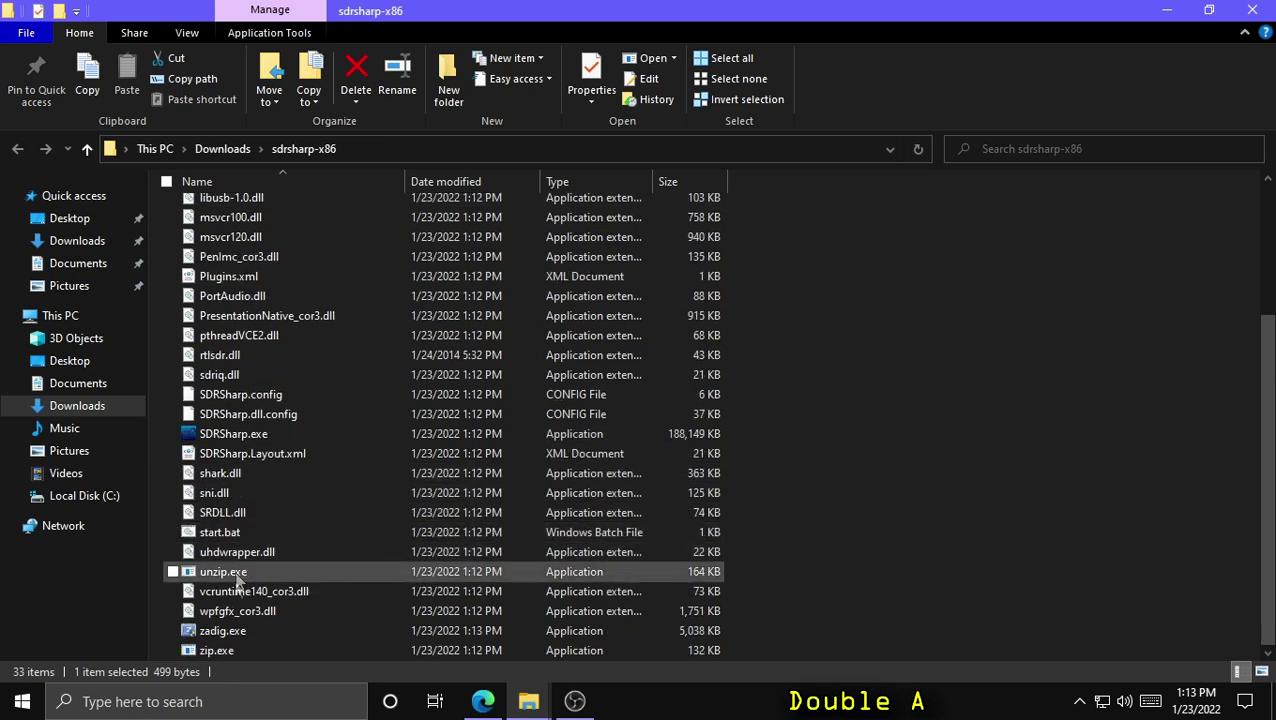
{"action": "left_click", "coordinate": [238, 630]}
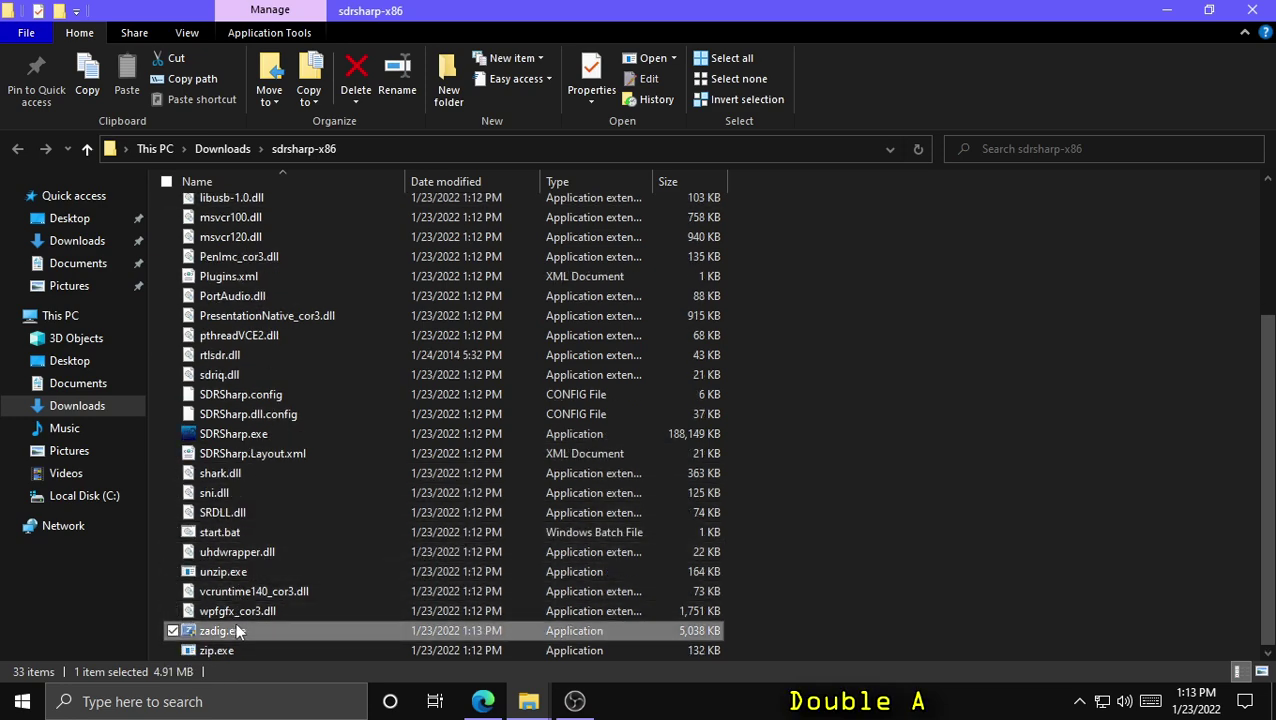
- Run zadig.exe as administrator
{"action": "right_click", "coordinate": [231, 630]}
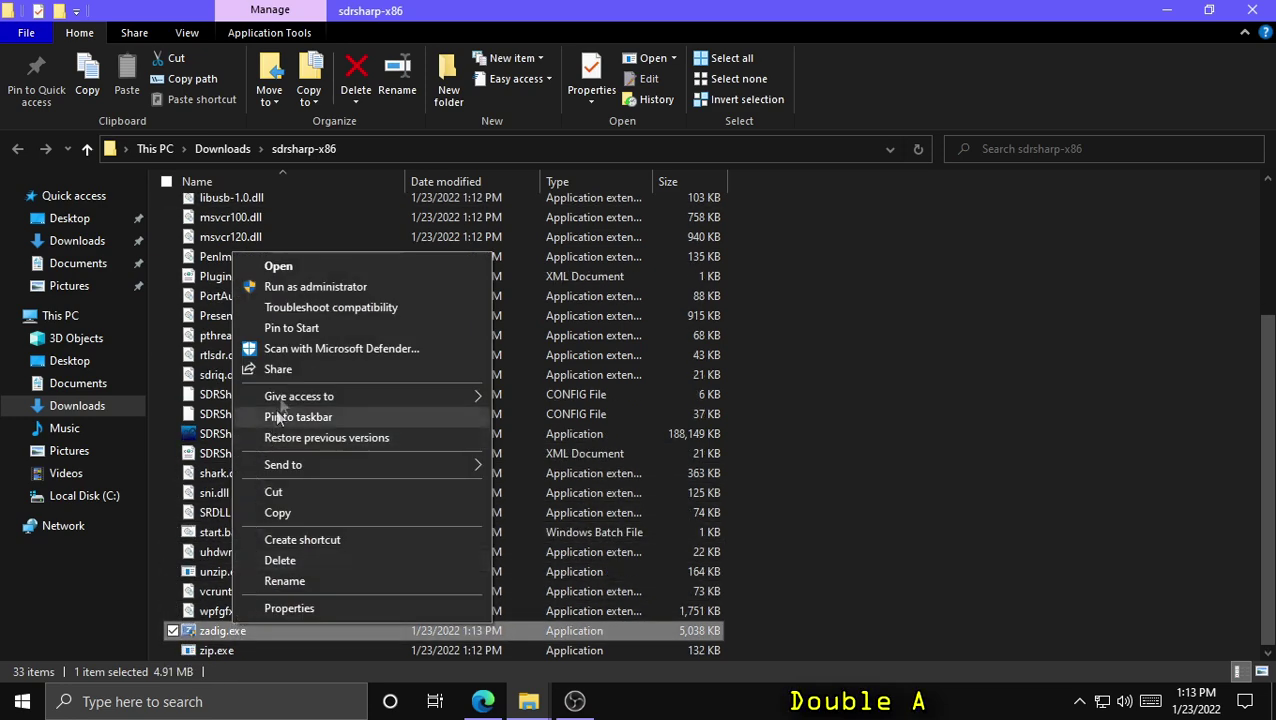
{"action": "left_click", "coordinate": [281, 288]}
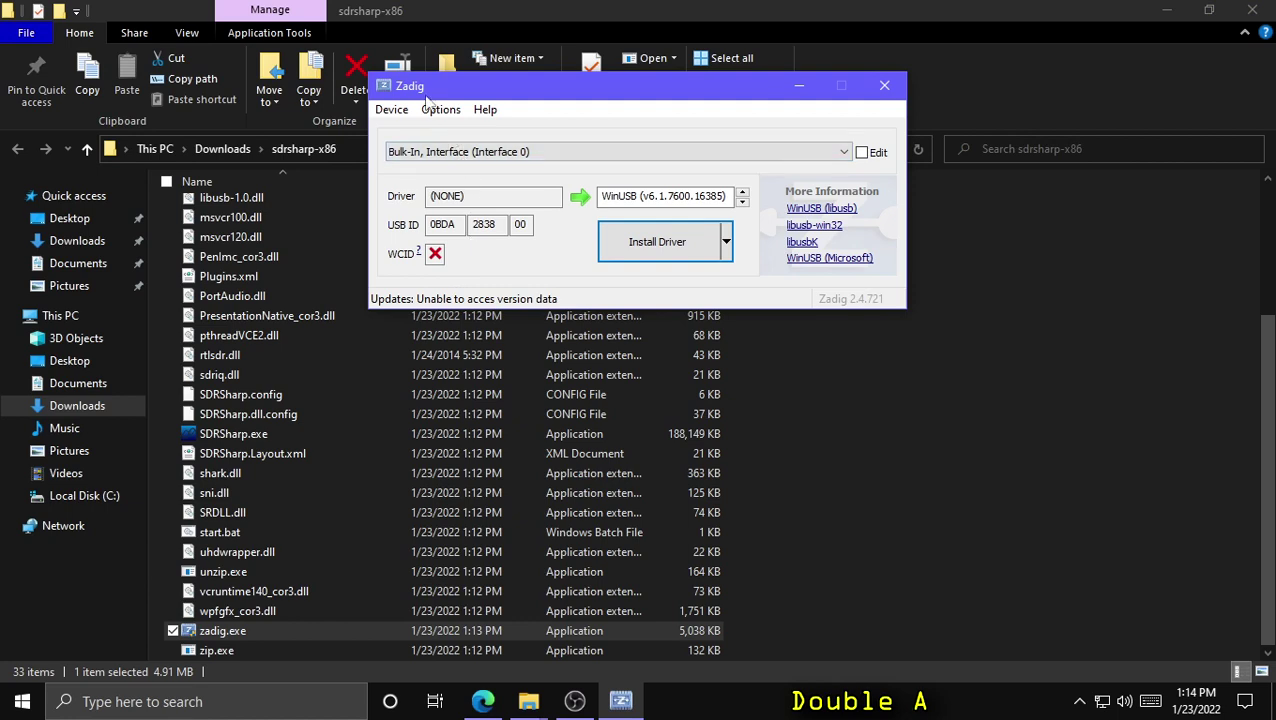
- In Zadig Options, list all devices and uncheck Ignore Hubs or Composite Parents
{"action": "left_click", "coordinate": [438, 110]}
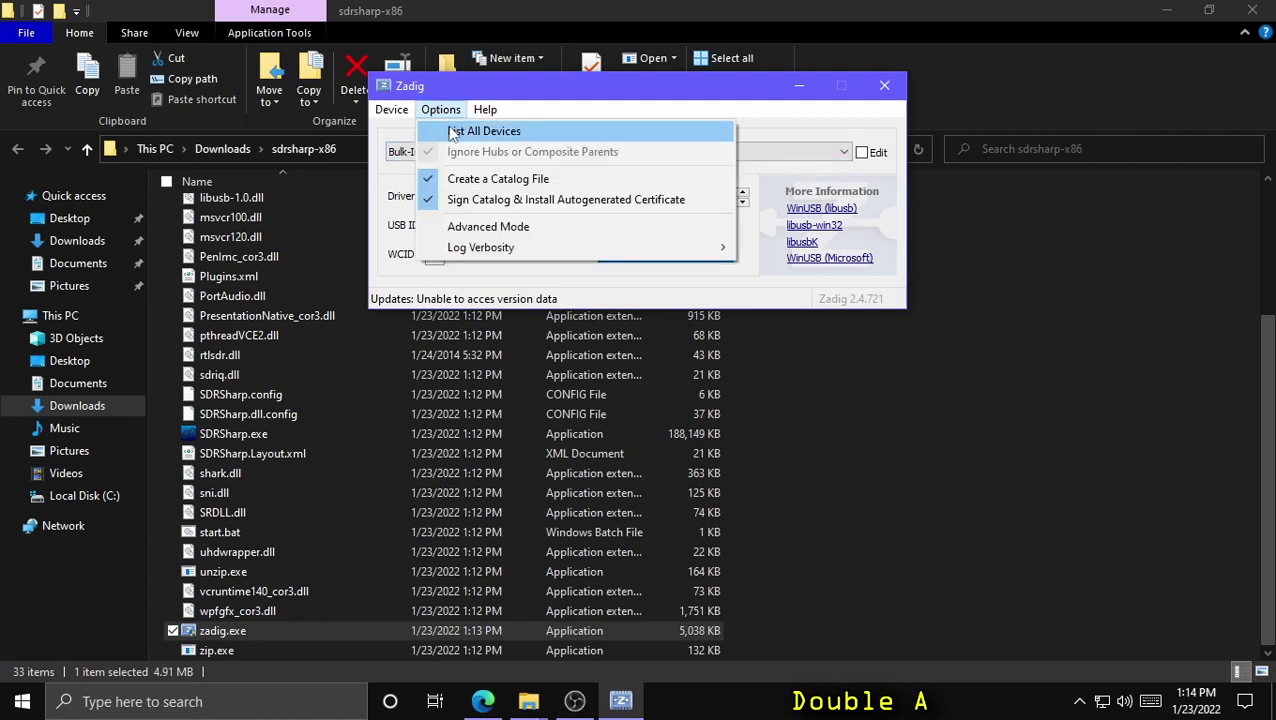
{"action": "left_click", "coordinate": [453, 133]}
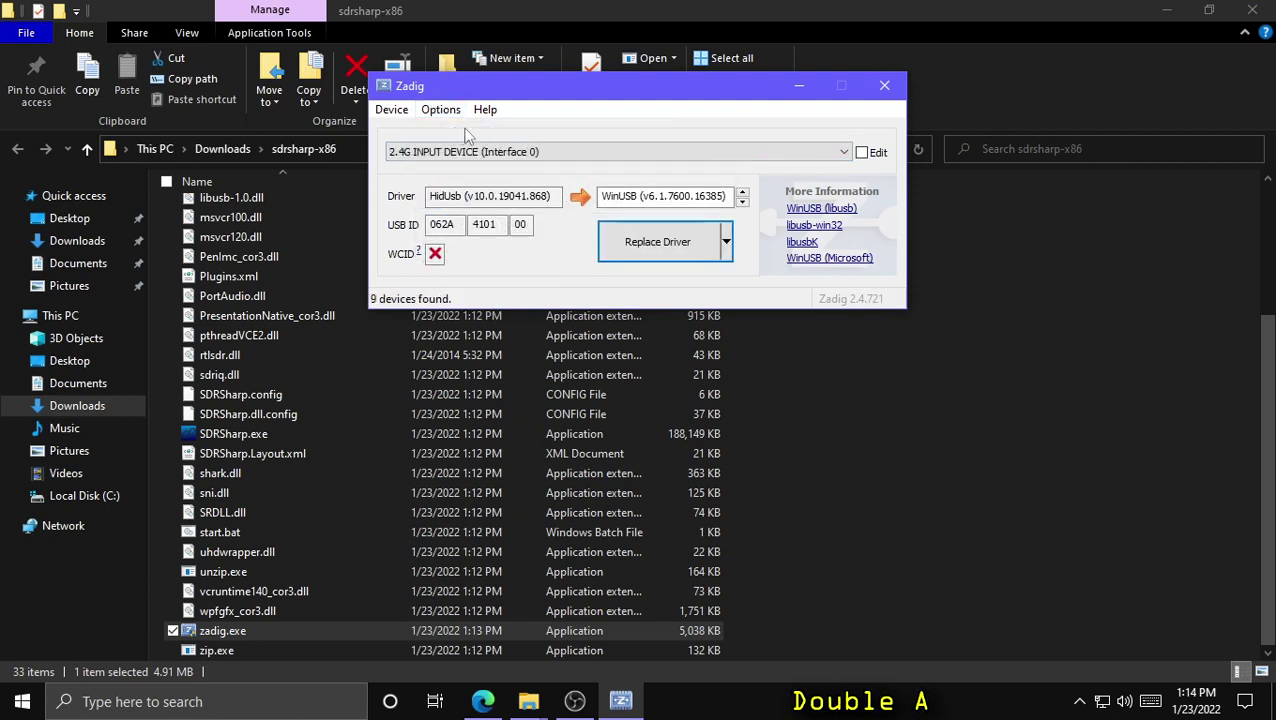
{"action": "left_click", "coordinate": [460, 116]}
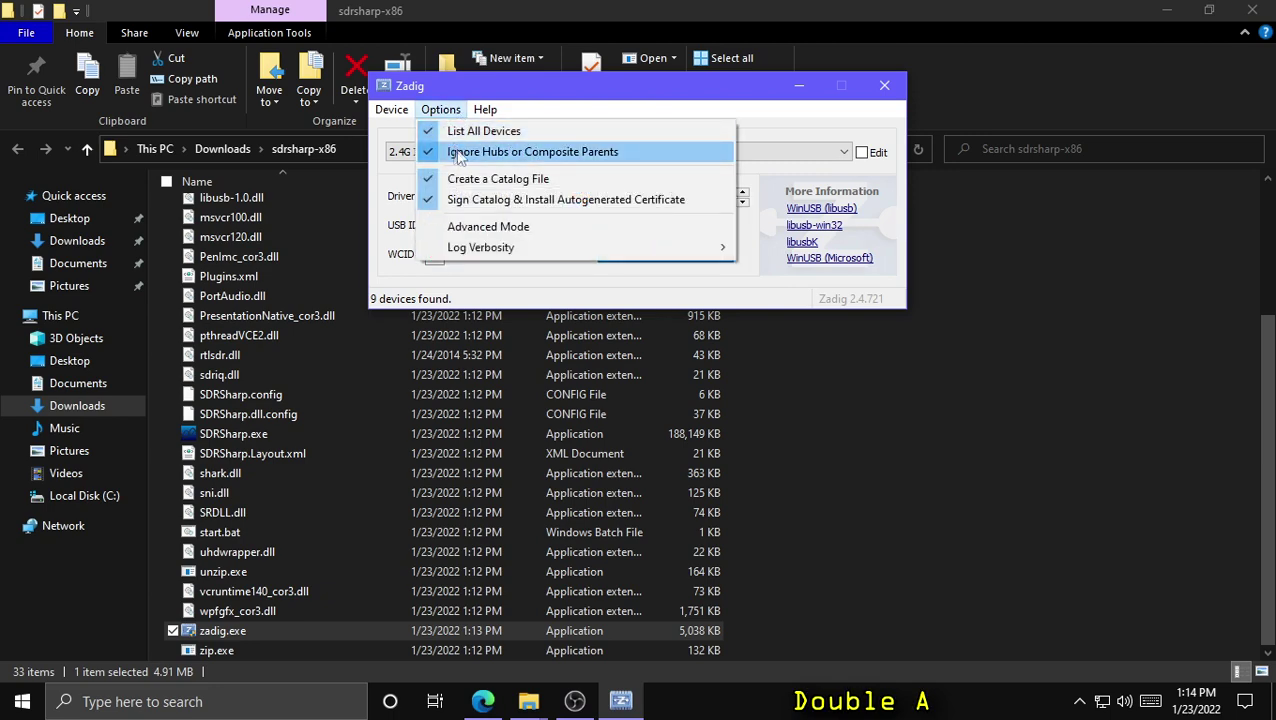
{"action": "left_click", "coordinate": [457, 152]}
- Install the WinUSB driver for Bulk-In, Interface (Interface 0) and dismiss the success message
{"action": "left_click", "coordinate": [462, 152]}
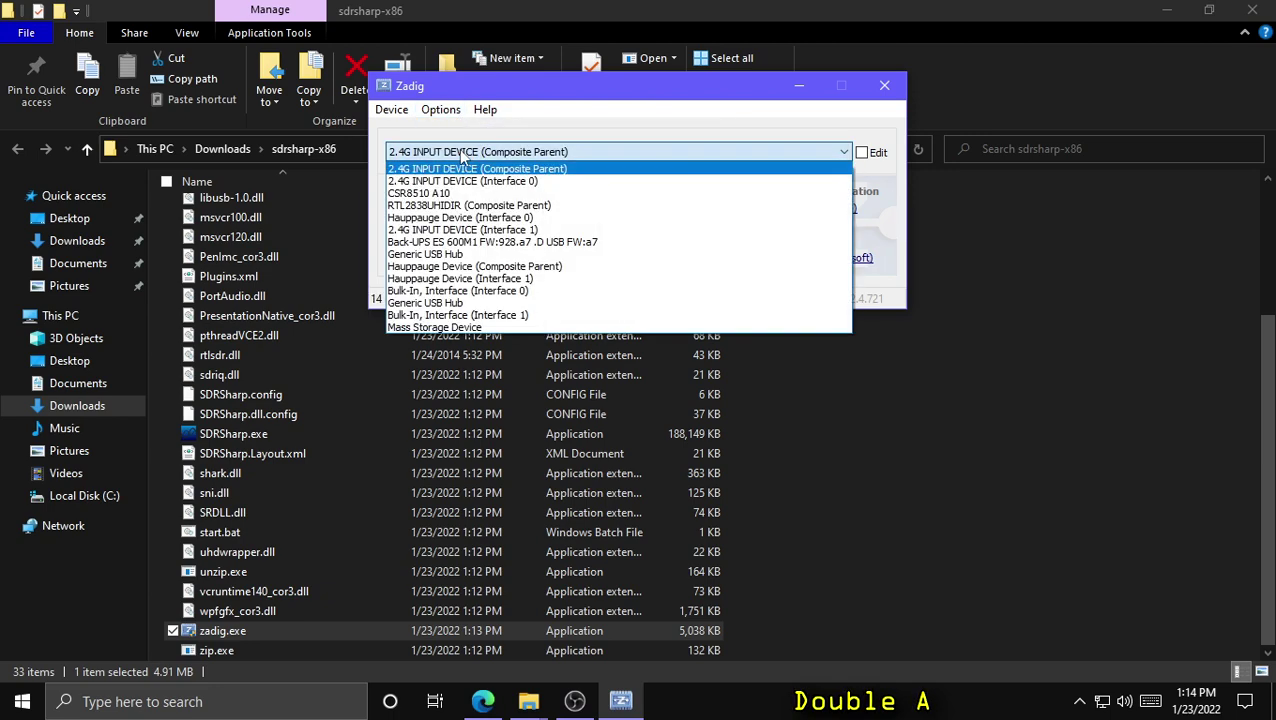
{"action": "left_click", "coordinate": [510, 291]}
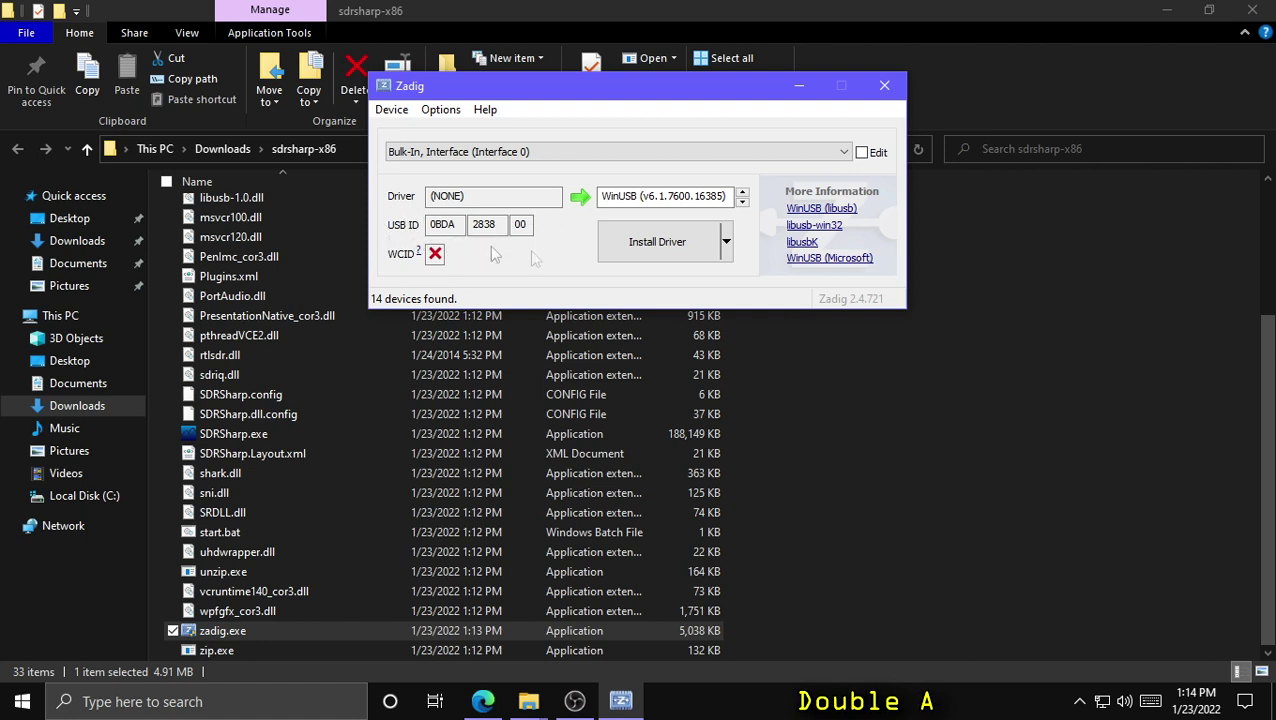
{"action": "left_click", "coordinate": [660, 250]}
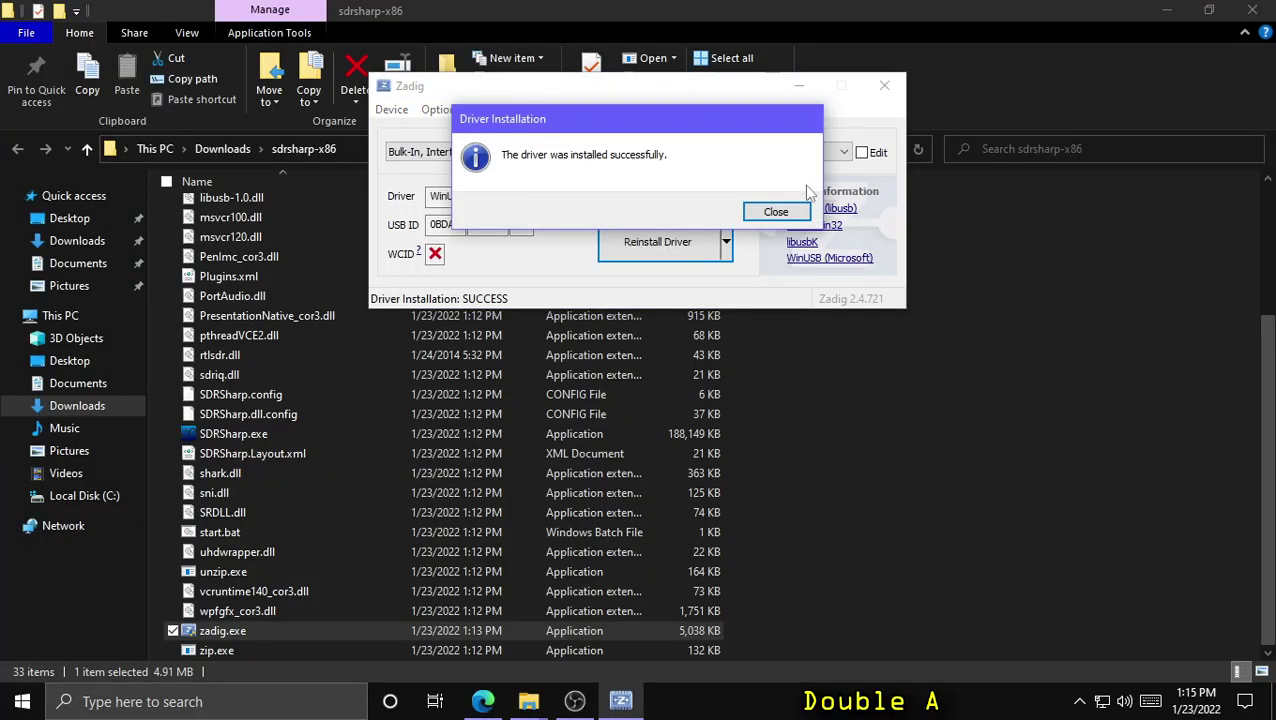
{"action": "left_click", "coordinate": [776, 212]}
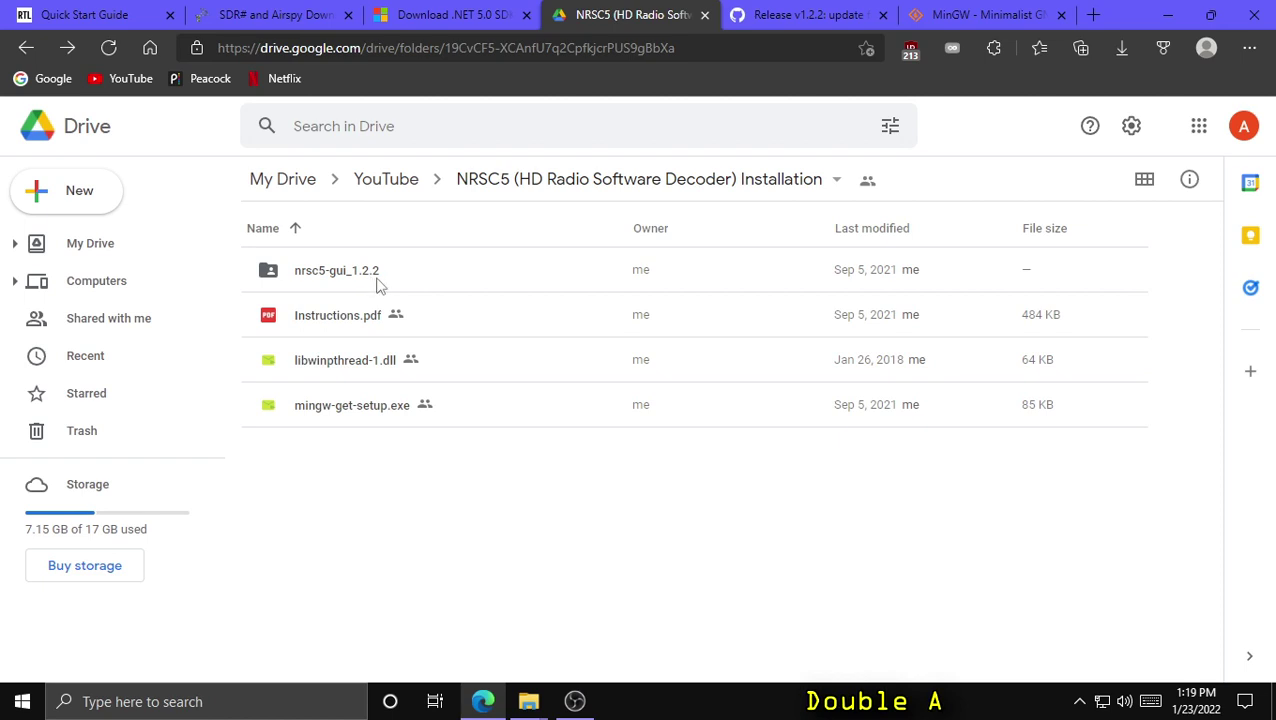
- Download the nrsc5-gui_1.2.2 Google Drive folder as a zip and choose Save as
{"action": "left_click", "coordinate": [378, 285]}
{"action": "right_click", "coordinate": [395, 284]}
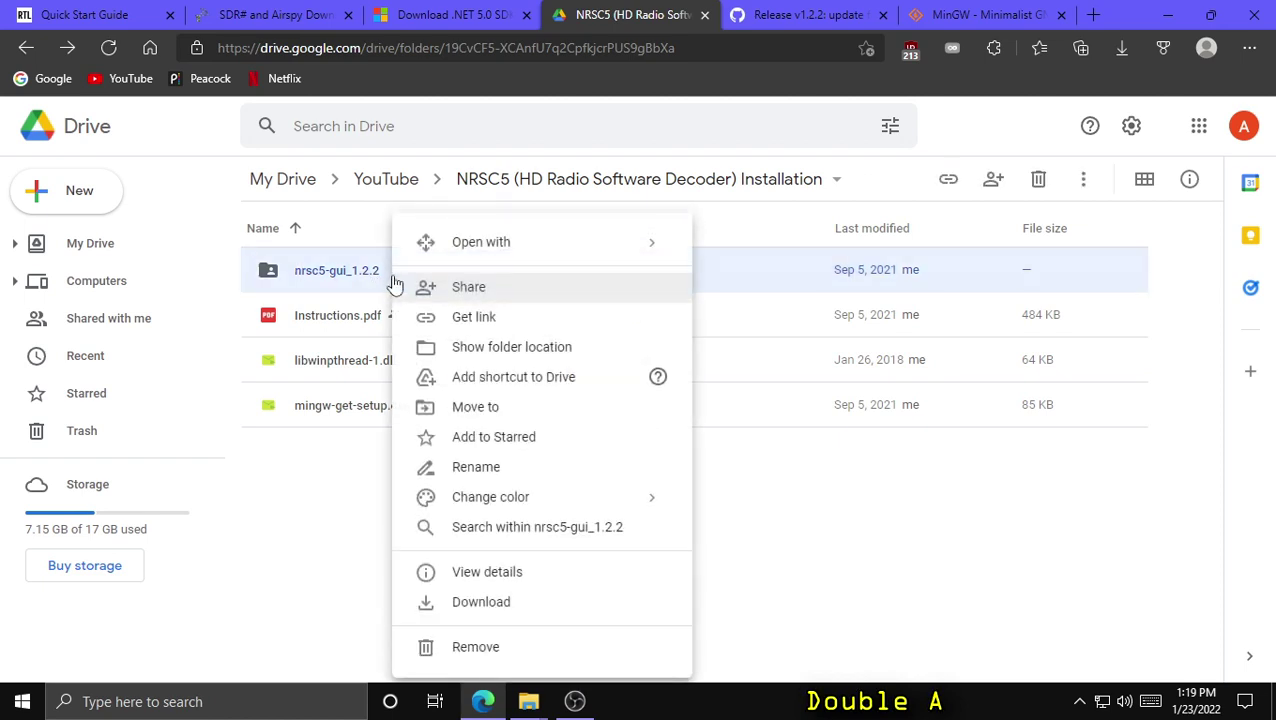
{"action": "left_click", "coordinate": [463, 612]}
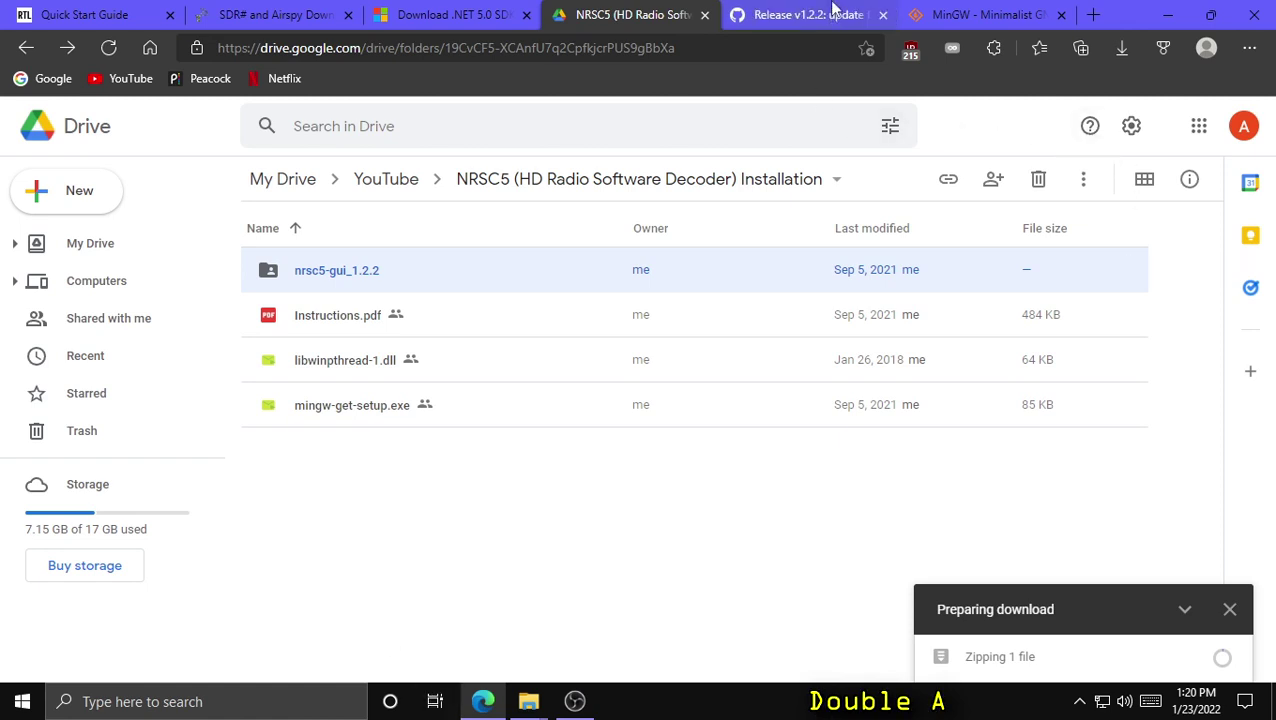
{"action": "left_click", "coordinate": [832, 14]}
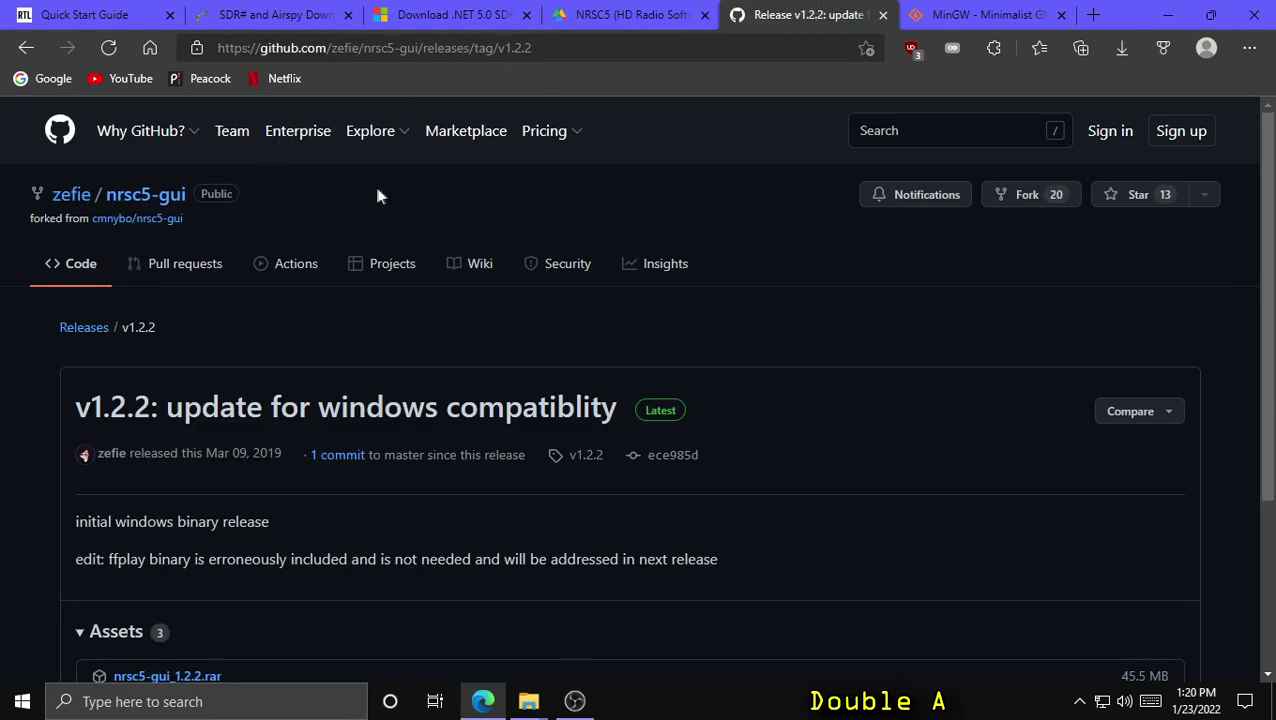
{"action": "scroll", "coordinate": [348, 189], "scroll_direction": "down", "scroll_amount": 2}
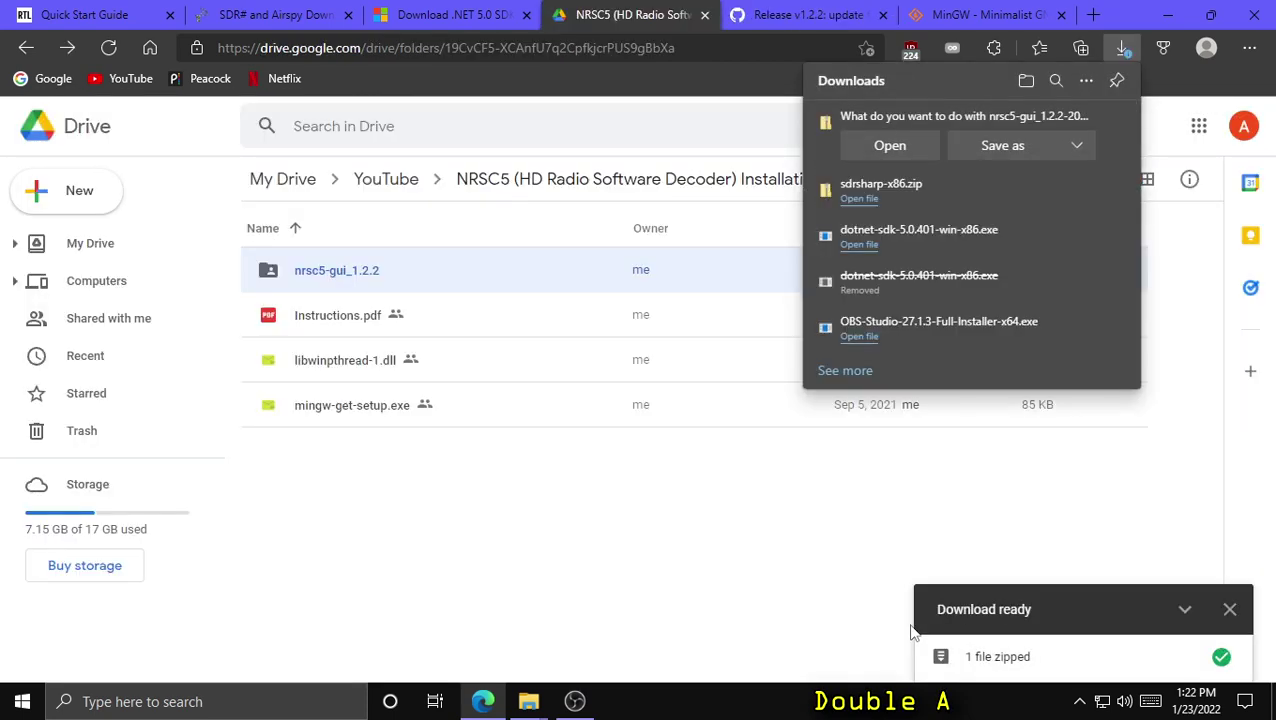
{"action": "left_click", "coordinate": [975, 148]}
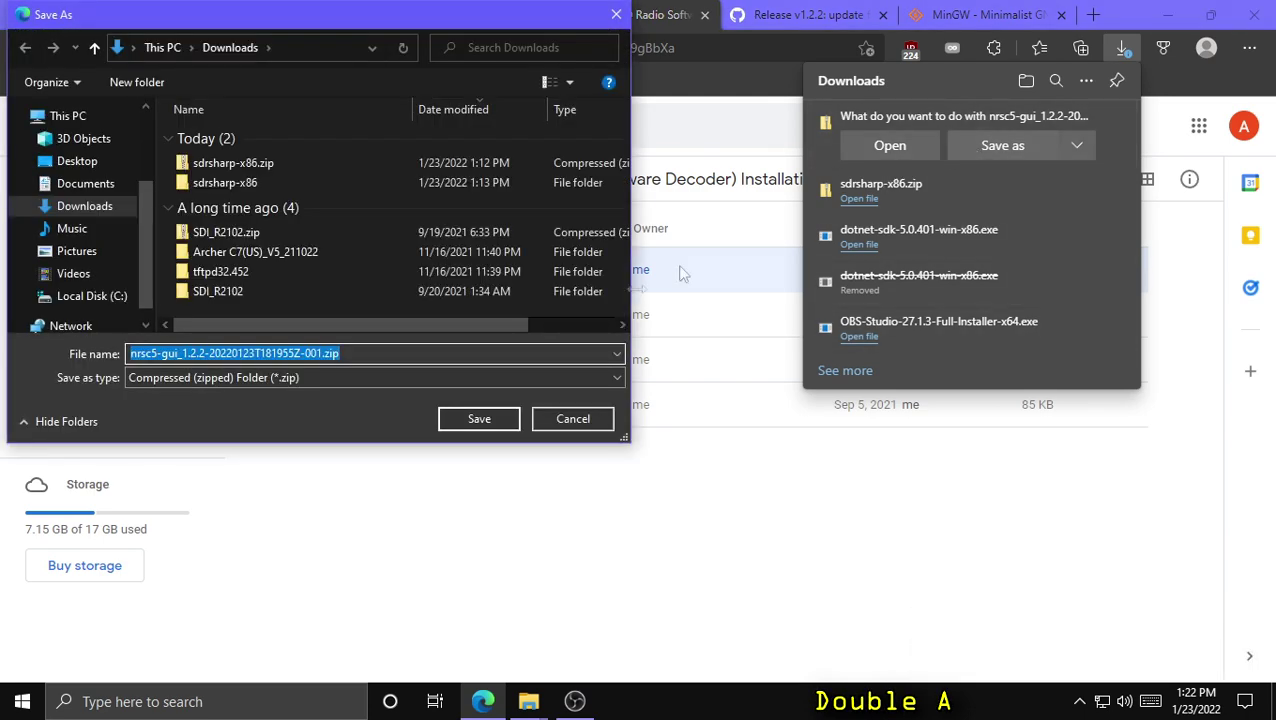
- Save the nrsc5-gui zip to Downloads, extract it to nrsc5-gui_1.2.2, and minimize Explorer
{"action": "left_click", "coordinate": [460, 420]}
{"action": "left_click", "coordinate": [1064, 126]}
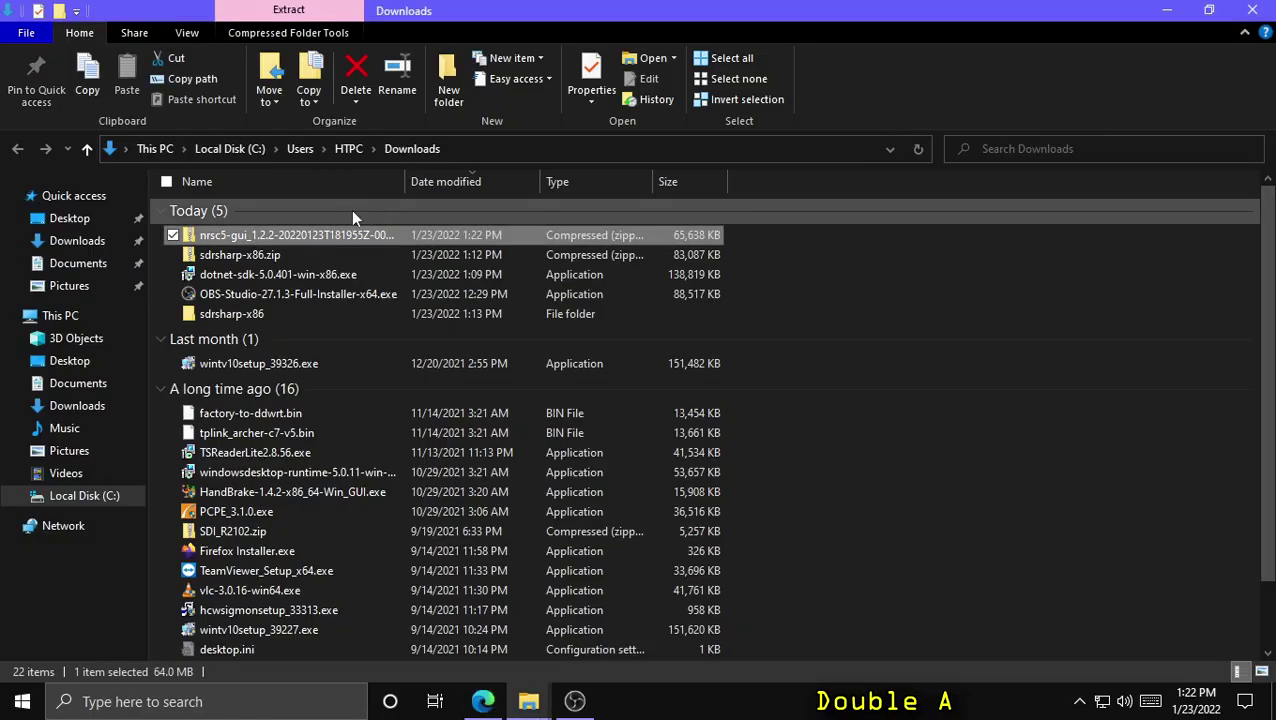
{"action": "right_click", "coordinate": [283, 236]}
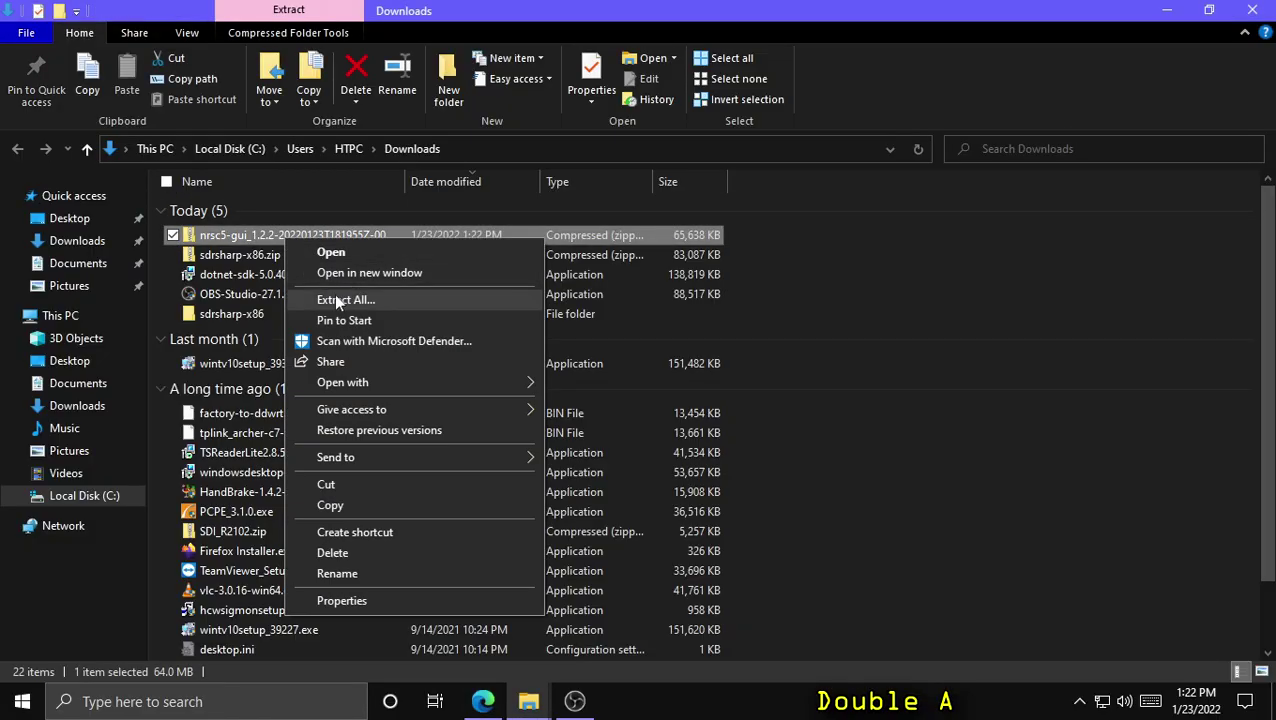
{"action": "left_click", "coordinate": [336, 299]}
{"action": "left_click", "coordinate": [807, 533]}
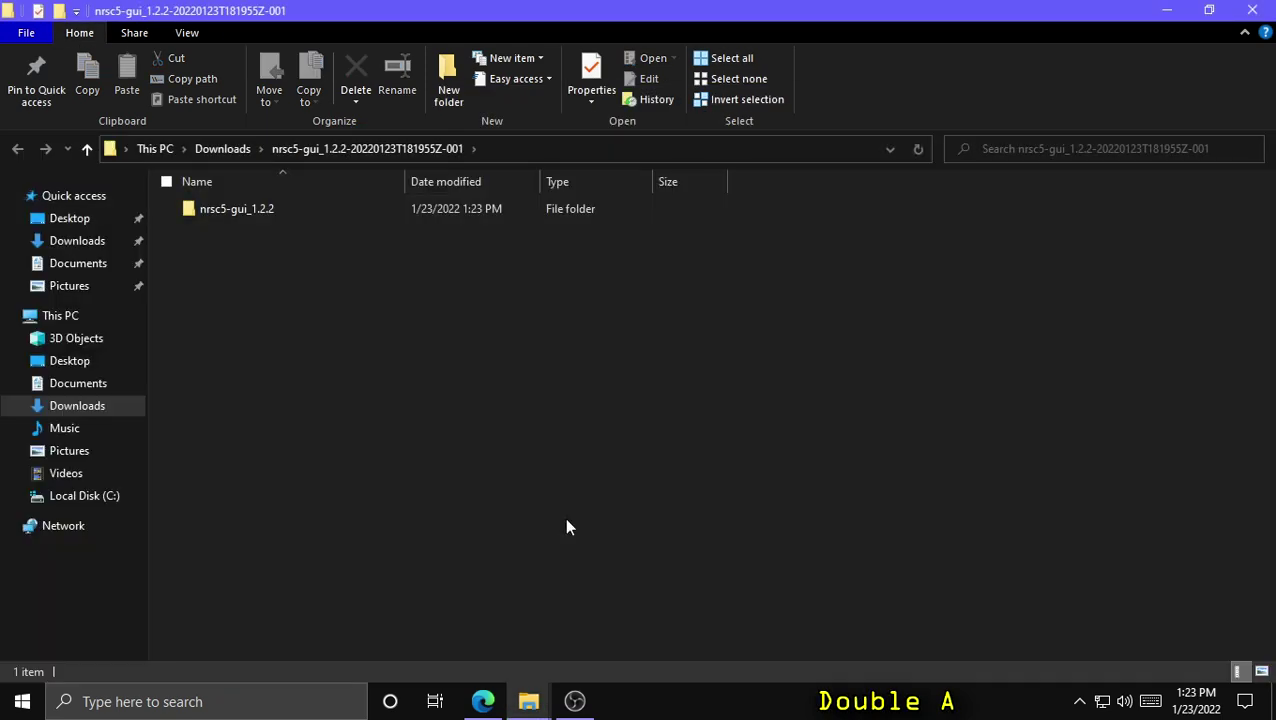
{"action": "left_click", "coordinate": [1172, 10]}
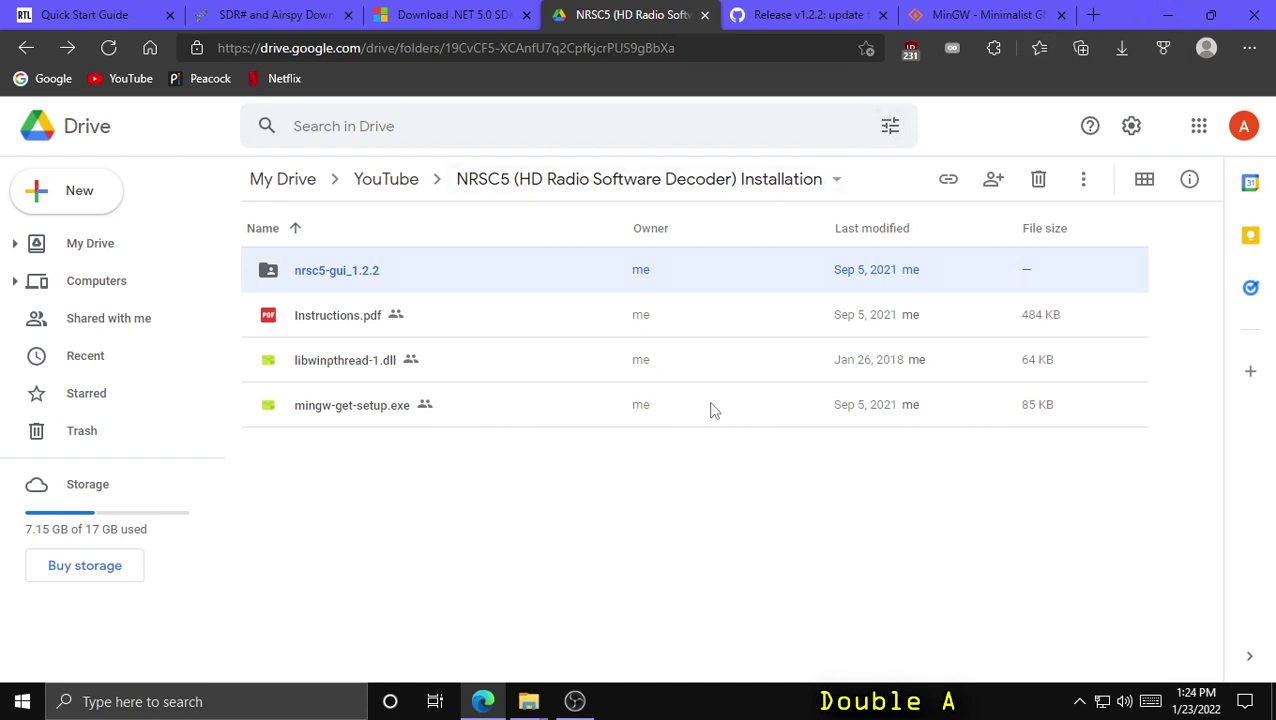
- Download mingw-get-setup.exe from Google Drive despite the warning and save it to Downloads
{"action": "left_click", "coordinate": [676, 424]}
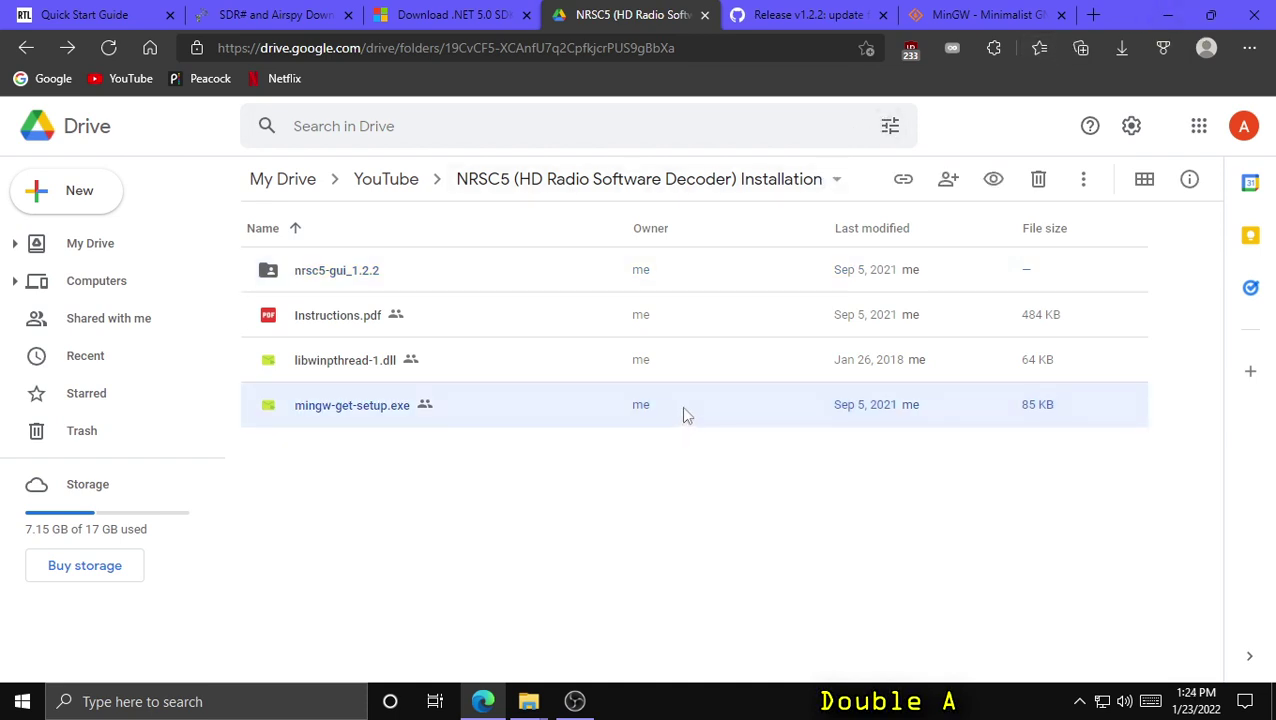
{"action": "right_click", "coordinate": [682, 409]}
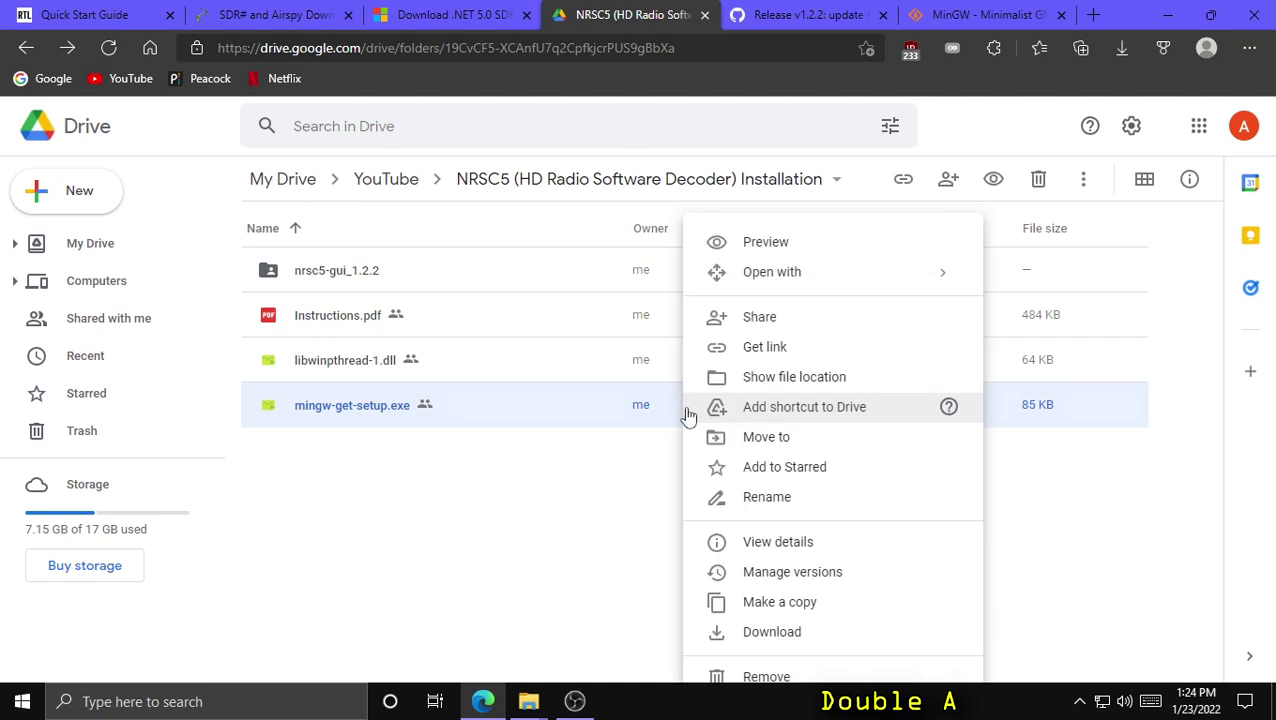
{"action": "left_click", "coordinate": [761, 635]}
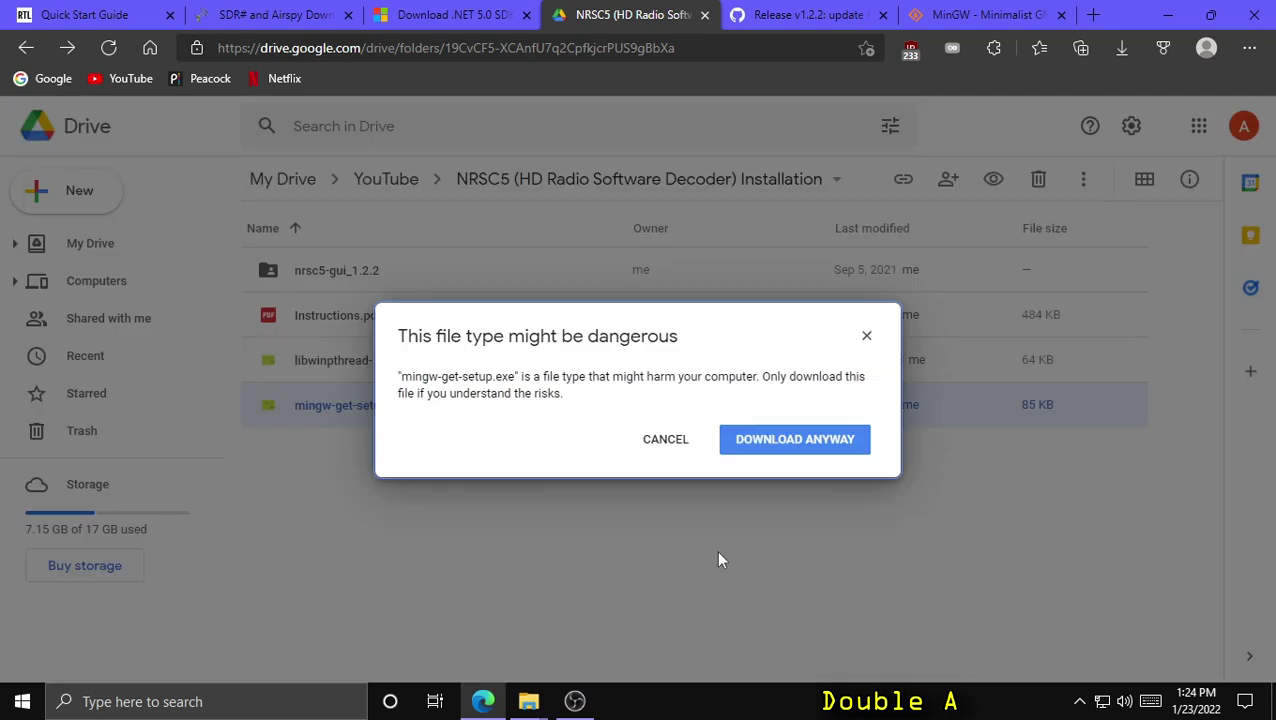
{"action": "left_click", "coordinate": [775, 438]}
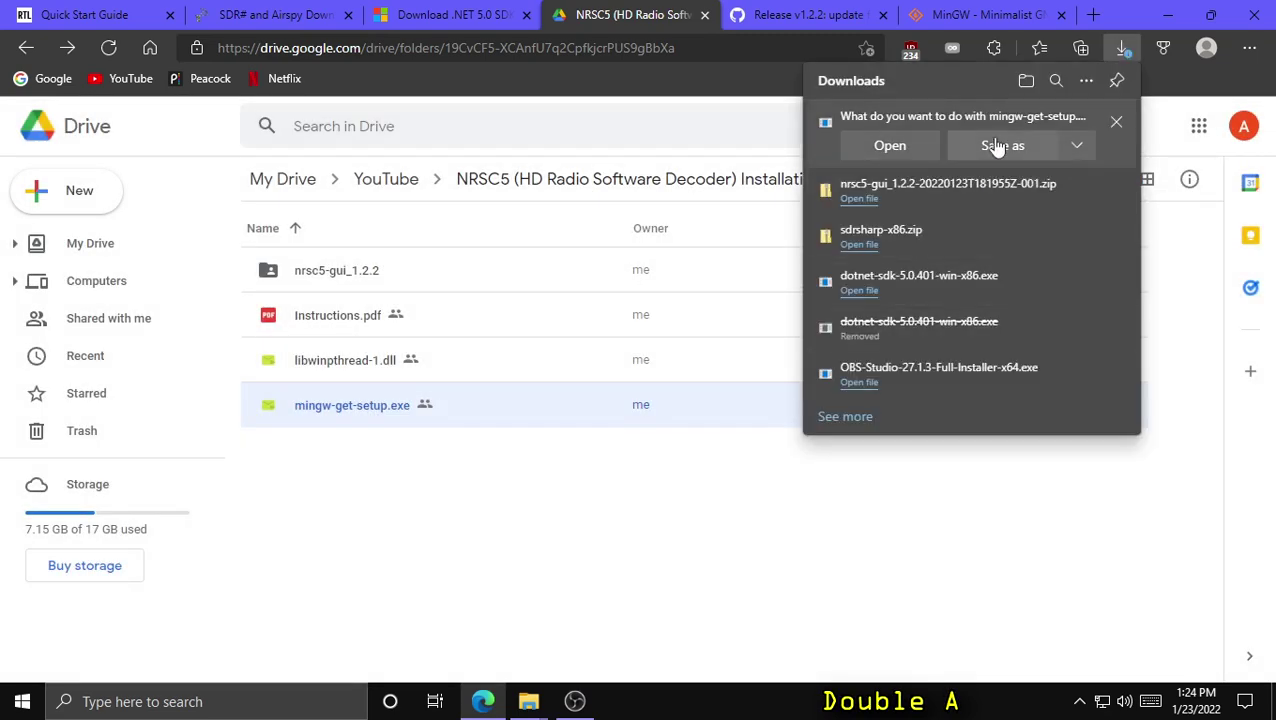
{"action": "left_click", "coordinate": [997, 146]}
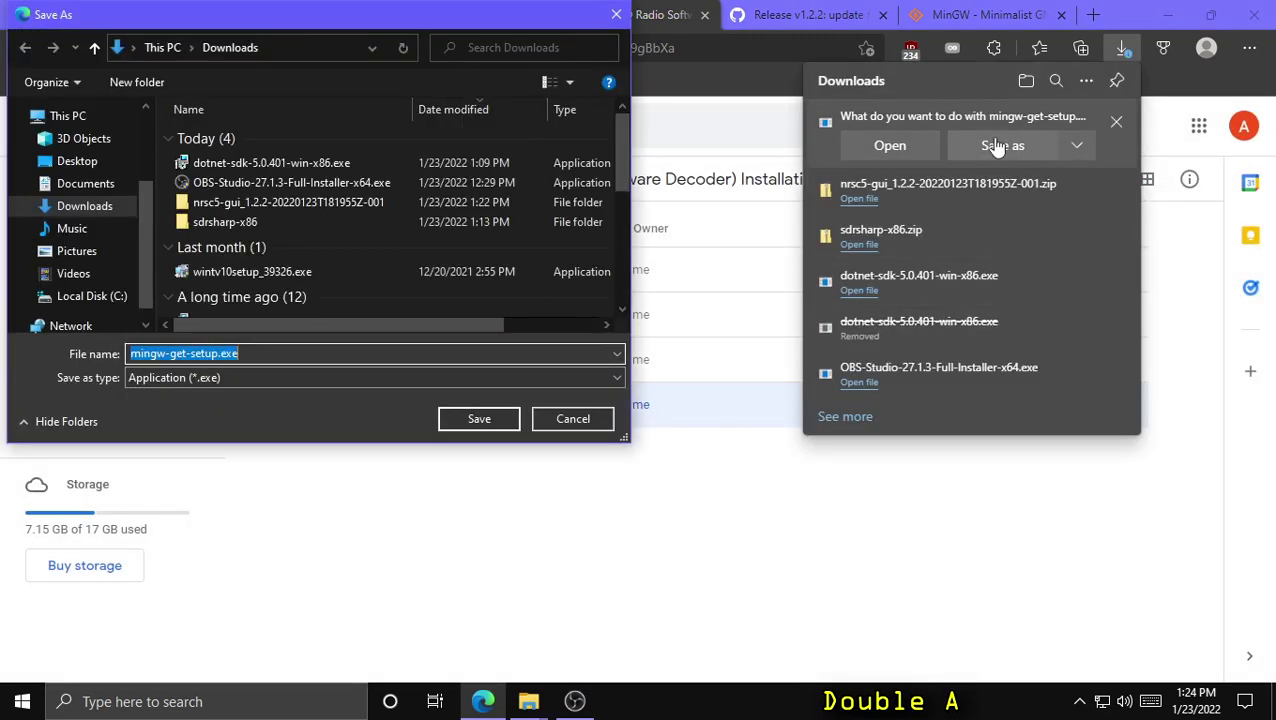
{"action": "left_click", "coordinate": [480, 418]}
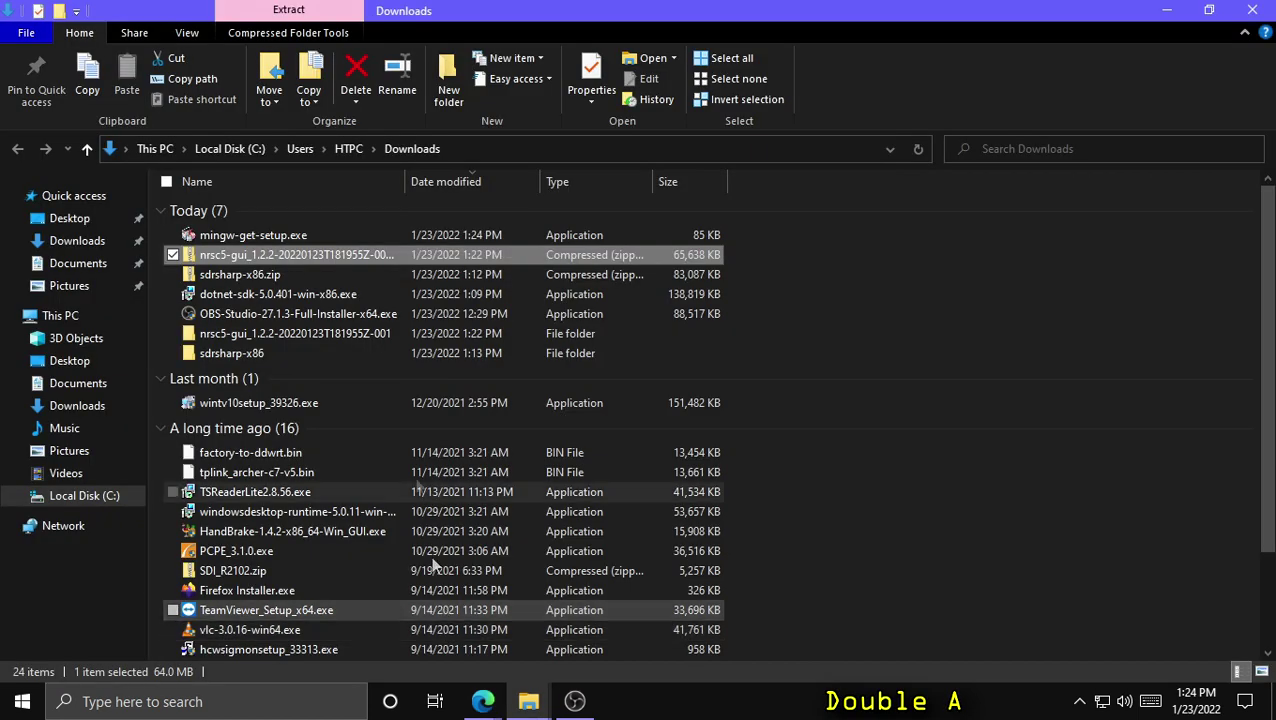
- Run mingw-get-setup.exe and install the MinGW Installation Manager into C:\MinGW
{"action": "double_click", "coordinate": [230, 236]}
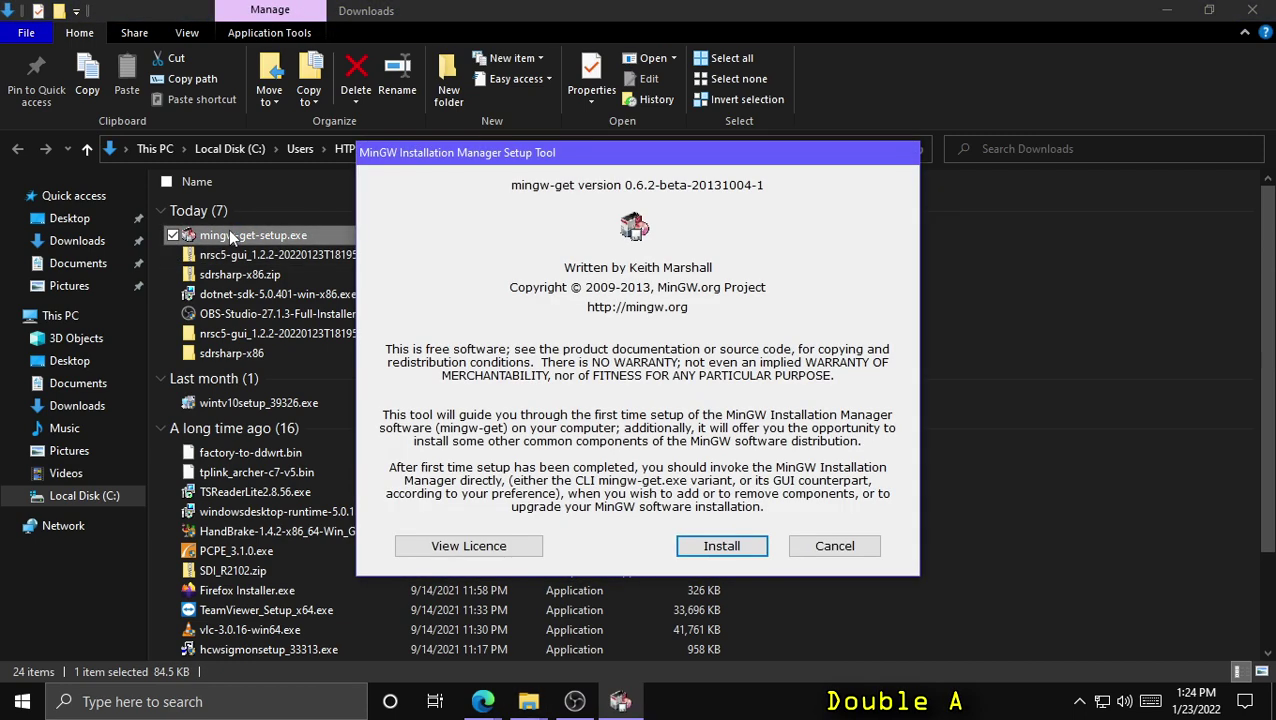
{"action": "left_click", "coordinate": [722, 547]}
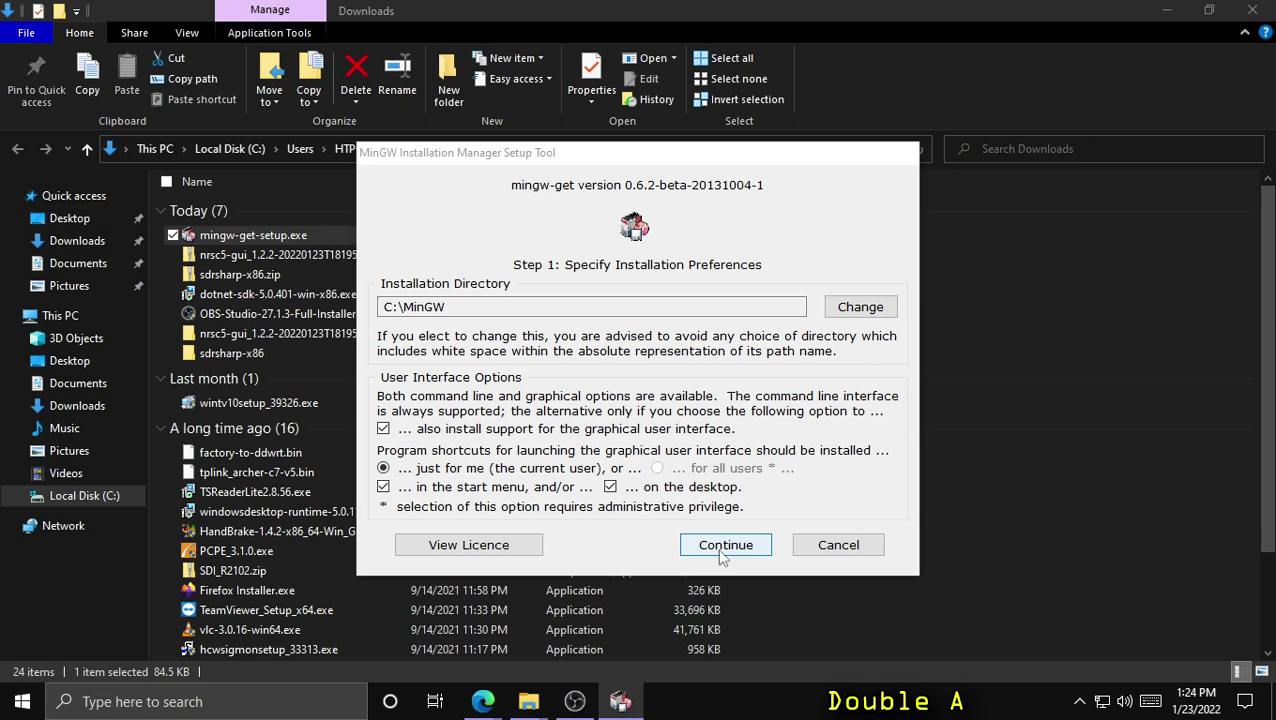
{"action": "left_click", "coordinate": [722, 552]}
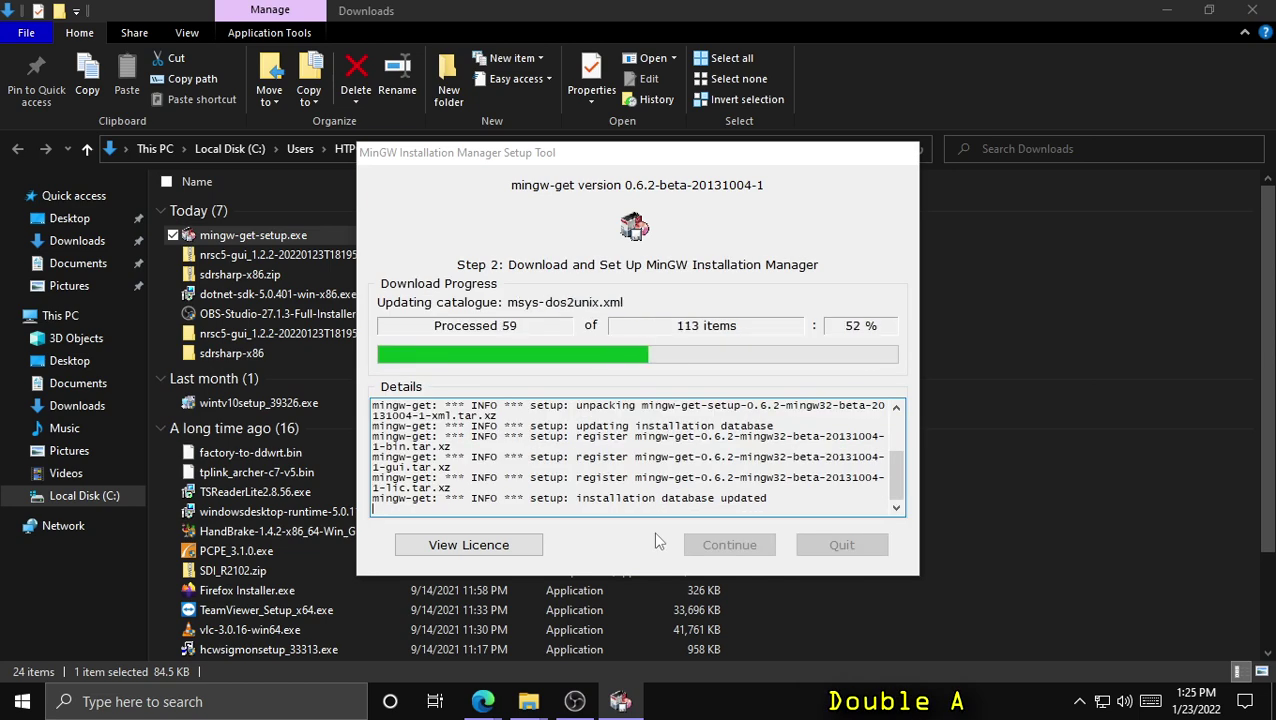
{"action": "left_click", "coordinate": [720, 549]}
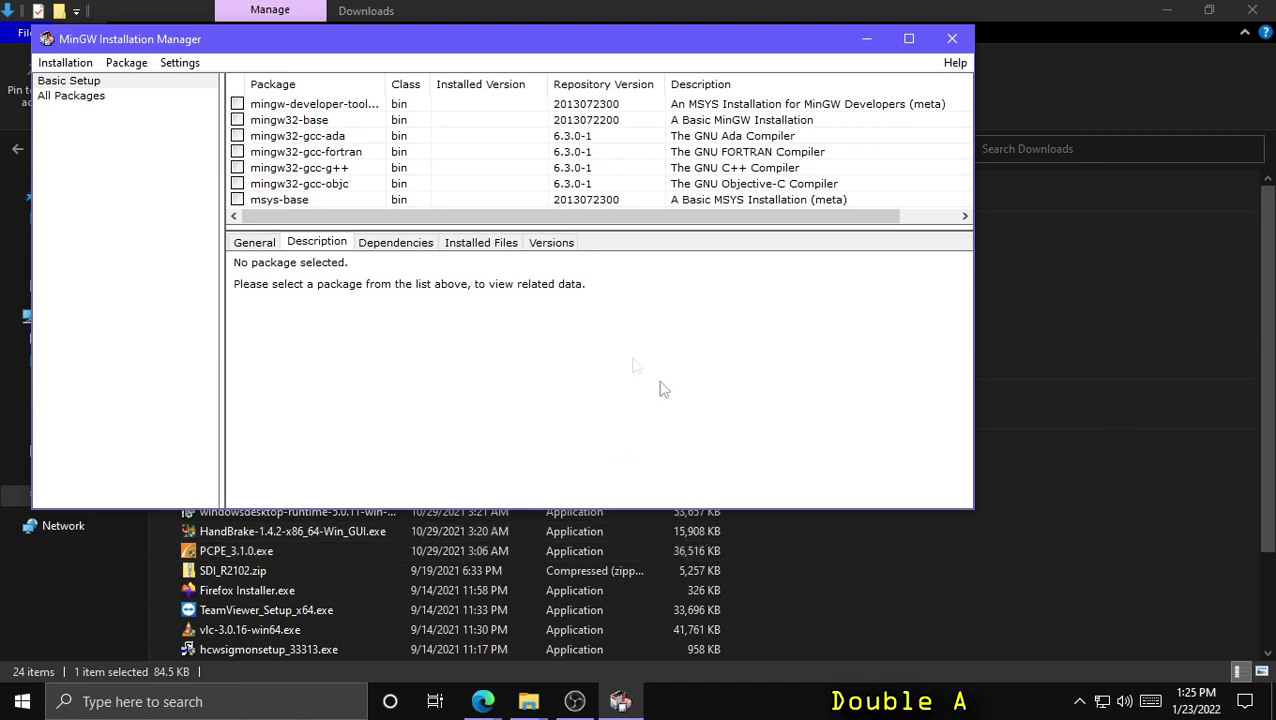
- Mark the developer toolkit, mingw32-base and mingw32-gcc-g++ packages for installation
{"action": "right_click", "coordinate": [323, 106]}
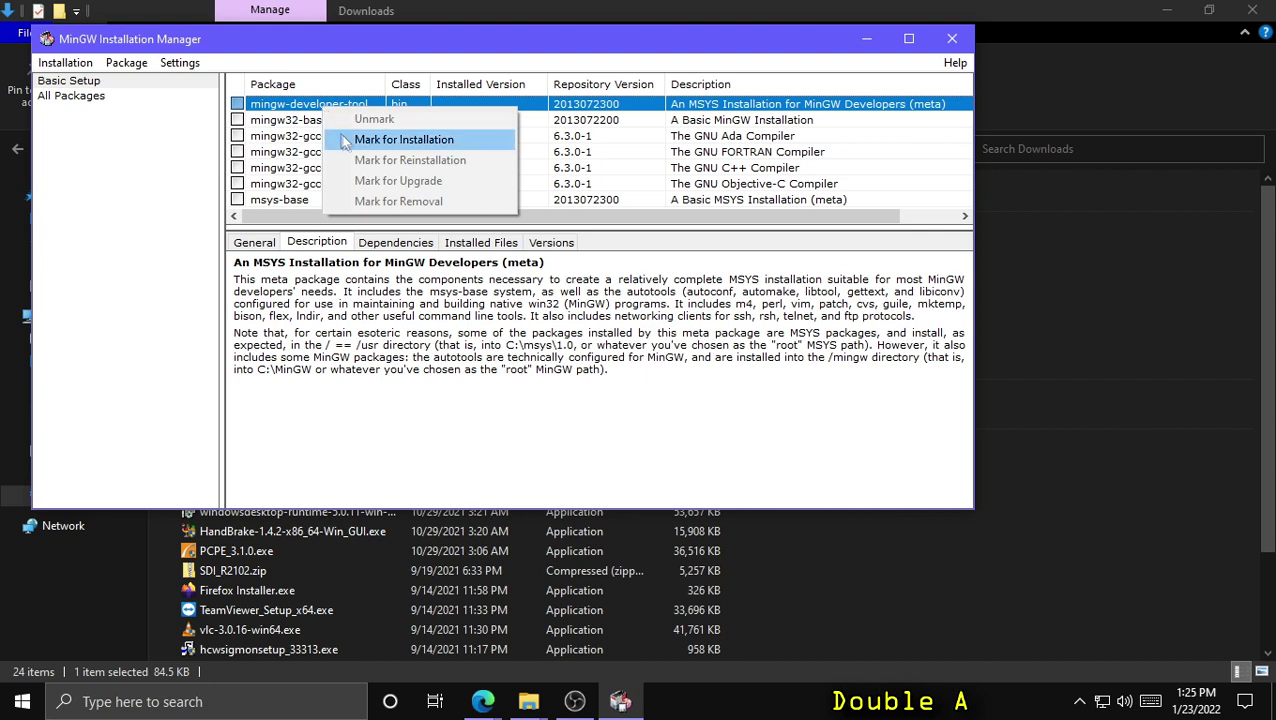
{"action": "left_click", "coordinate": [349, 145]}
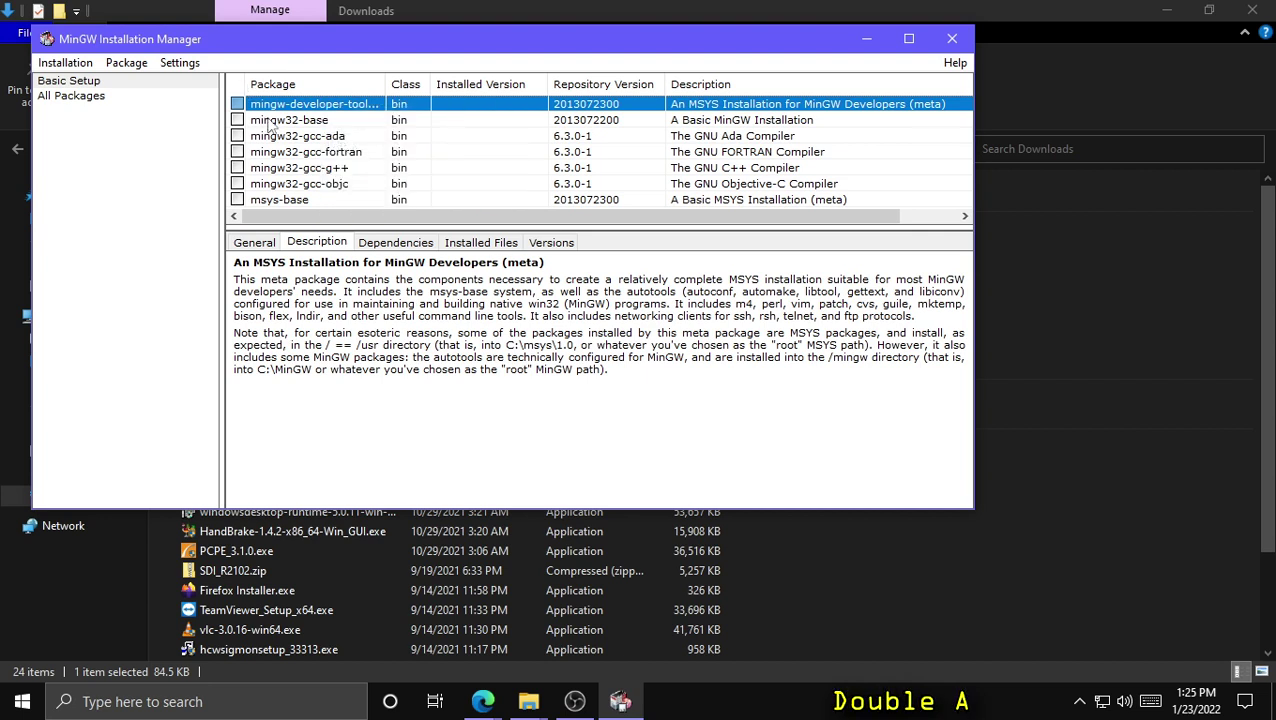
{"action": "left_click", "coordinate": [237, 120]}
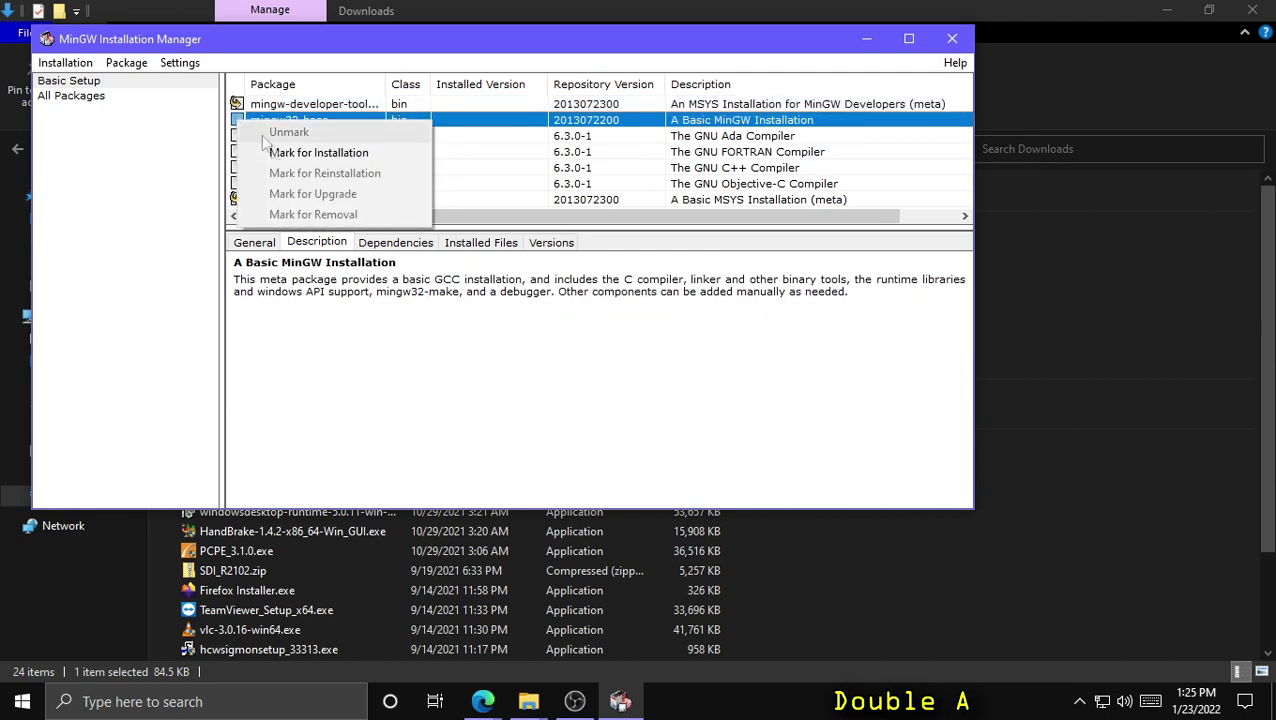
{"action": "left_click", "coordinate": [273, 155]}
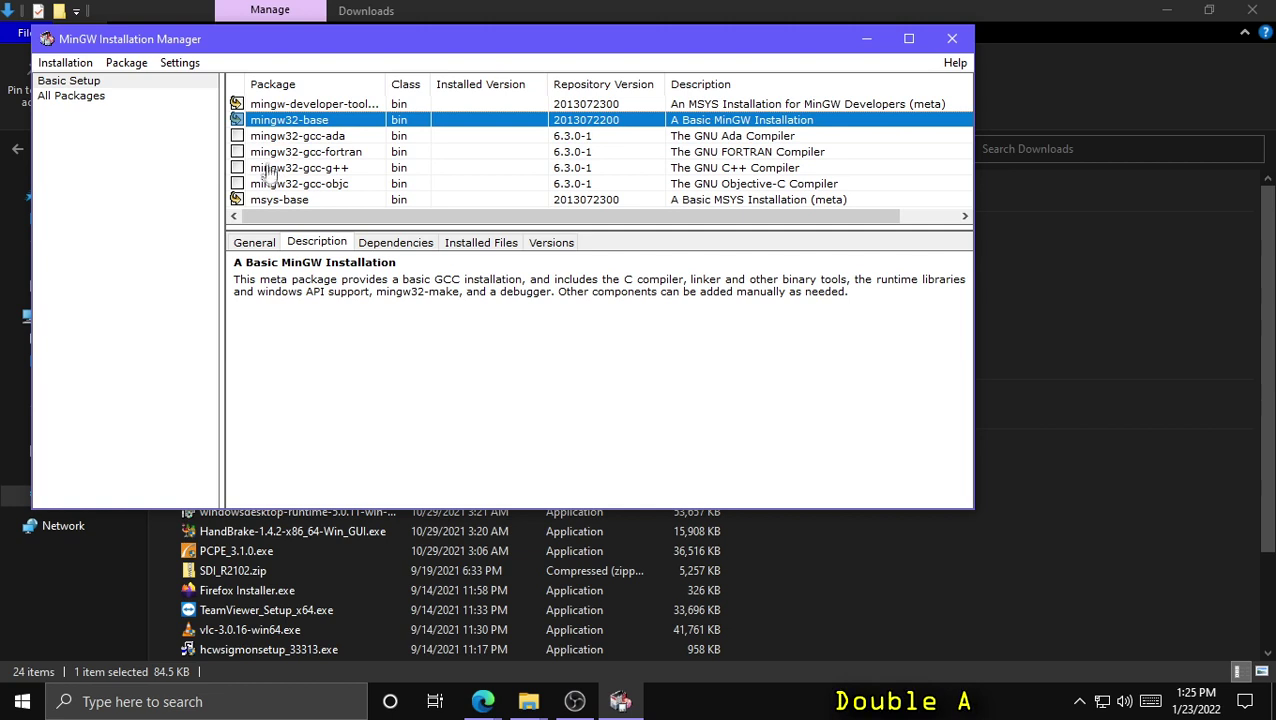
{"action": "left_click", "coordinate": [268, 168]}
{"action": "right_click", "coordinate": [264, 170]}
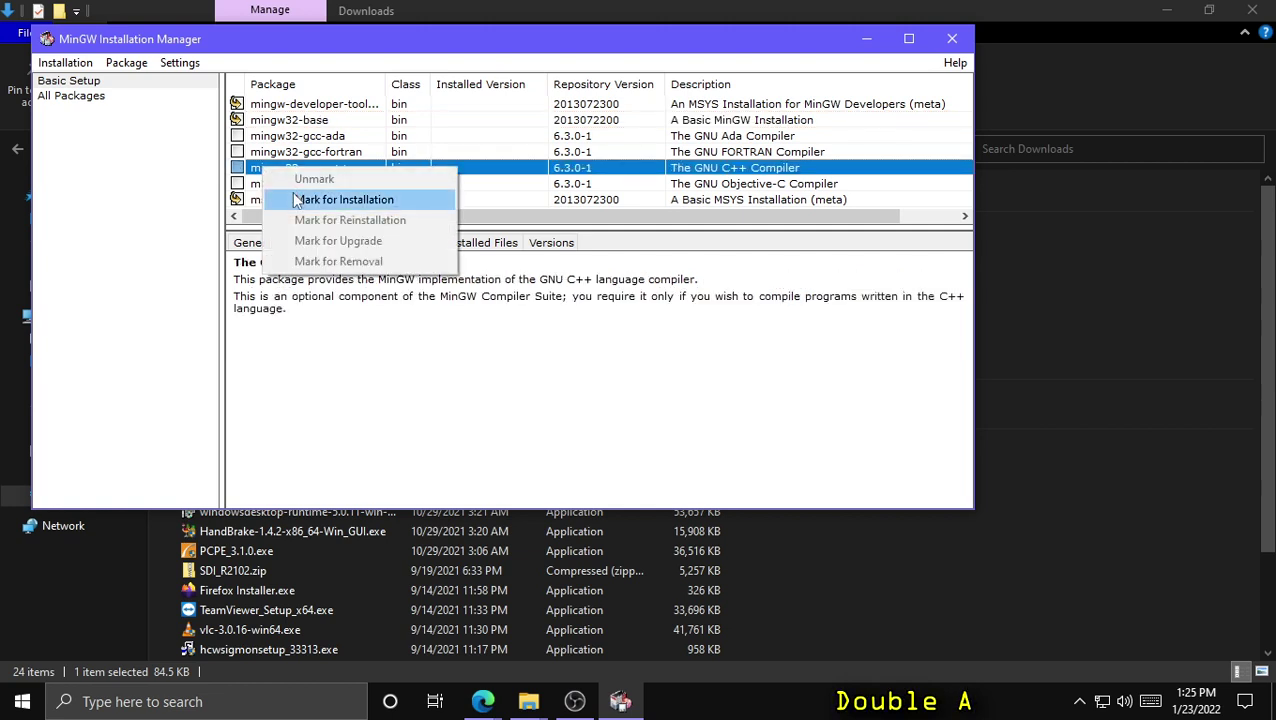
{"action": "left_click", "coordinate": [330, 200]}
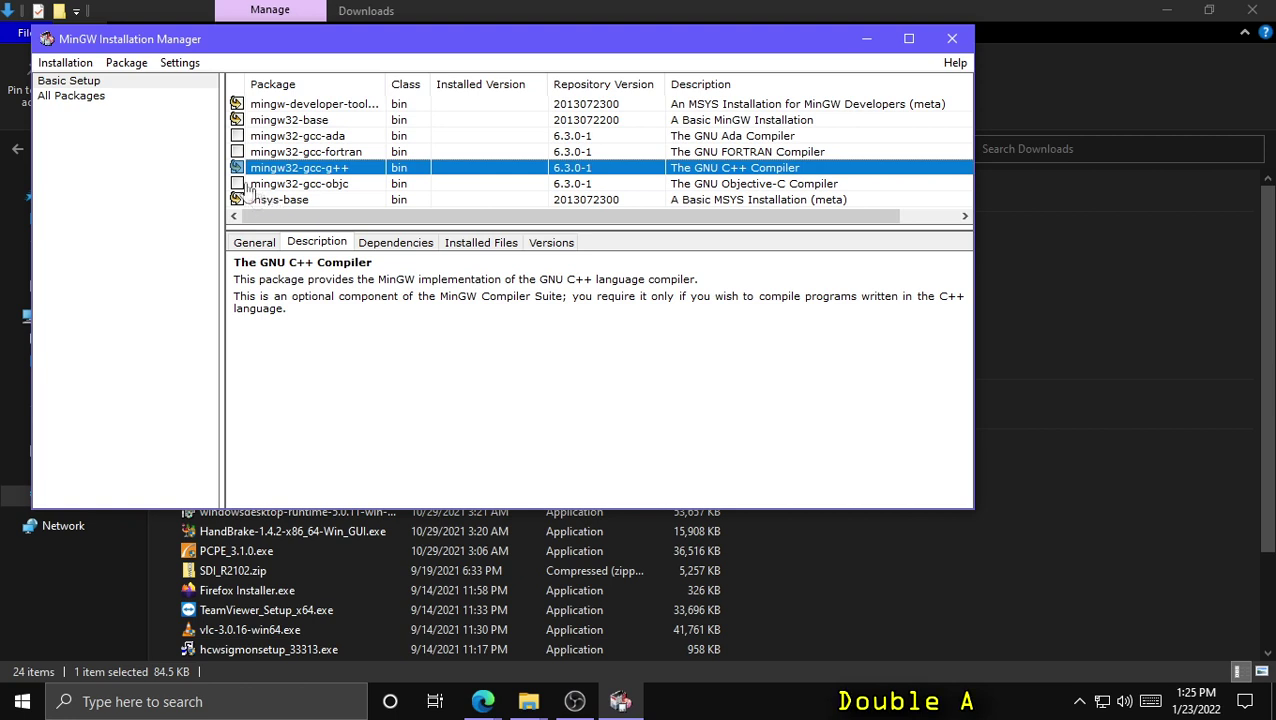
- Apply the pending changes to install the marked packages, then close the manager
{"action": "left_click", "coordinate": [83, 64]}
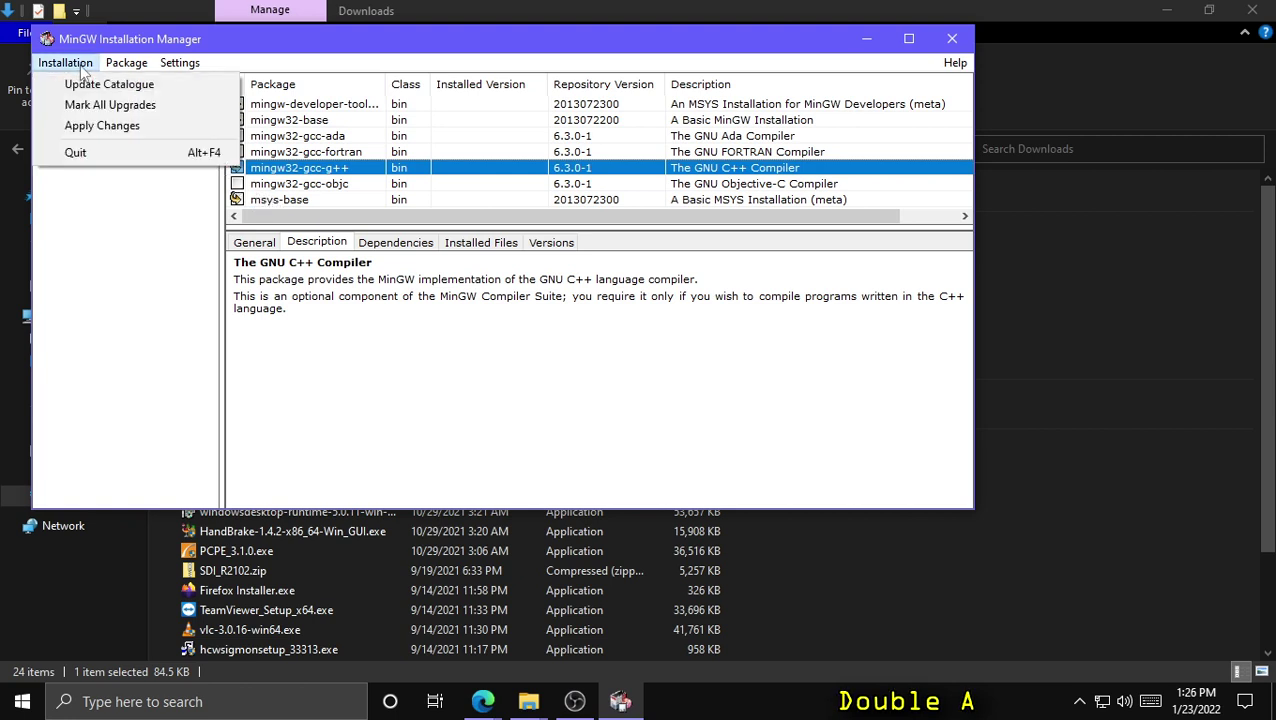
{"action": "left_click", "coordinate": [93, 126]}
{"action": "left_click", "coordinate": [386, 158]}
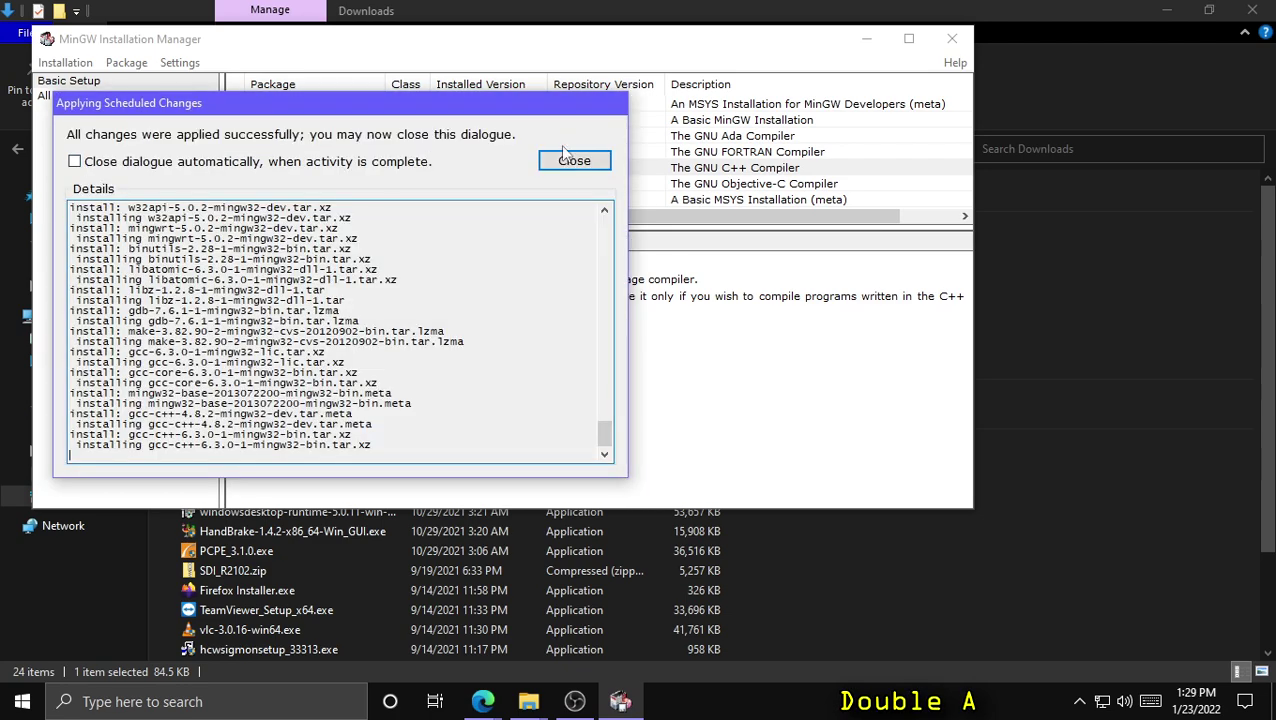
{"action": "left_click", "coordinate": [566, 158]}
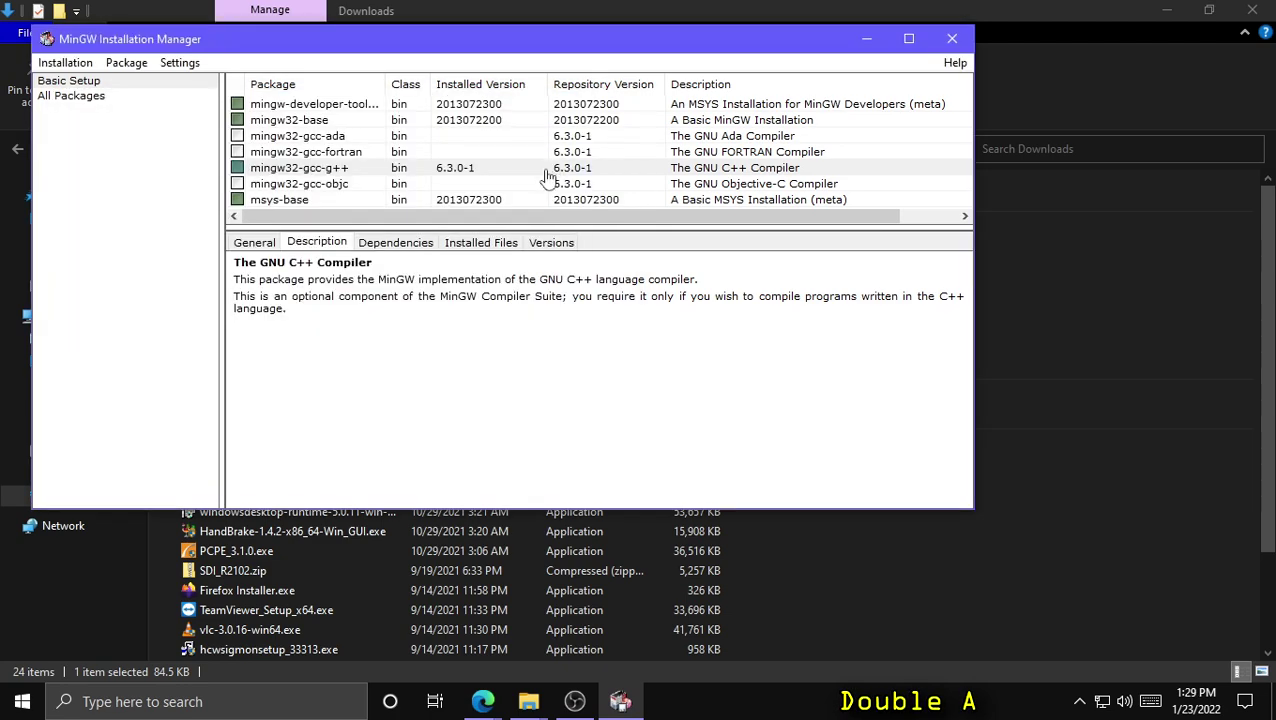
{"action": "left_click", "coordinate": [952, 38]}
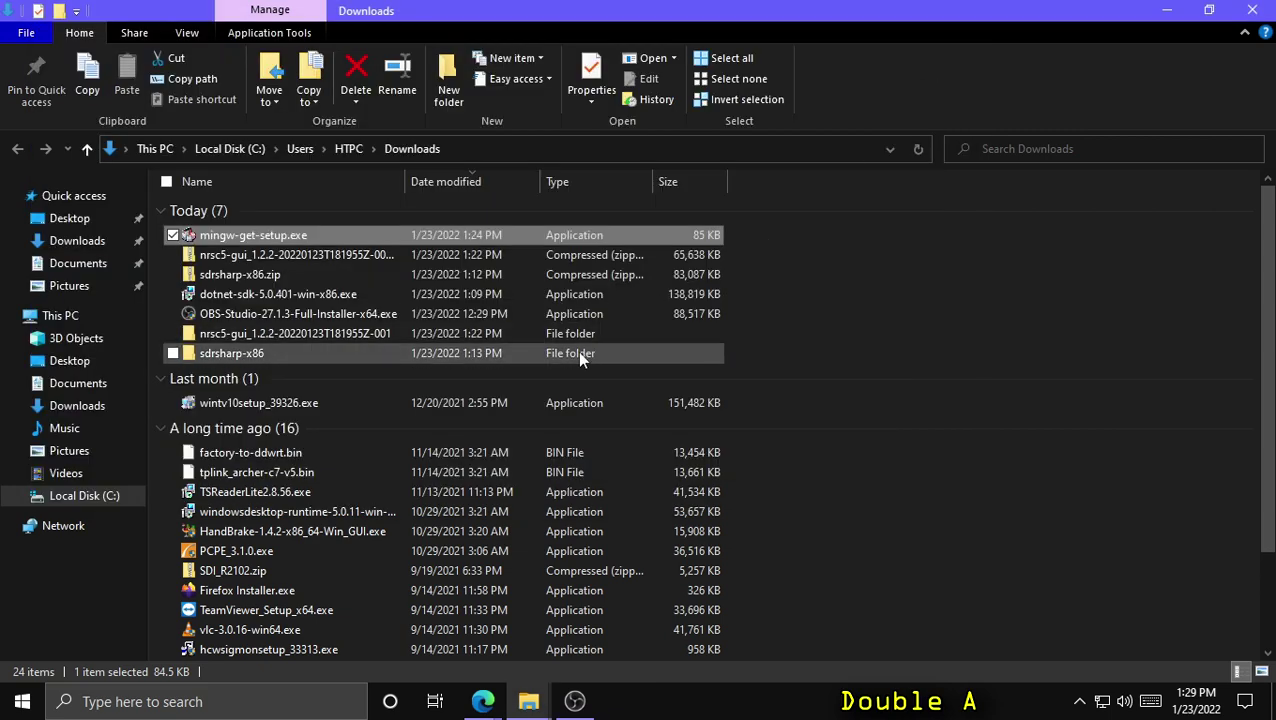
- Download libwinpthread-1.dll from the Drive NRSC5 folder, saving it into Downloads
{"action": "left_click", "coordinate": [490, 702]}
{"action": "left_click", "coordinate": [435, 640]}
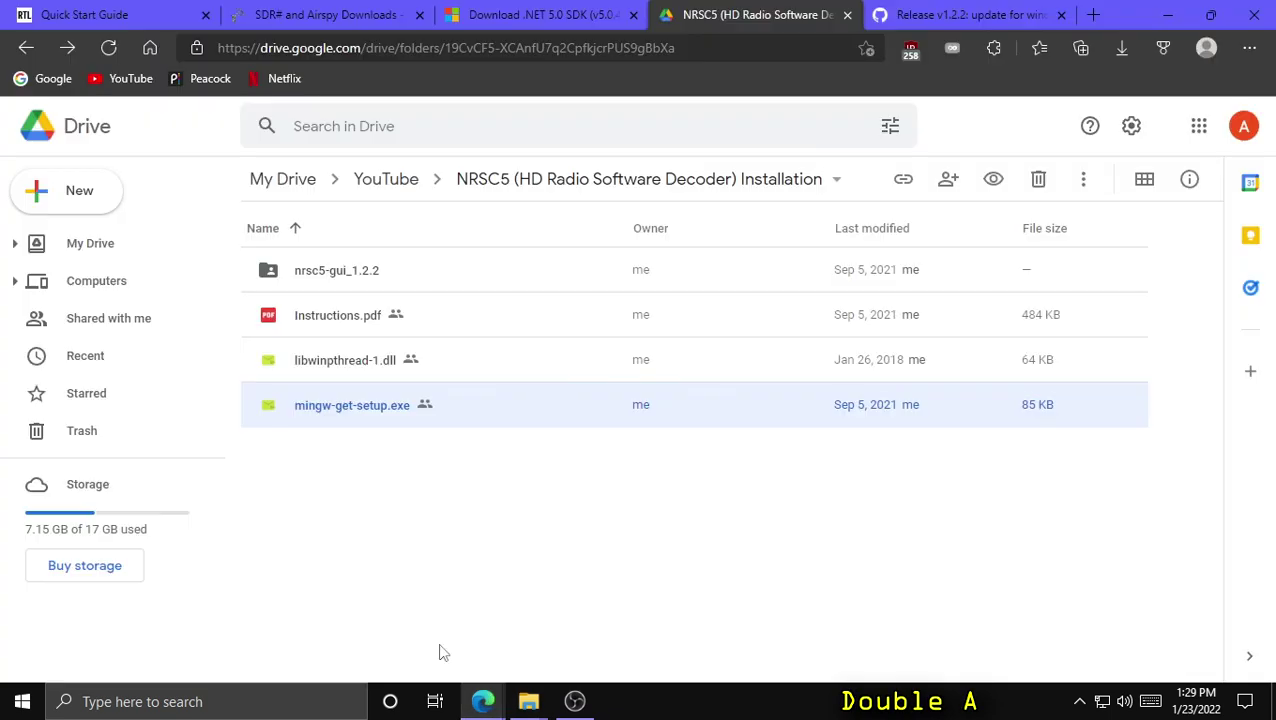
{"action": "right_click", "coordinate": [328, 366]}
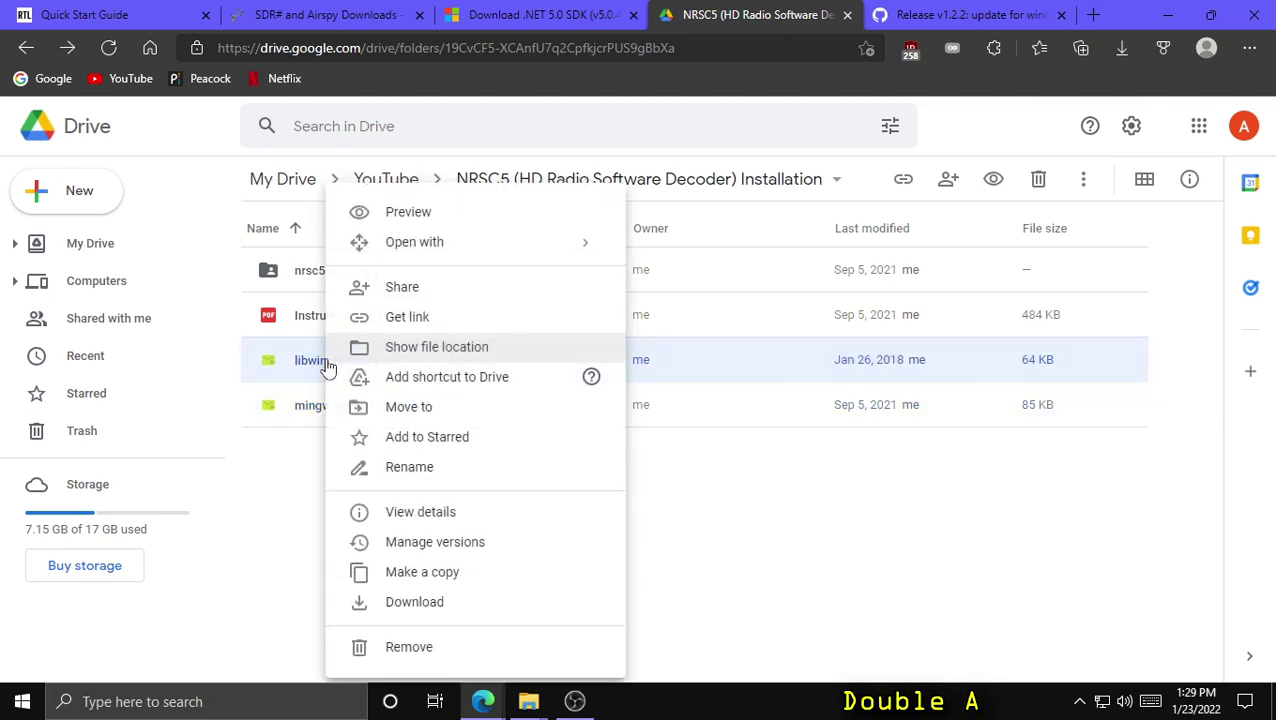
{"action": "left_click", "coordinate": [377, 603]}
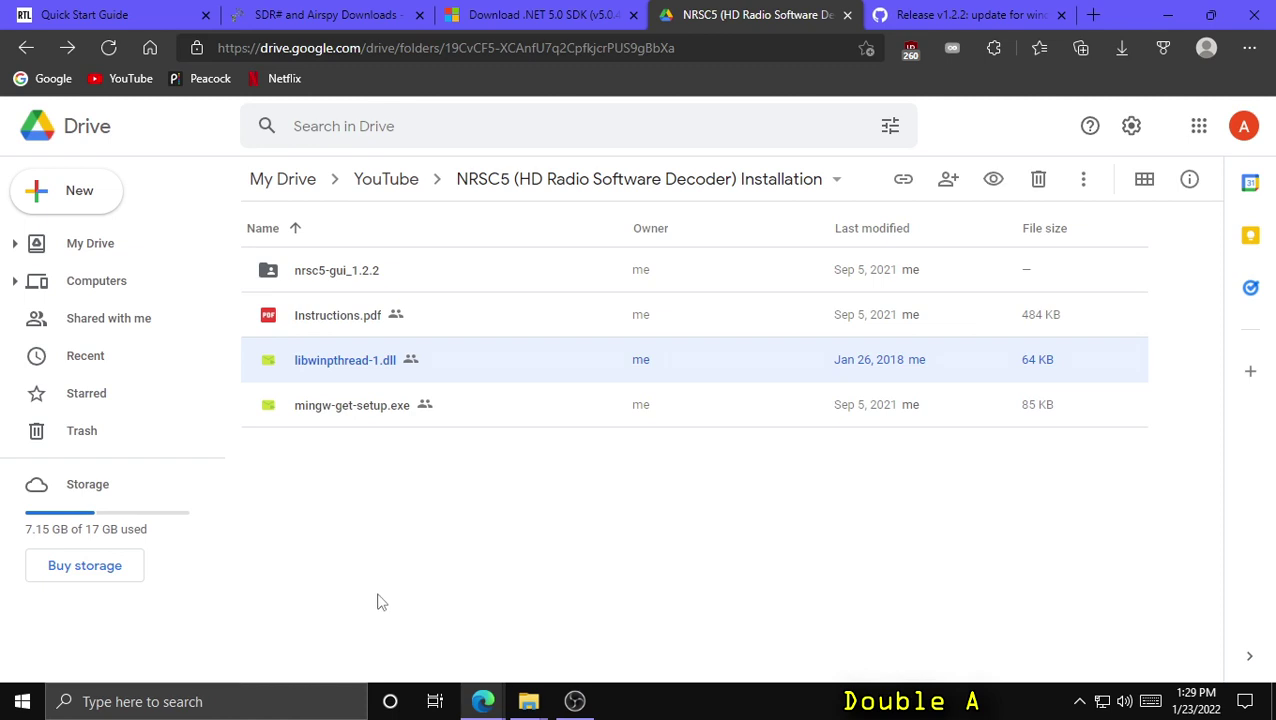
{"action": "left_click", "coordinate": [1002, 145]}
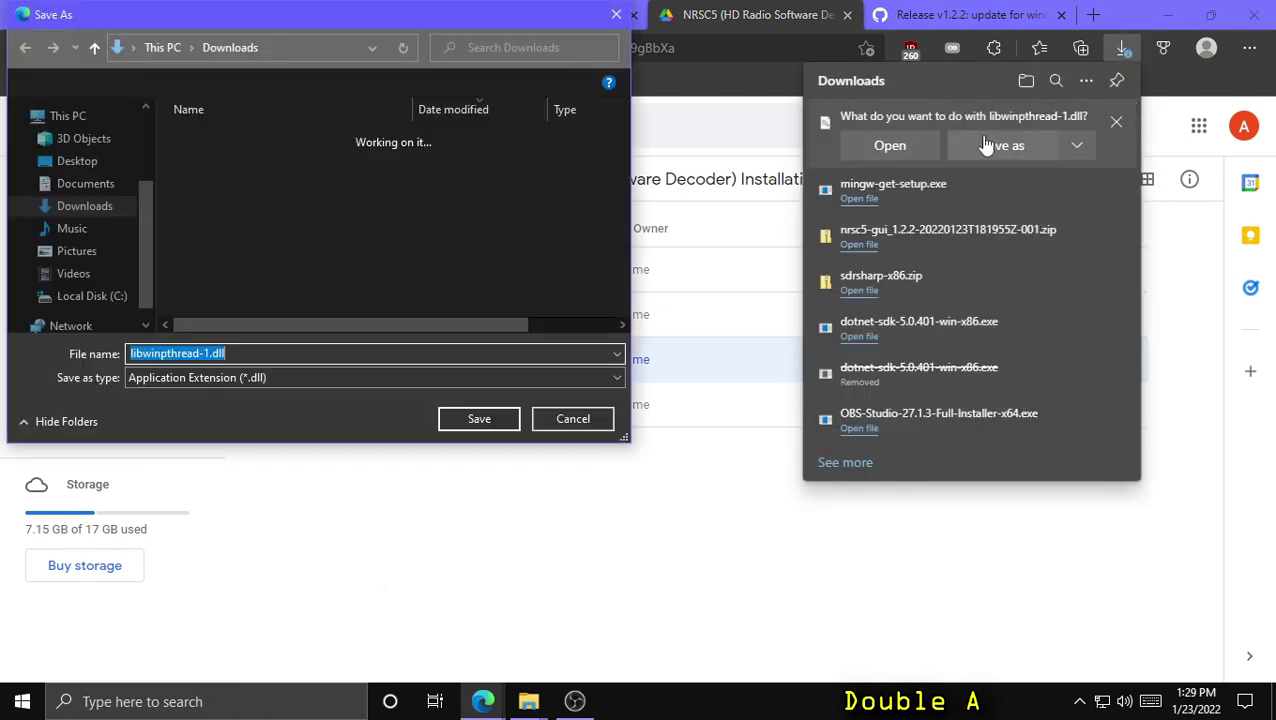
{"action": "left_click", "coordinate": [479, 419]}
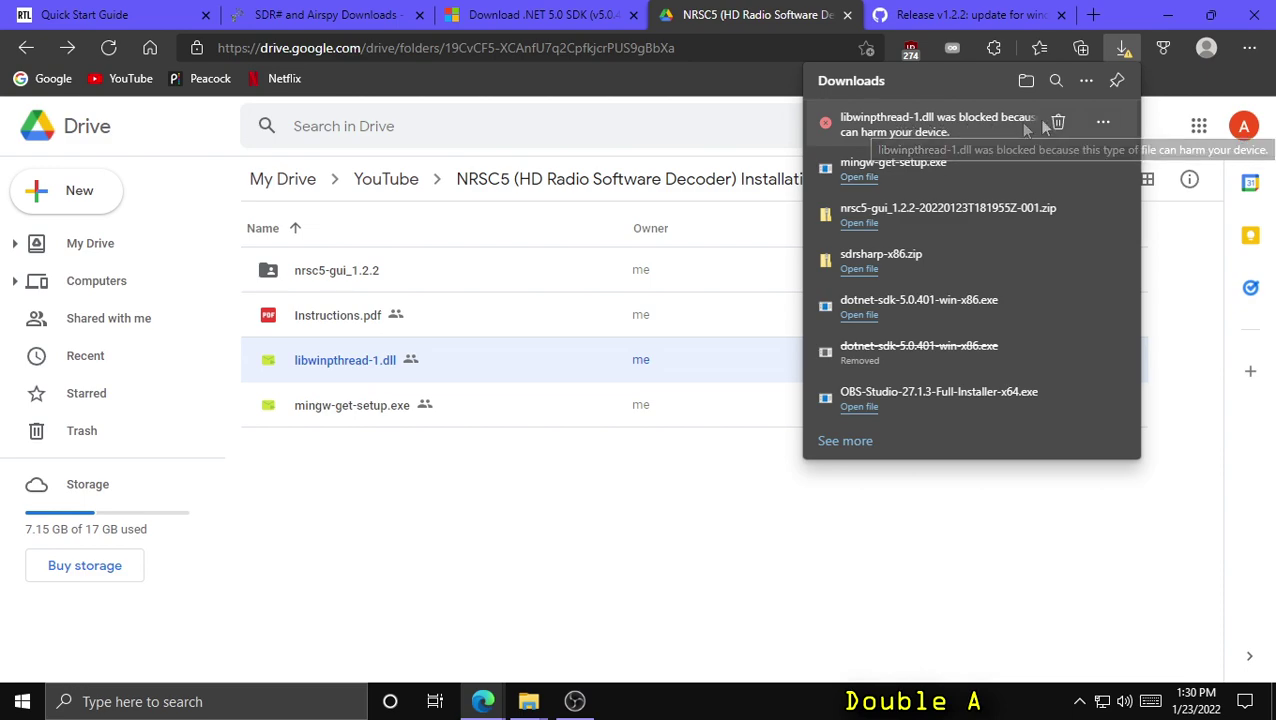
- Keep the blocked libwinpthread-1.dll download despite the browser's warning
{"action": "left_click", "coordinate": [1104, 122]}
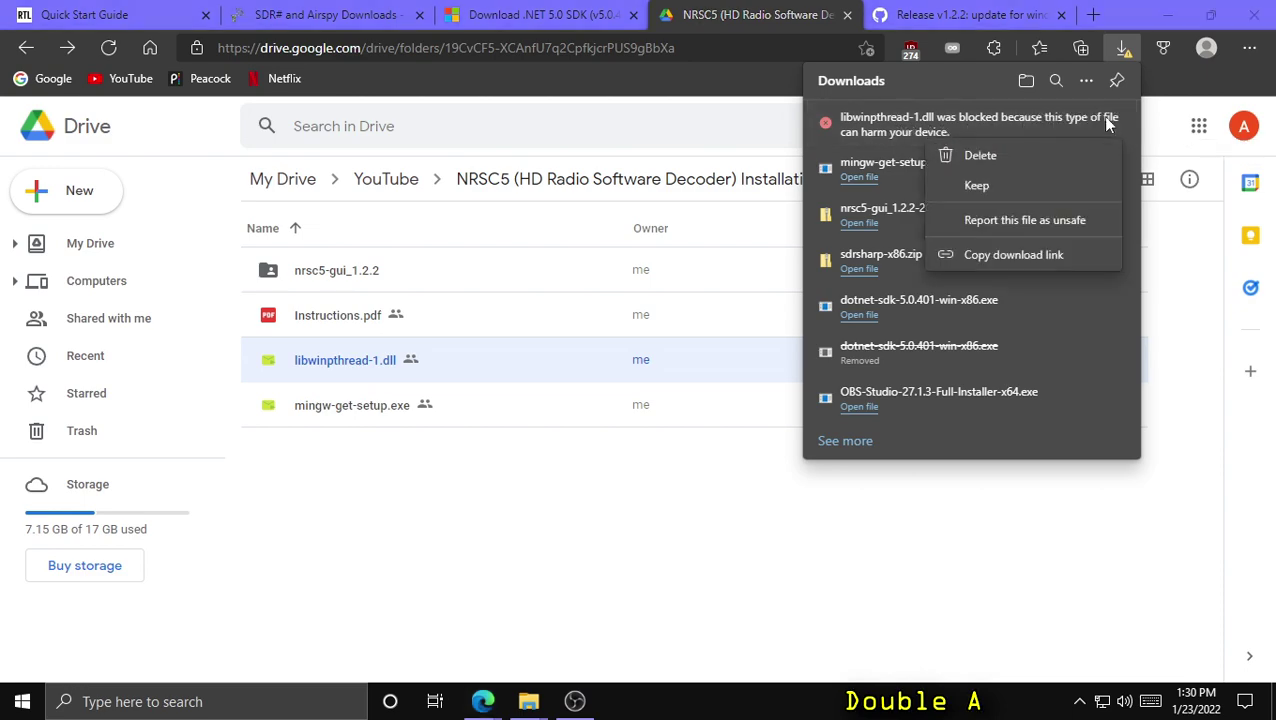
{"action": "left_click", "coordinate": [977, 187]}
{"action": "mouse_move", "coordinate": [528, 701]}
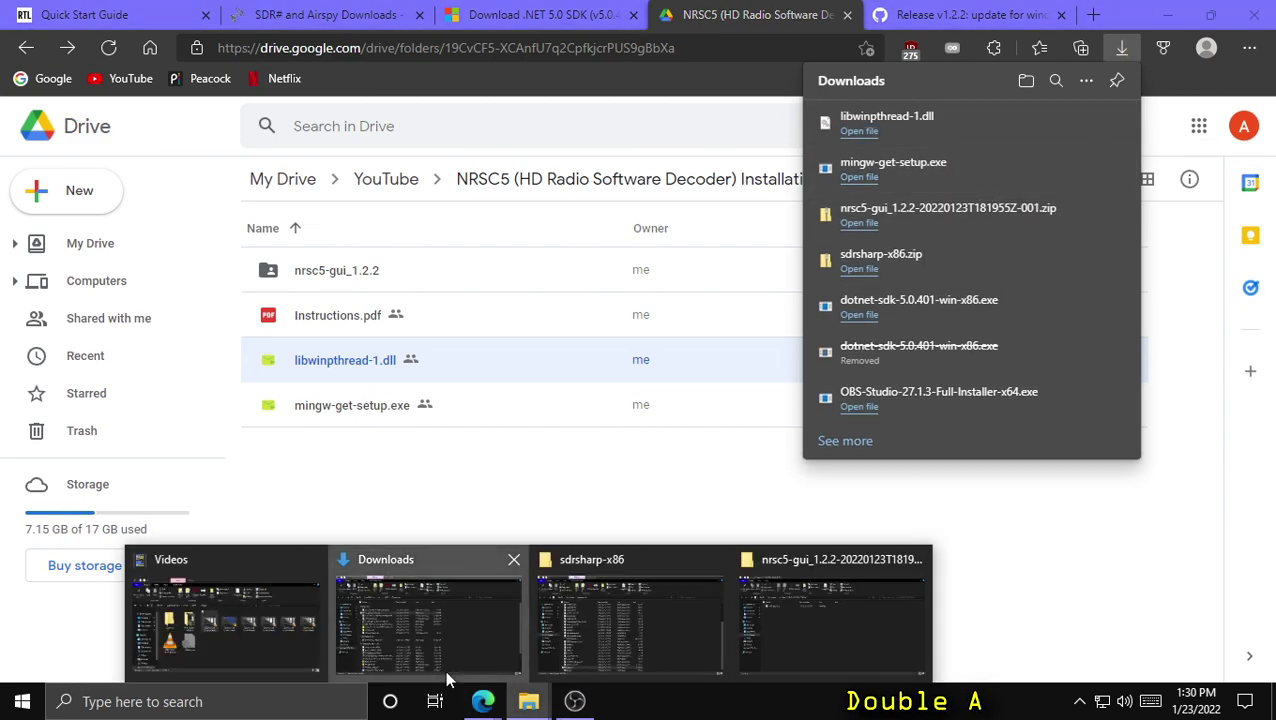
{"action": "left_click", "coordinate": [443, 666]}
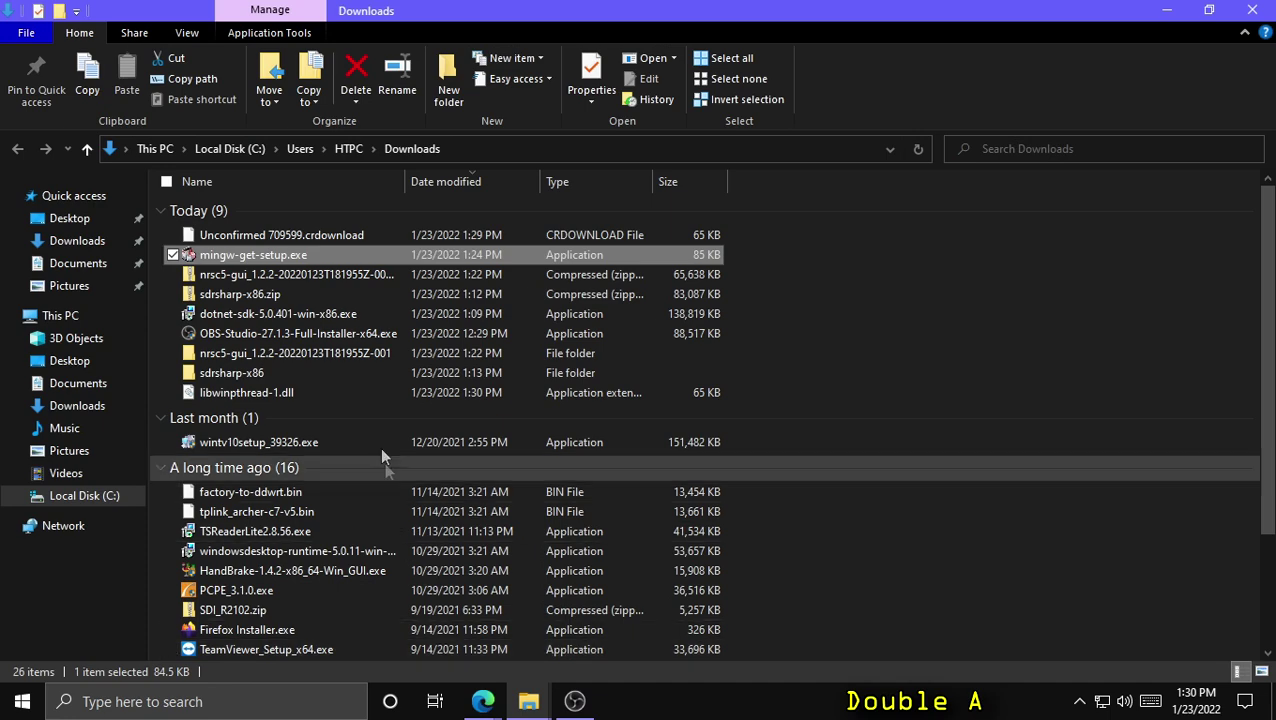
- Copy libwinpthread-1.dll from Downloads into C:\MinGW\bin, then search Windows for 'control panel'
{"action": "left_click", "coordinate": [916, 148]}
{"action": "left_click", "coordinate": [317, 240]}
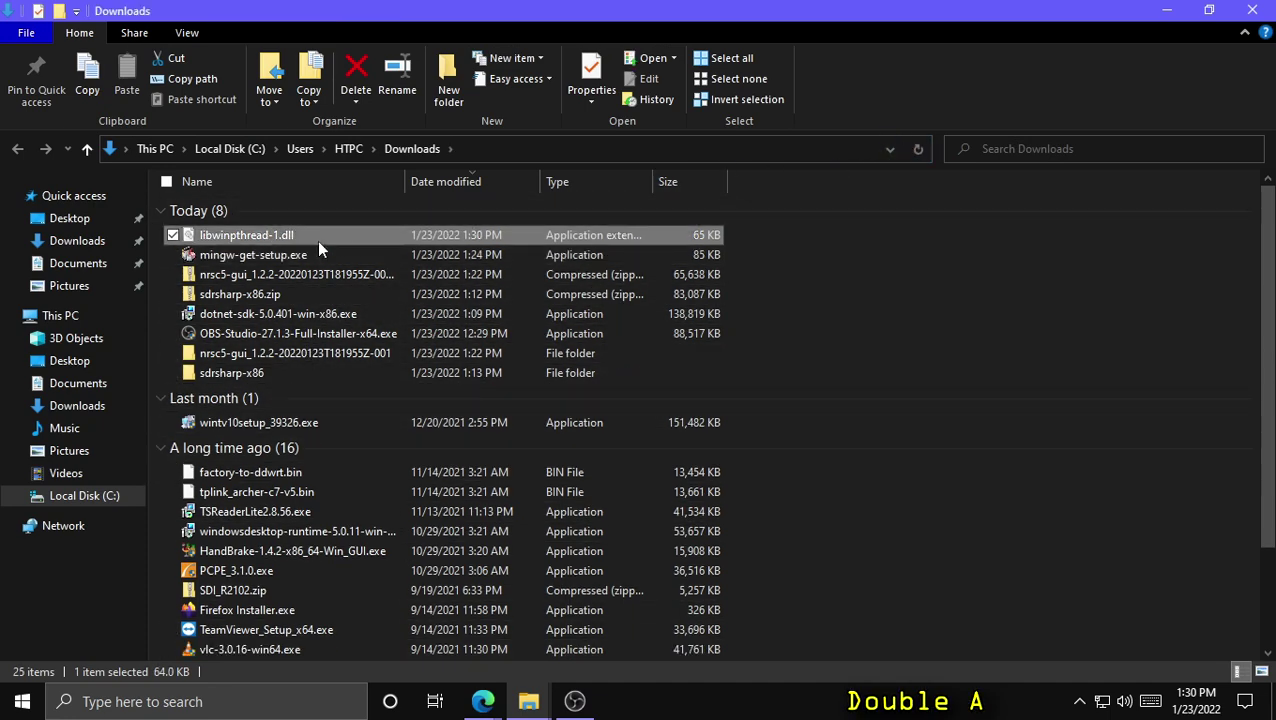
{"action": "right_click", "coordinate": [317, 240]}
{"action": "left_click", "coordinate": [365, 421]}
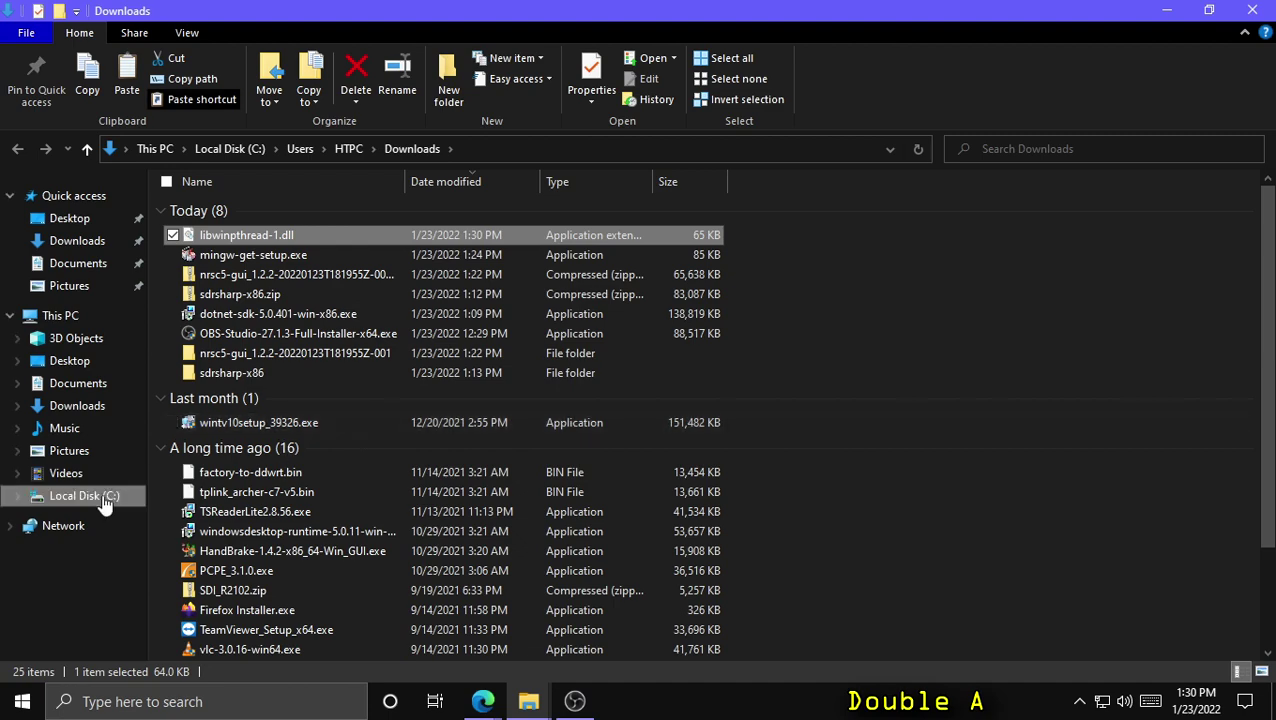
{"action": "left_click", "coordinate": [102, 500]}
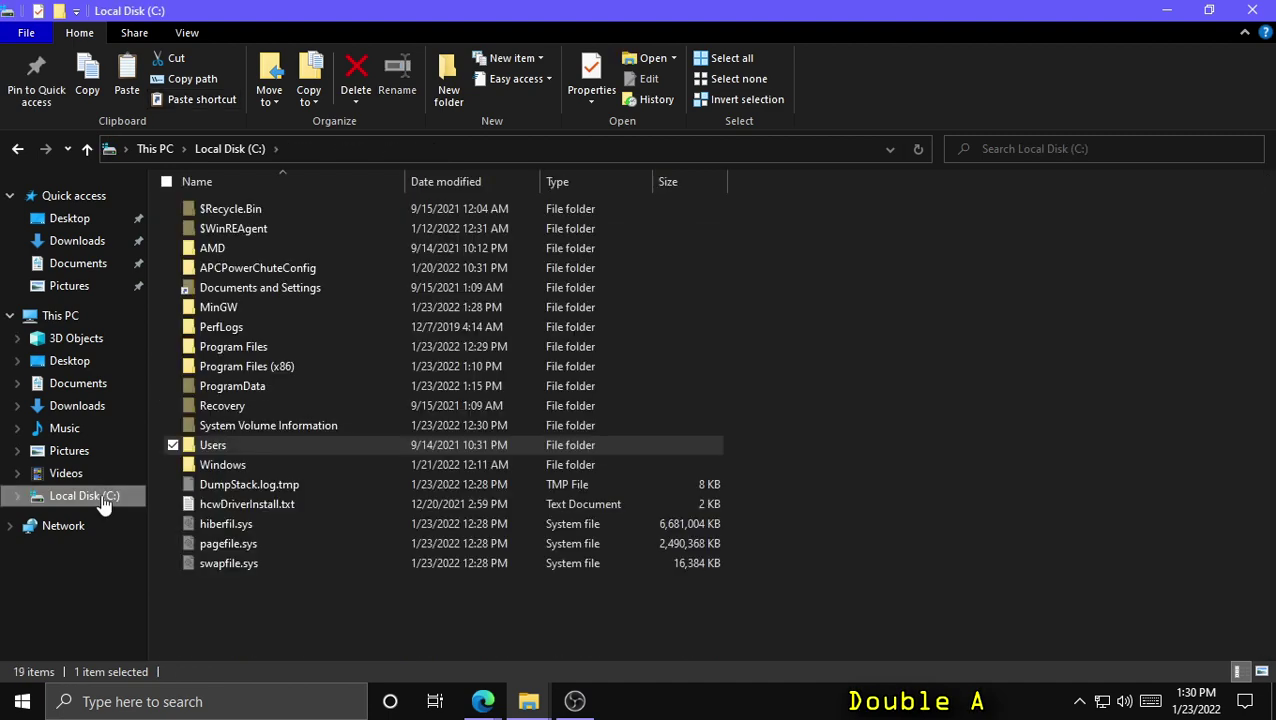
{"action": "double_click", "coordinate": [227, 309]}
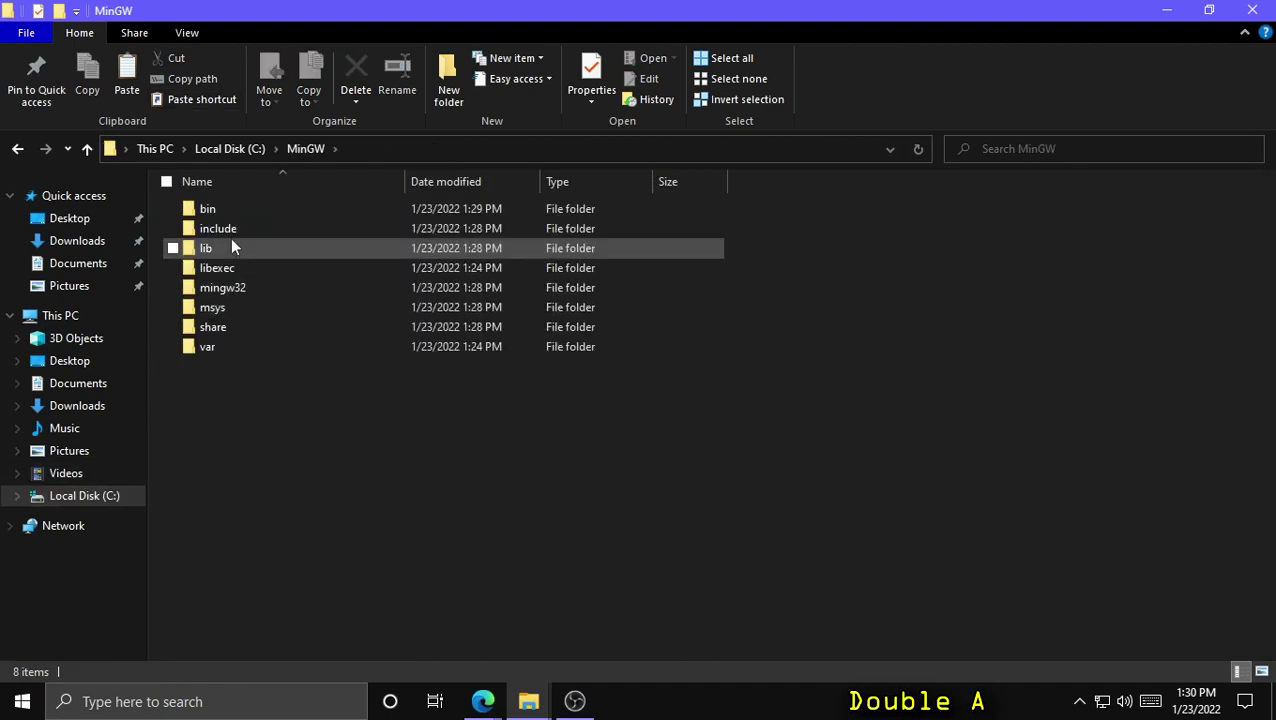
{"action": "double_click", "coordinate": [222, 208]}
{"action": "right_click", "coordinate": [899, 384]}
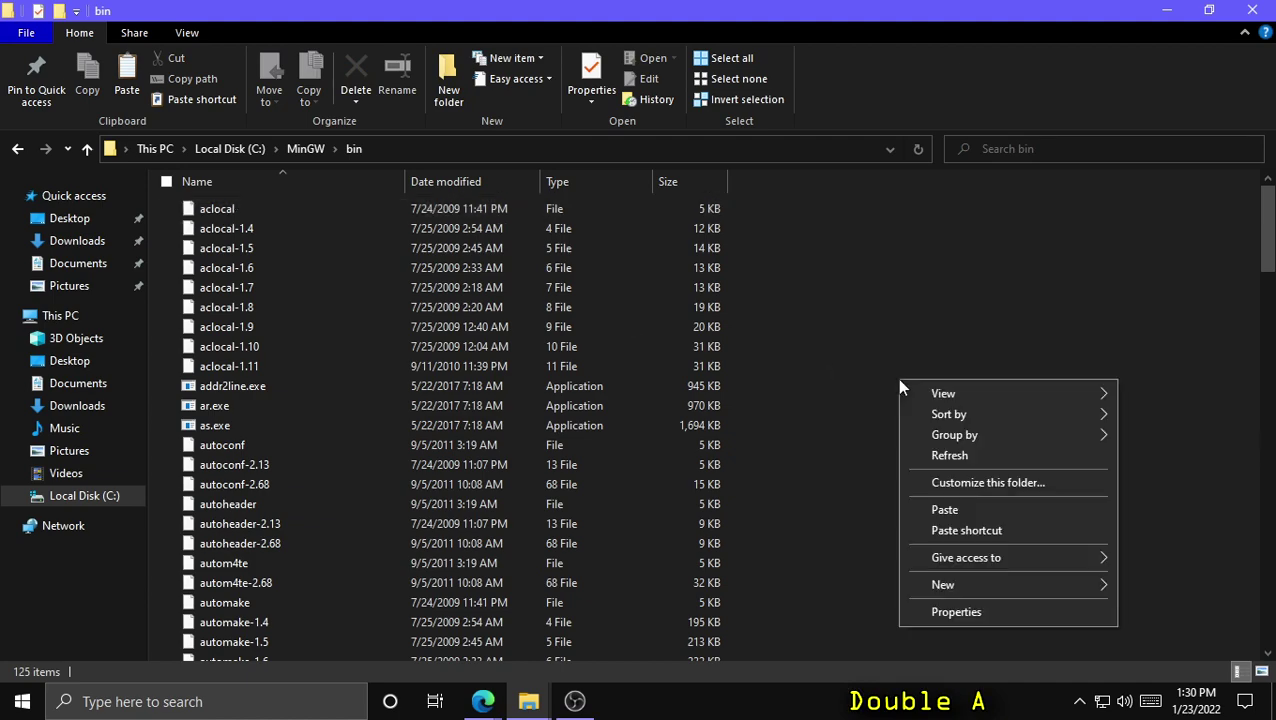
{"action": "left_click", "coordinate": [923, 510]}
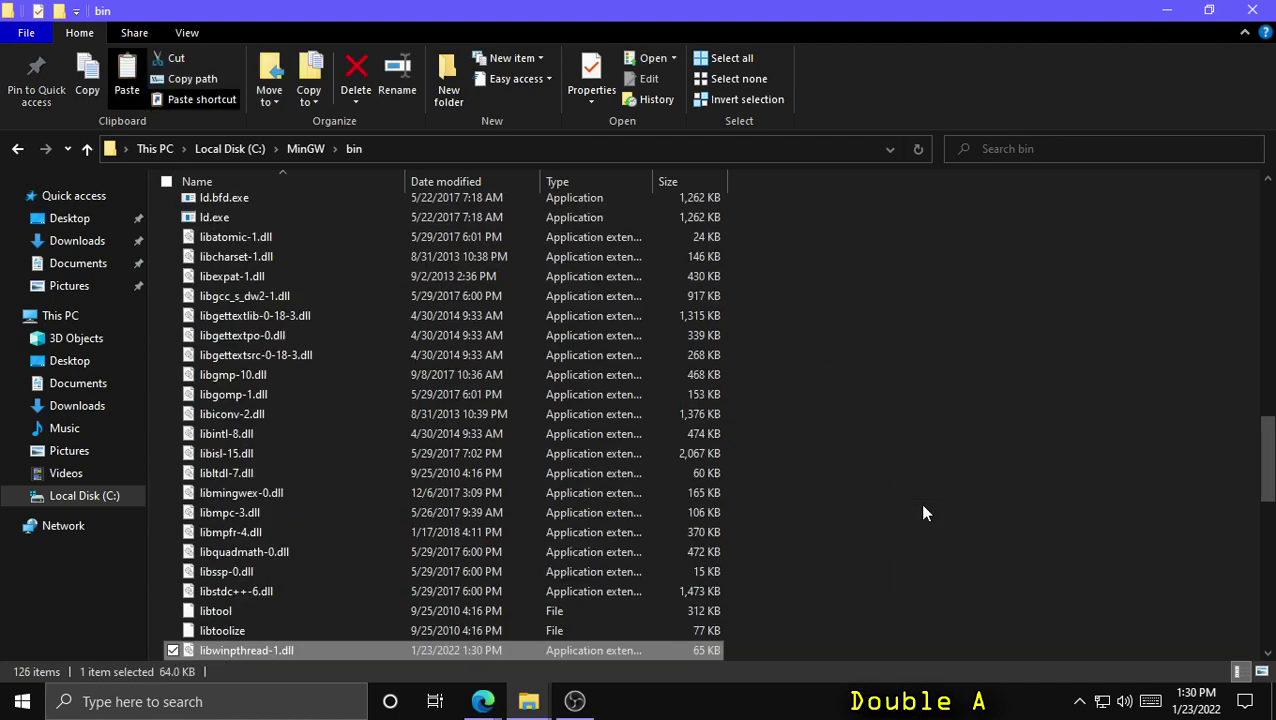
{"action": "key", "text": "super"}
{"action": "type", "text": "control panel"}
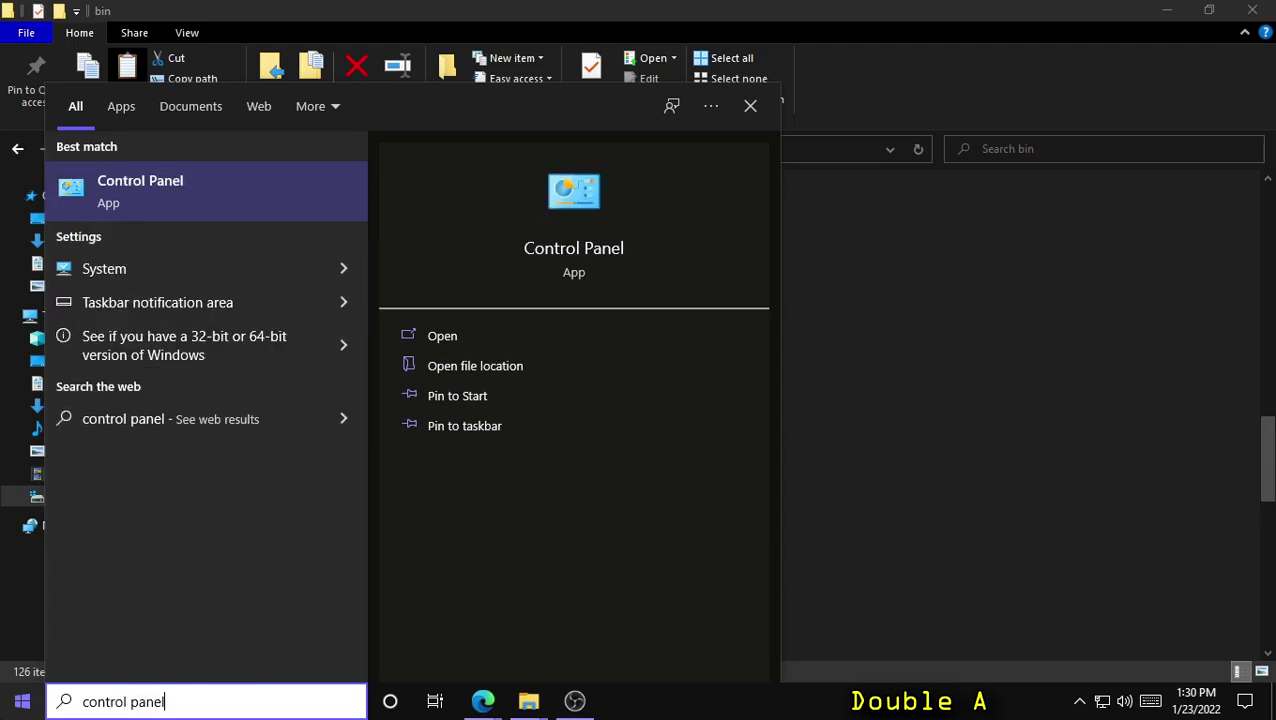
- Add C:\MinGW\bin as a new entry in the system Path environment variable
{"action": "key", "text": "Return"}
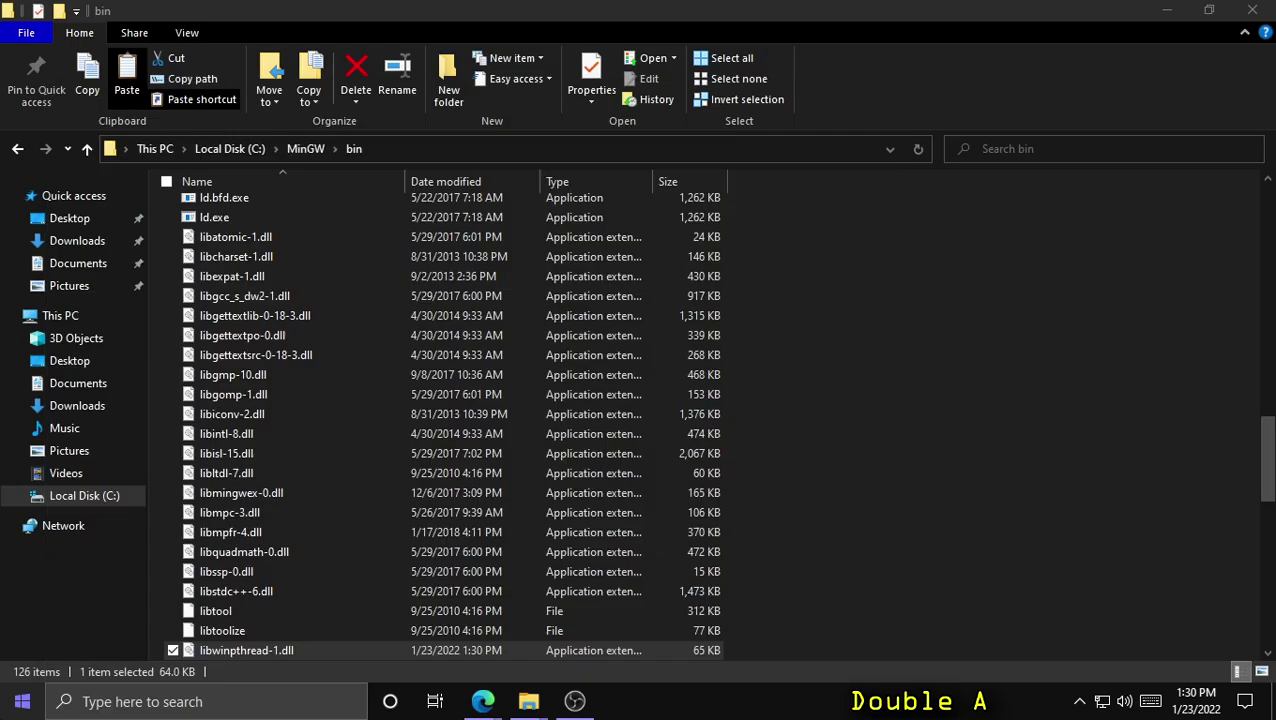
{"action": "left_click", "coordinate": [73, 452]}
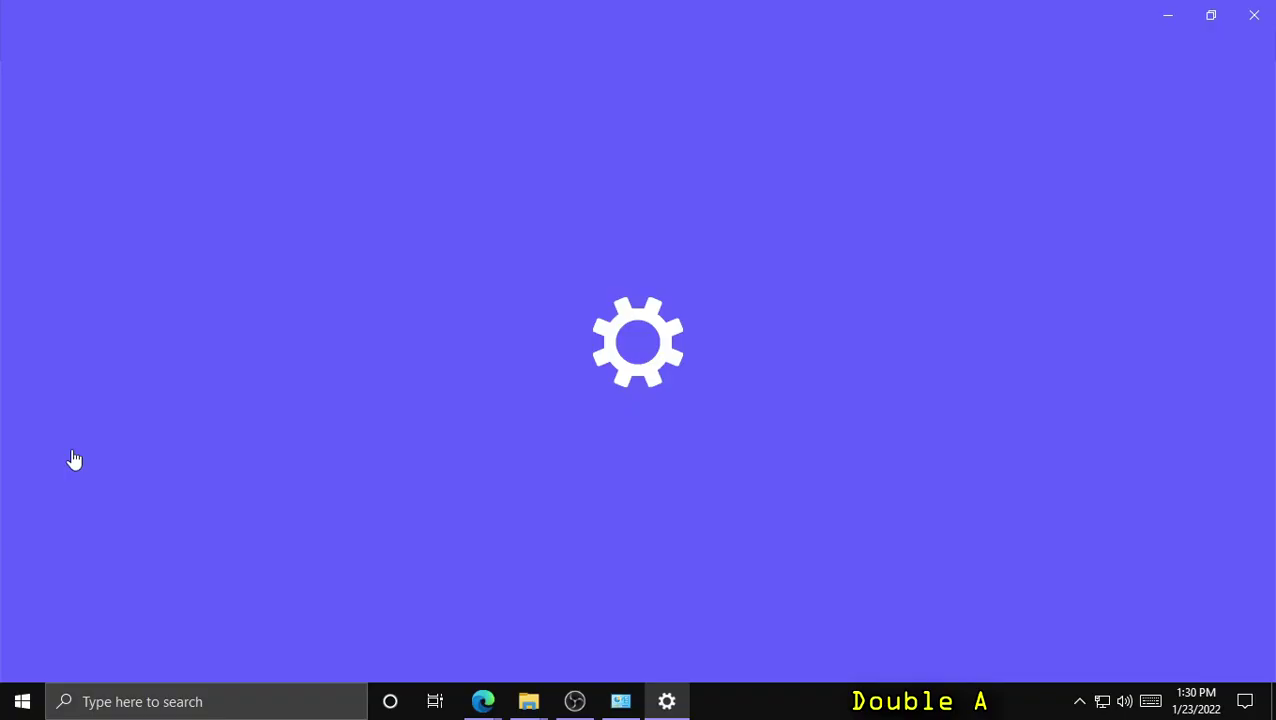
{"action": "left_click", "coordinate": [1113, 196]}
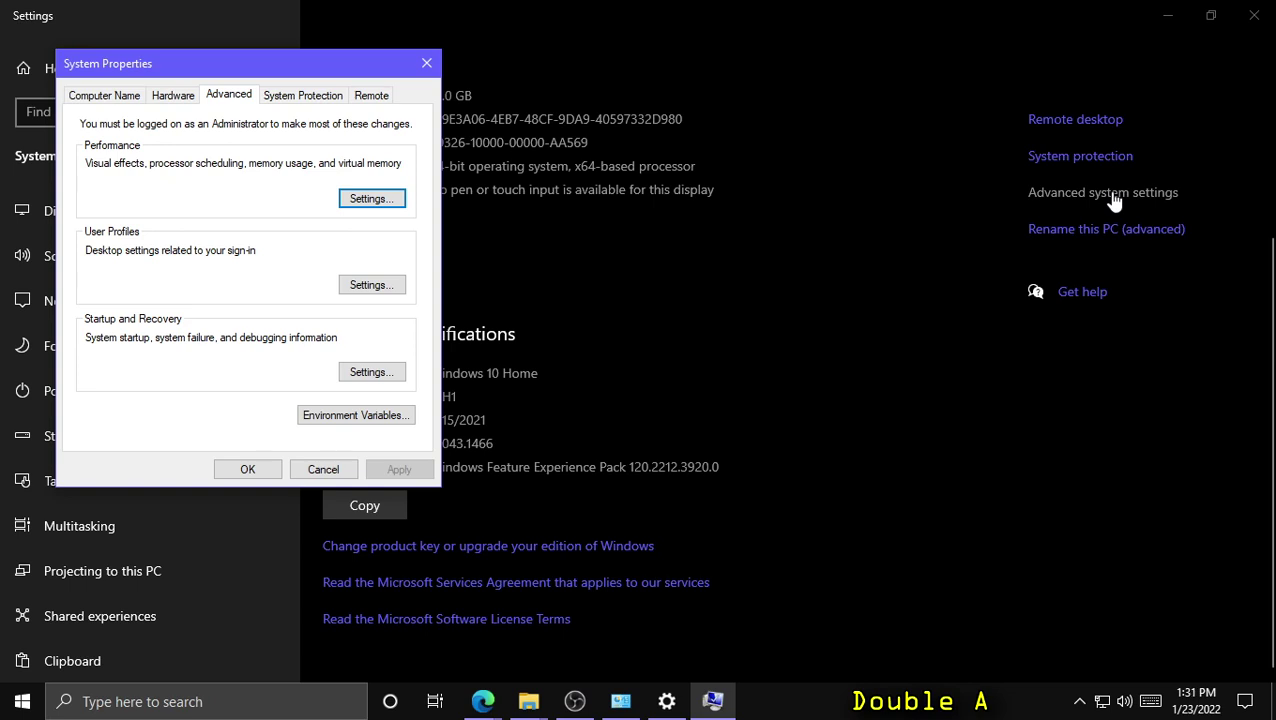
{"action": "left_click", "coordinate": [350, 414]}
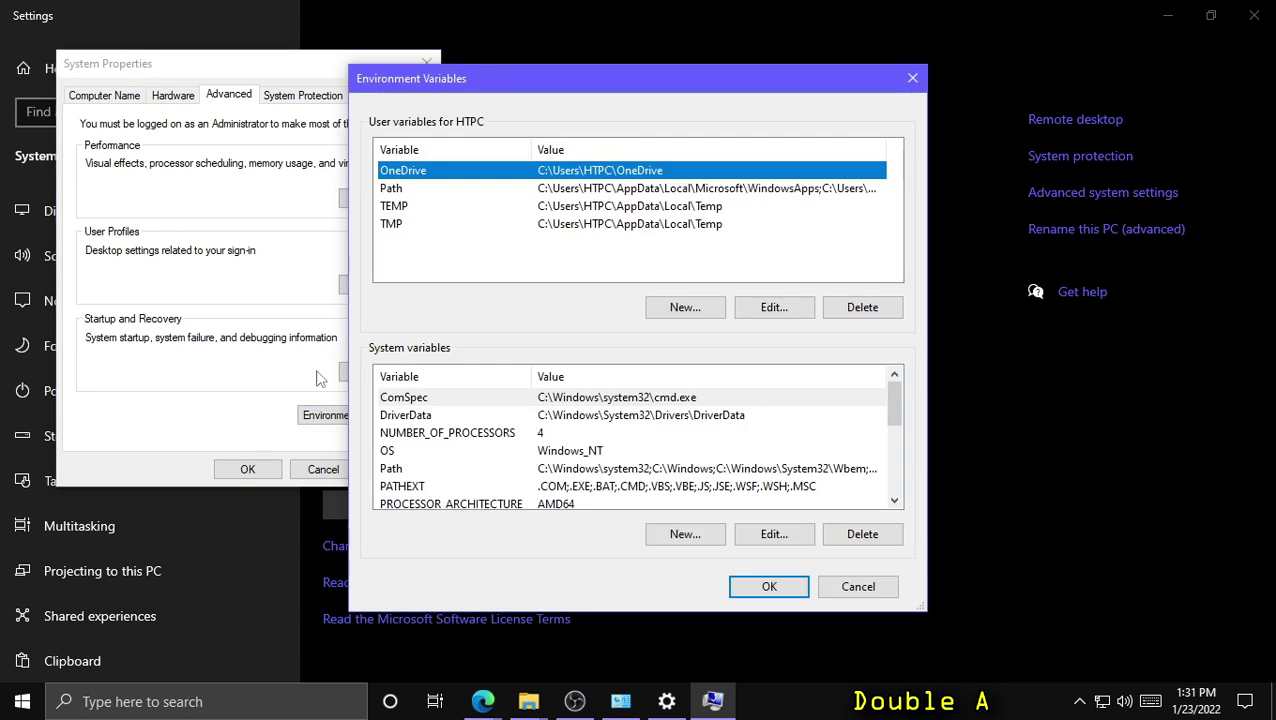
{"action": "double_click", "coordinate": [411, 467]}
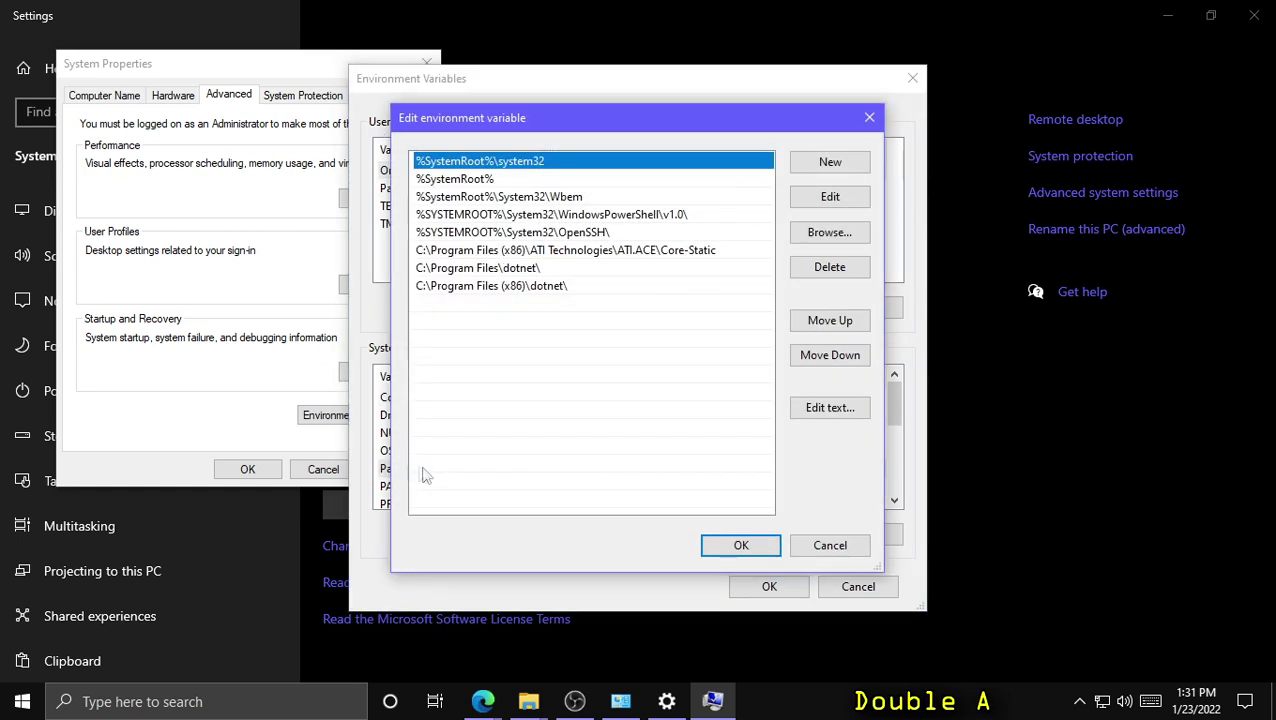
{"action": "left_click", "coordinate": [854, 163]}
{"action": "type", "text": "C:\\MinGW"}
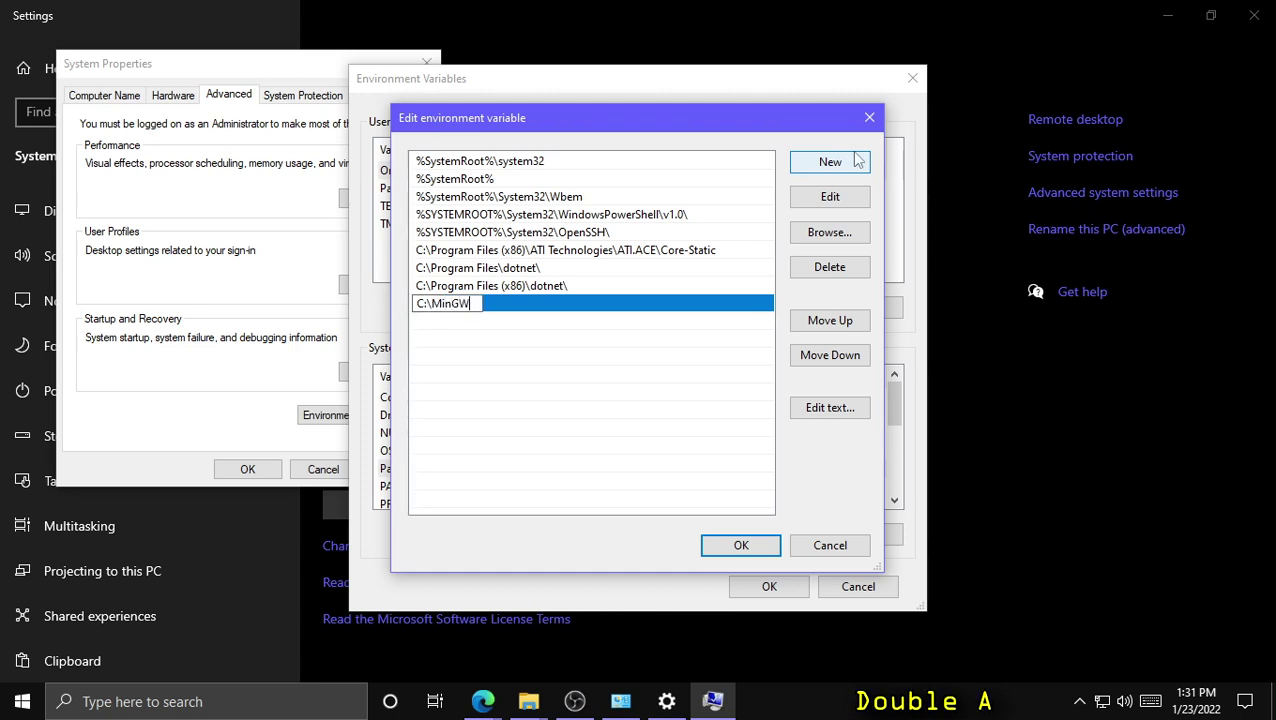
{"action": "type", "text": "\\bin"}
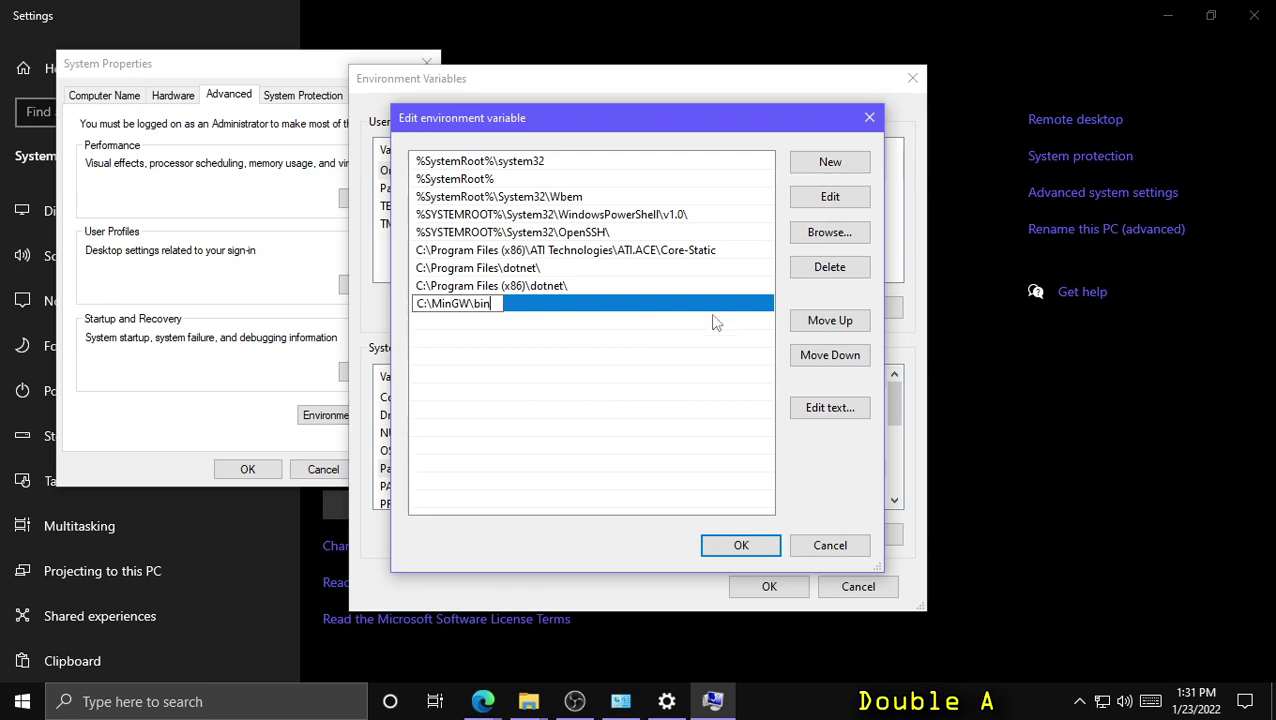
{"action": "left_click", "coordinate": [741, 545]}
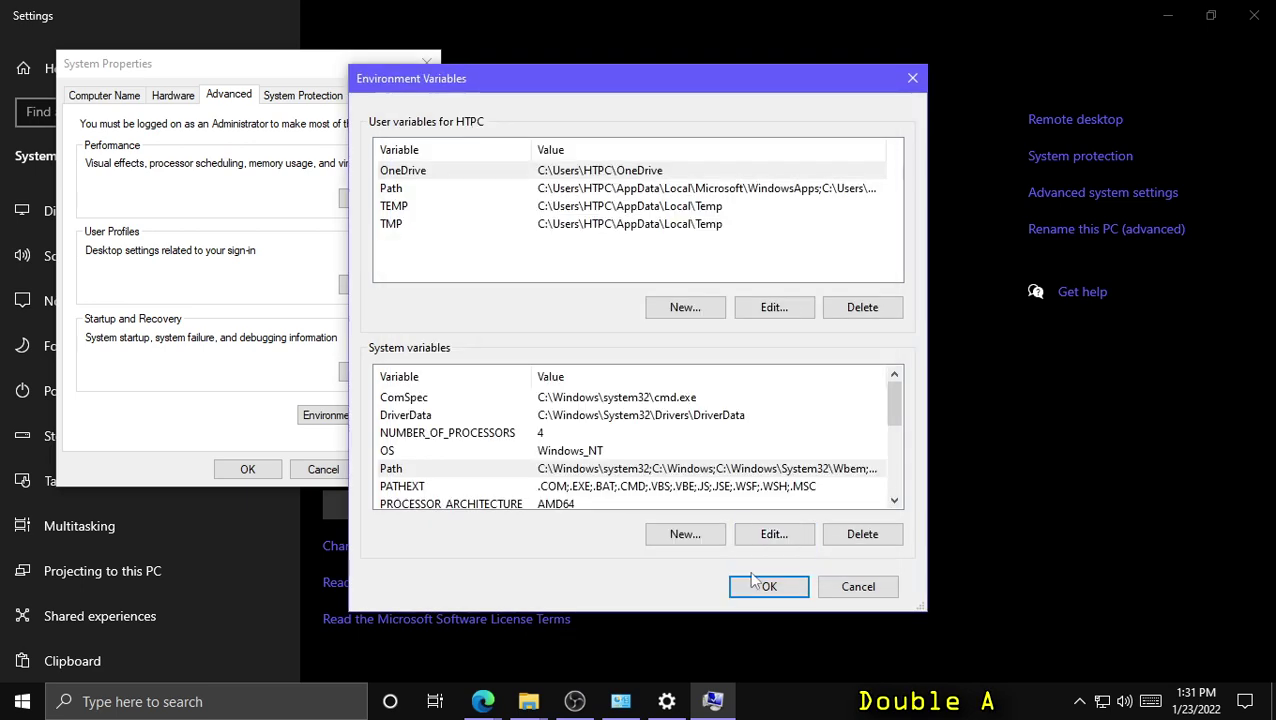
{"action": "left_click", "coordinate": [760, 585]}
- Open the nrsc5-gui_1.2.2 folder and run nrsc5-gui.exe anyway despite SmartScreen
{"action": "mouse_move", "coordinate": [528, 701]}
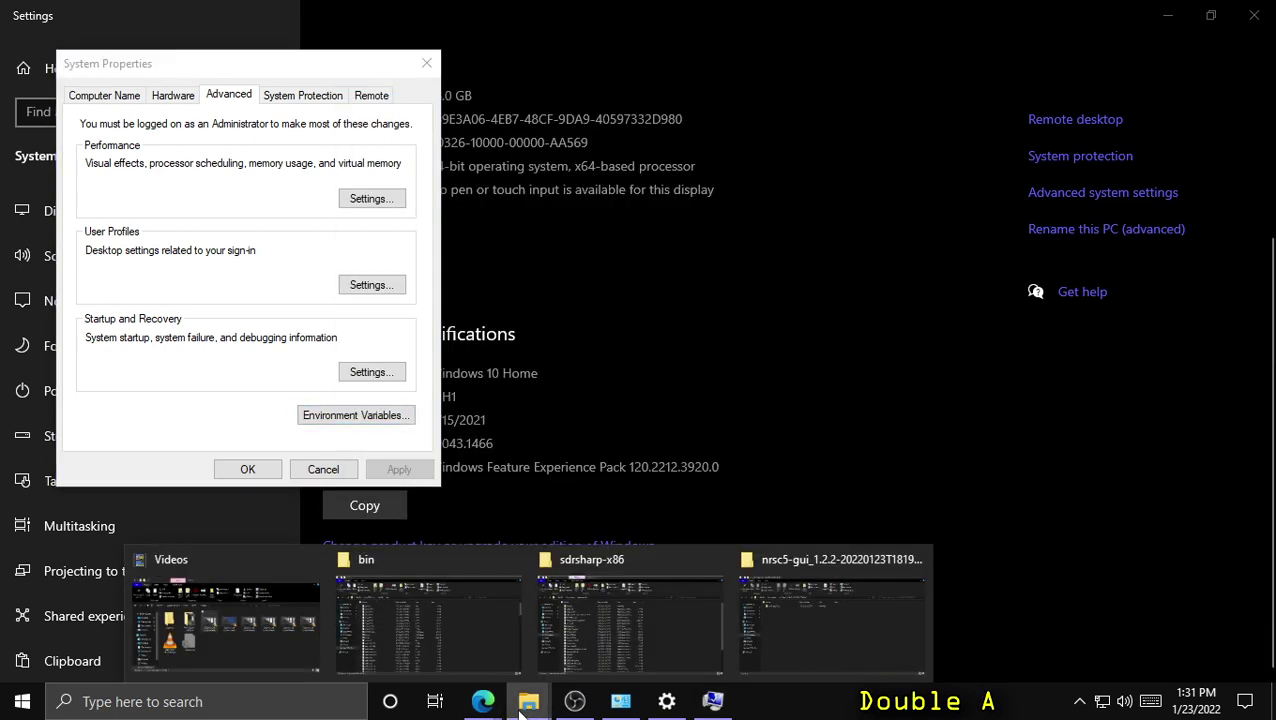
{"action": "left_click", "coordinate": [783, 663]}
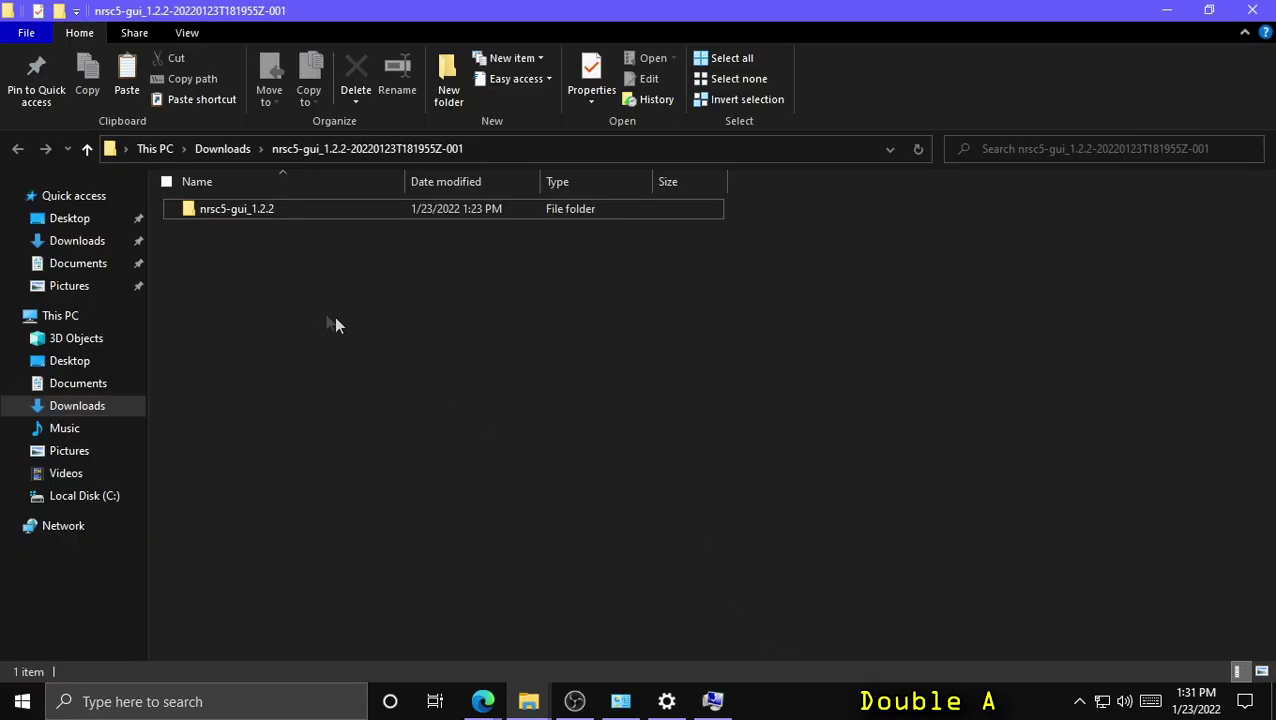
{"action": "double_click", "coordinate": [224, 208]}
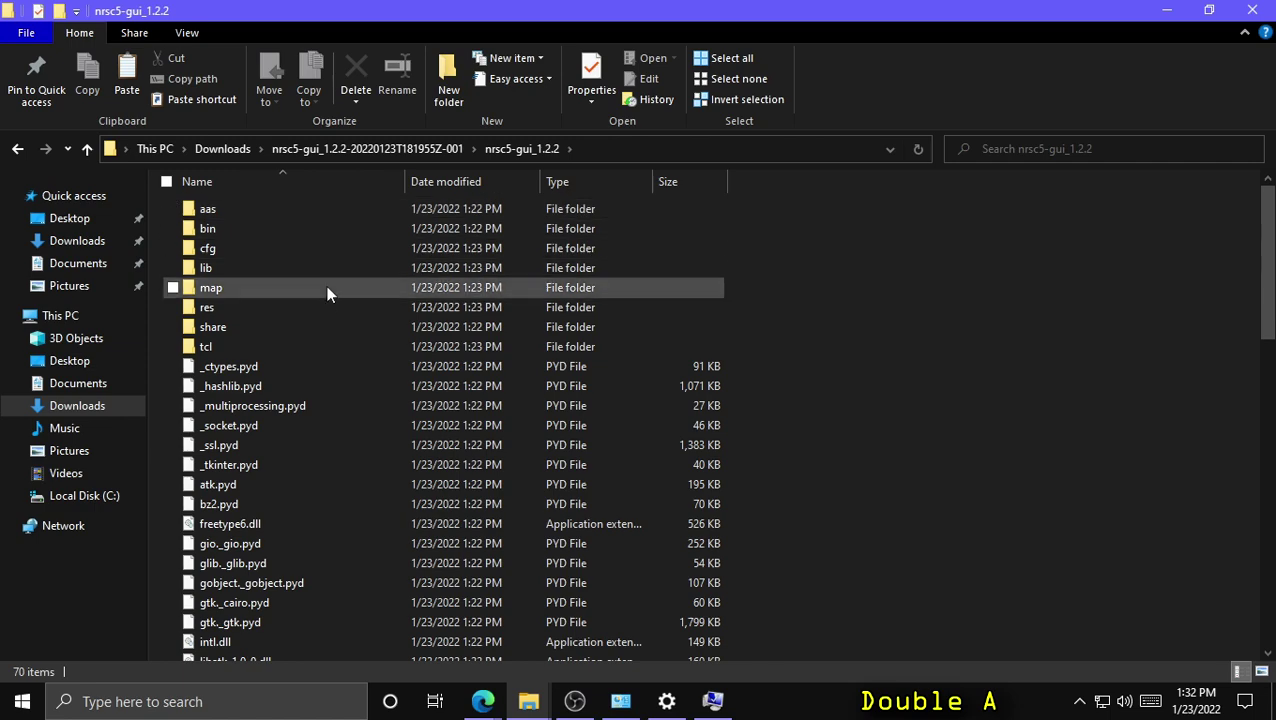
{"action": "scroll", "coordinate": [328, 288], "scroll_direction": "down", "scroll_amount": 8}
{"action": "scroll", "coordinate": [326, 285], "scroll_direction": "down", "scroll_amount": 2}
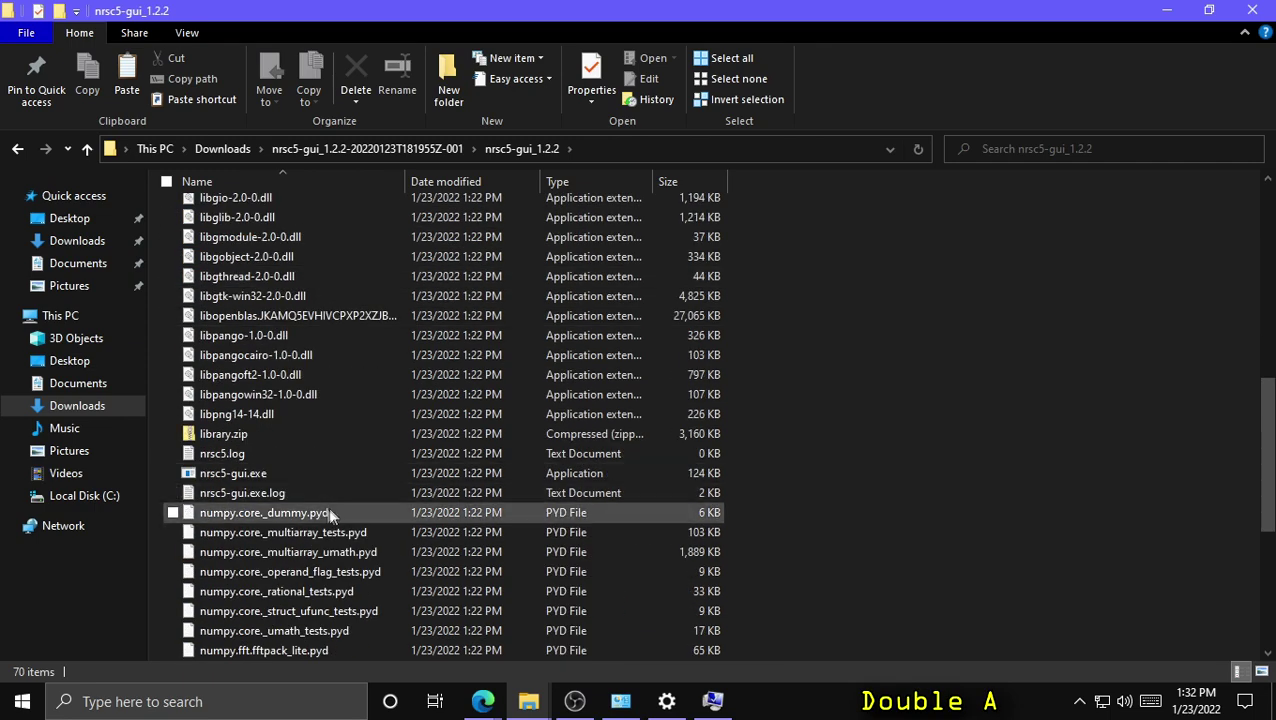
{"action": "double_click", "coordinate": [266, 474]}
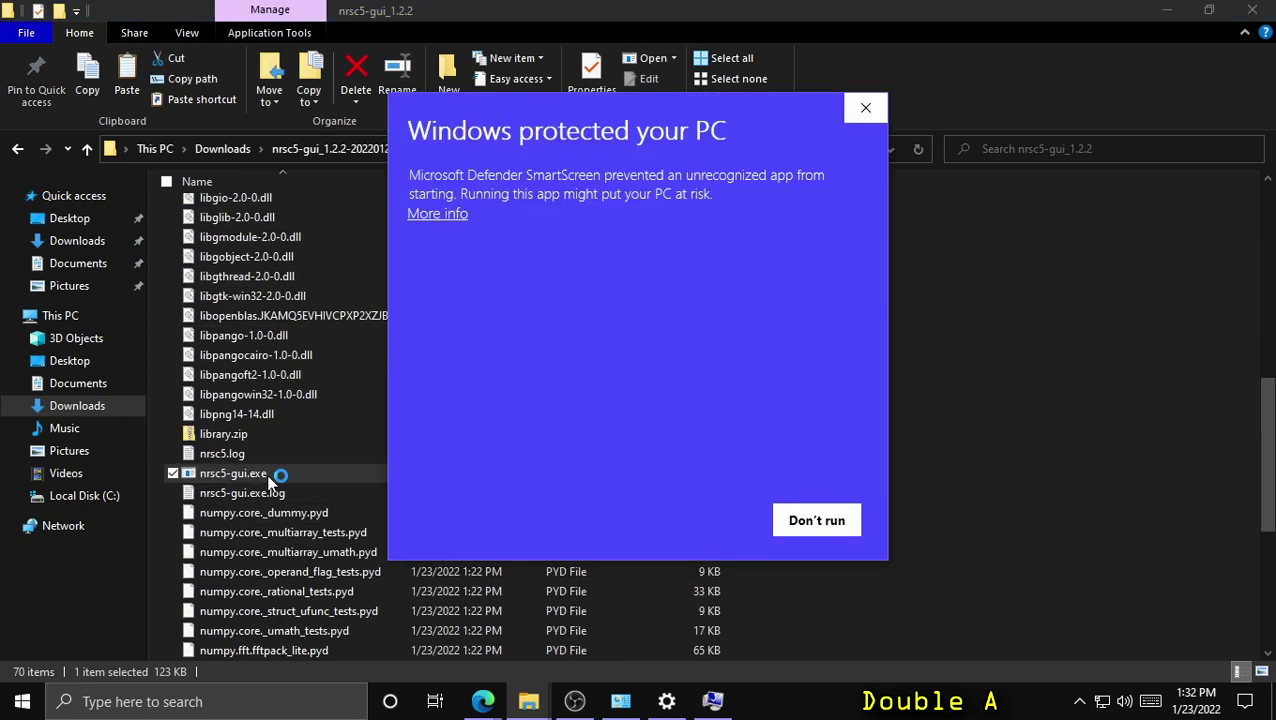
{"action": "left_click", "coordinate": [446, 216]}
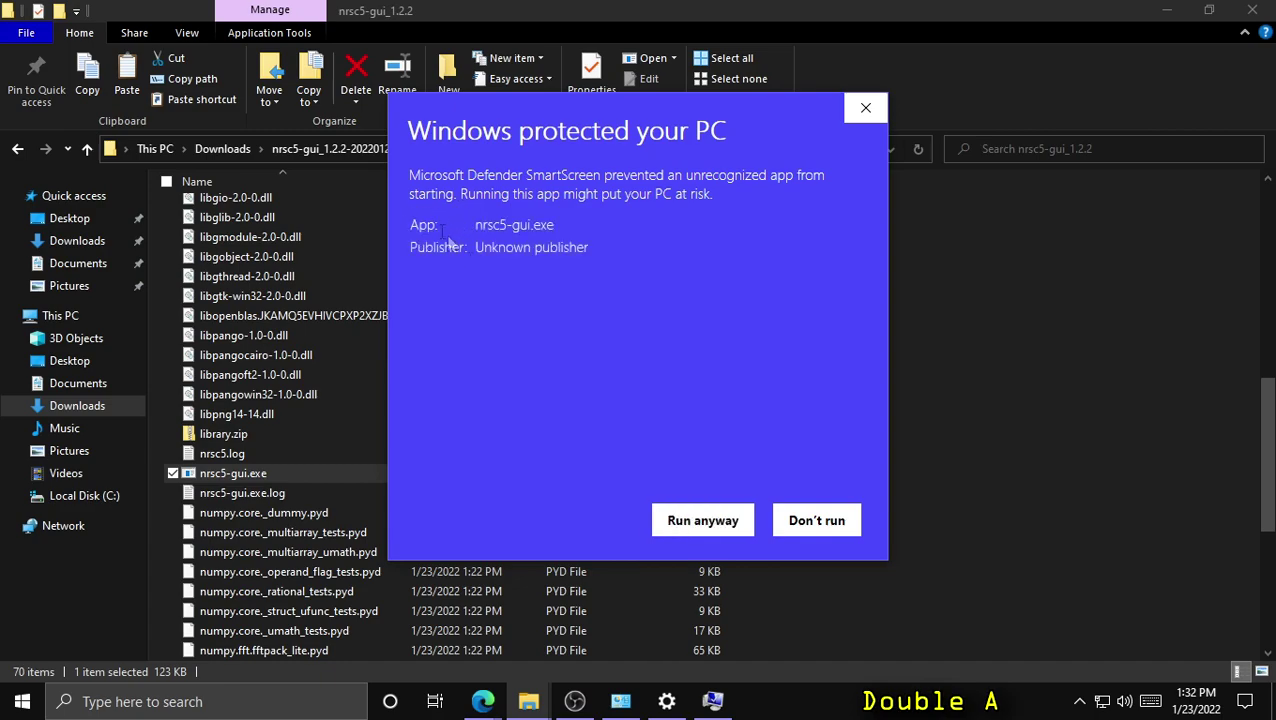
{"action": "left_click", "coordinate": [683, 522]}
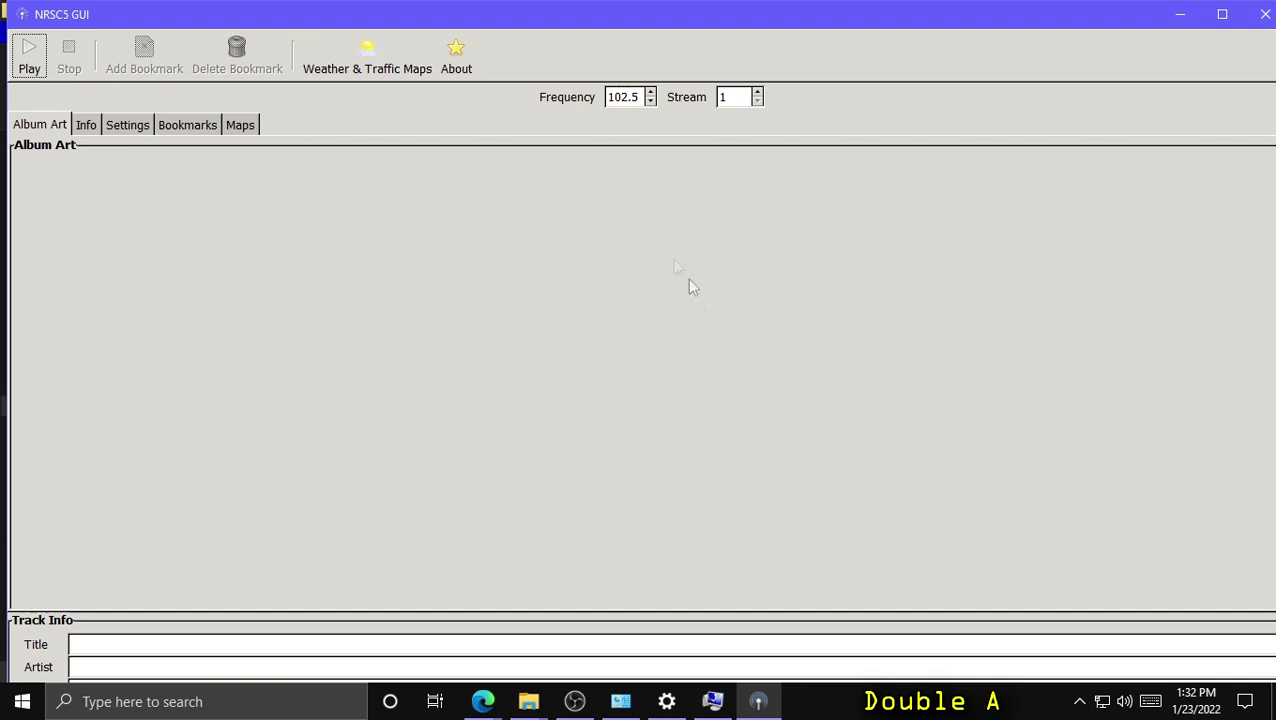
- Change the frequency to 96.9 and start playing the BOB-FM station
{"action": "left_click_drag", "start_coordinate": [608, 97], "coordinate": [649, 96]}
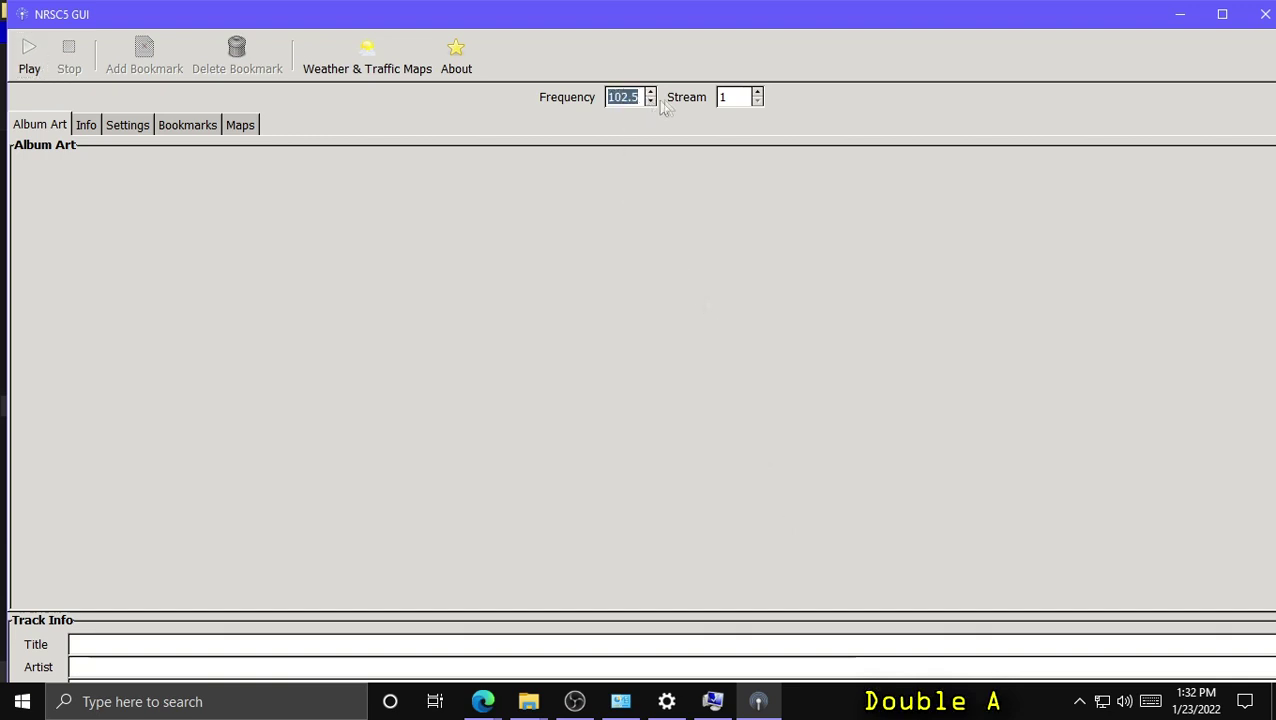
{"action": "type", "text": "96.9"}
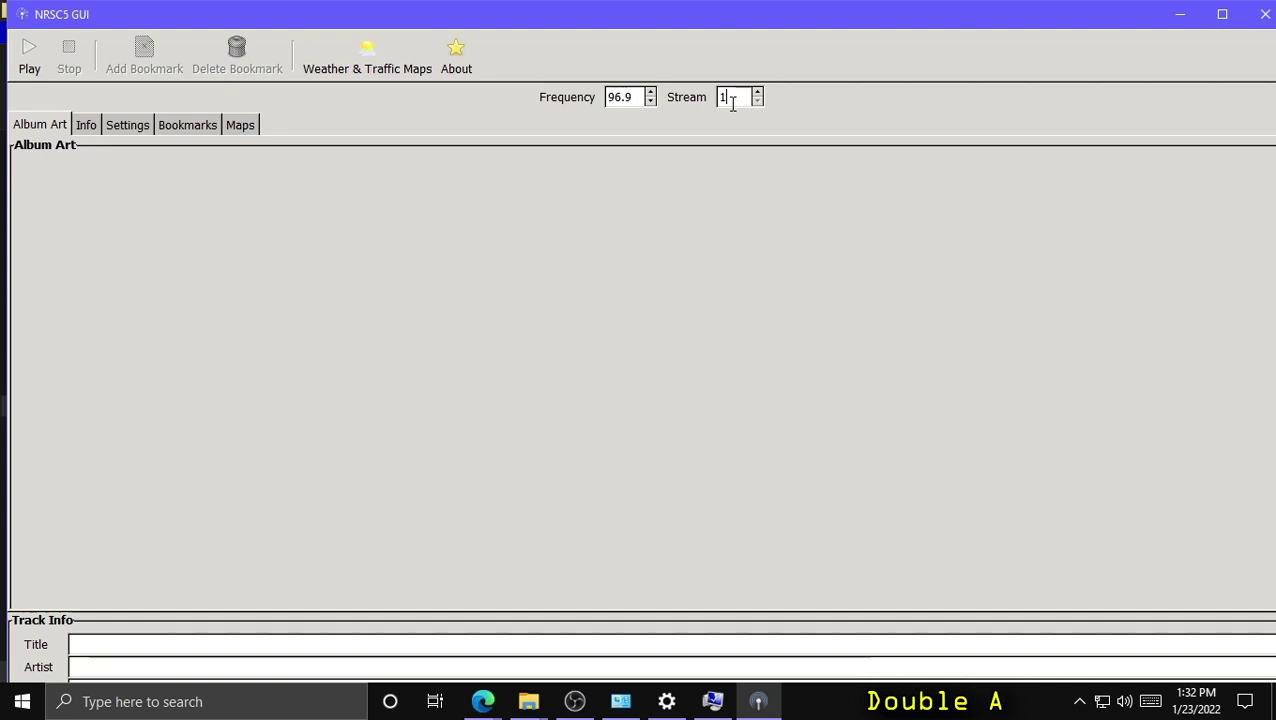
{"action": "left_click", "coordinate": [31, 60]}
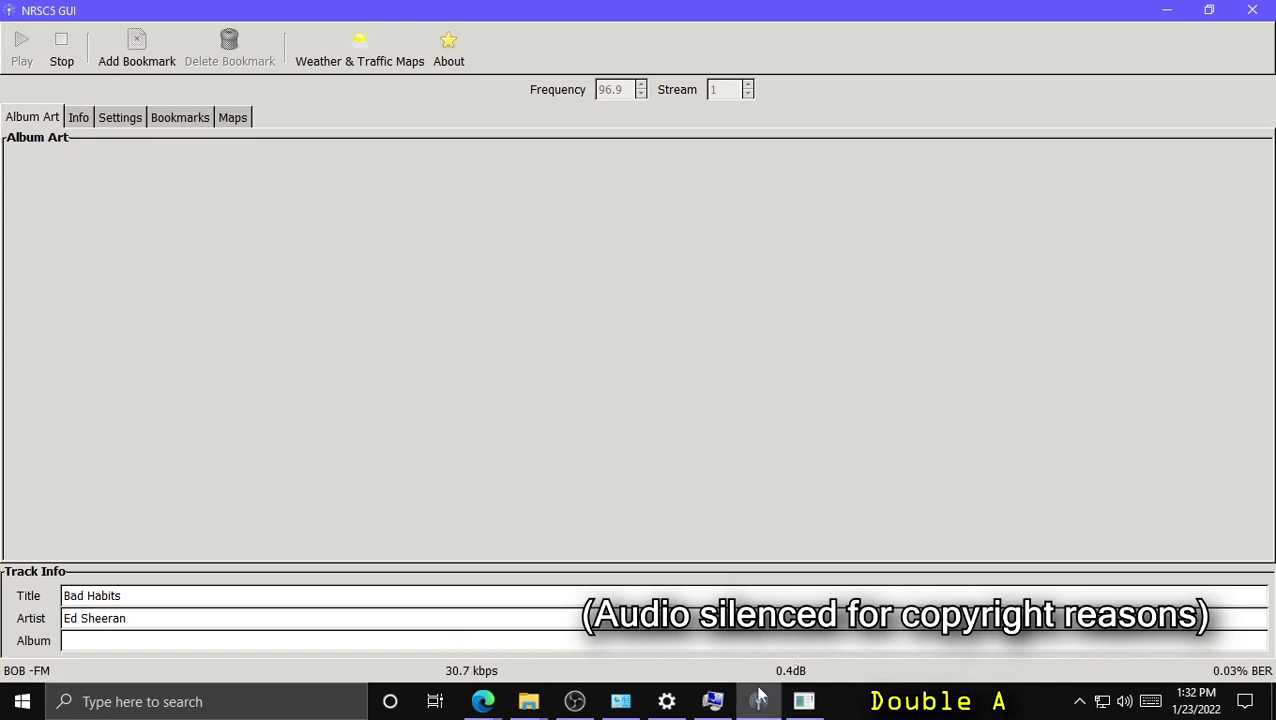
- Browse the Info, Settings, Bookmarks, Maps and Album Art tabs, then stop playback
{"action": "left_click", "coordinate": [79, 118]}
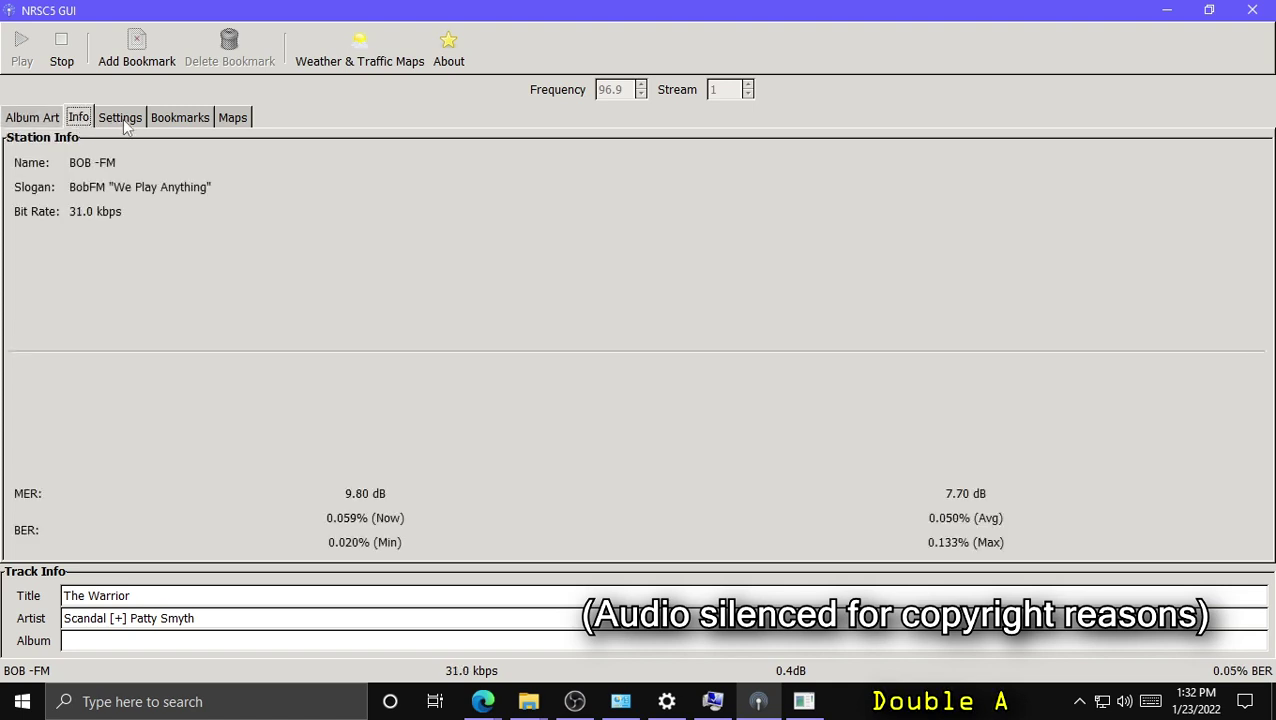
{"action": "left_click", "coordinate": [125, 120]}
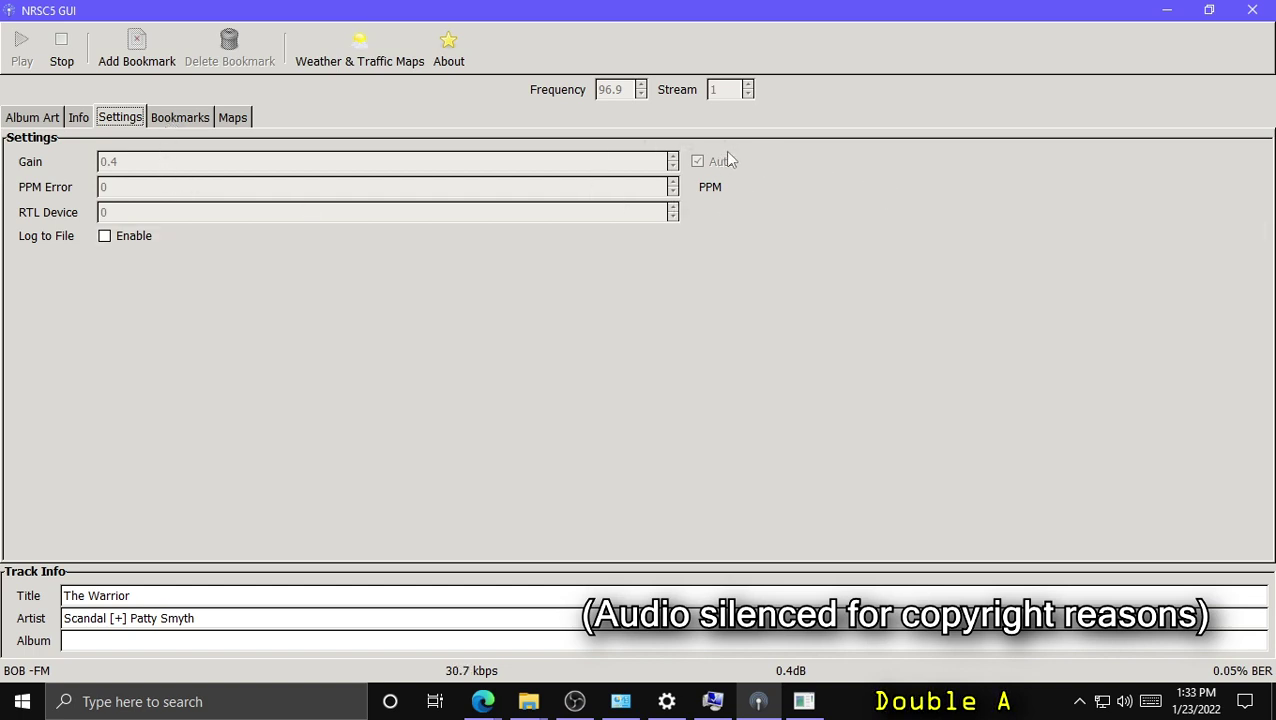
{"action": "left_click", "coordinate": [177, 124]}
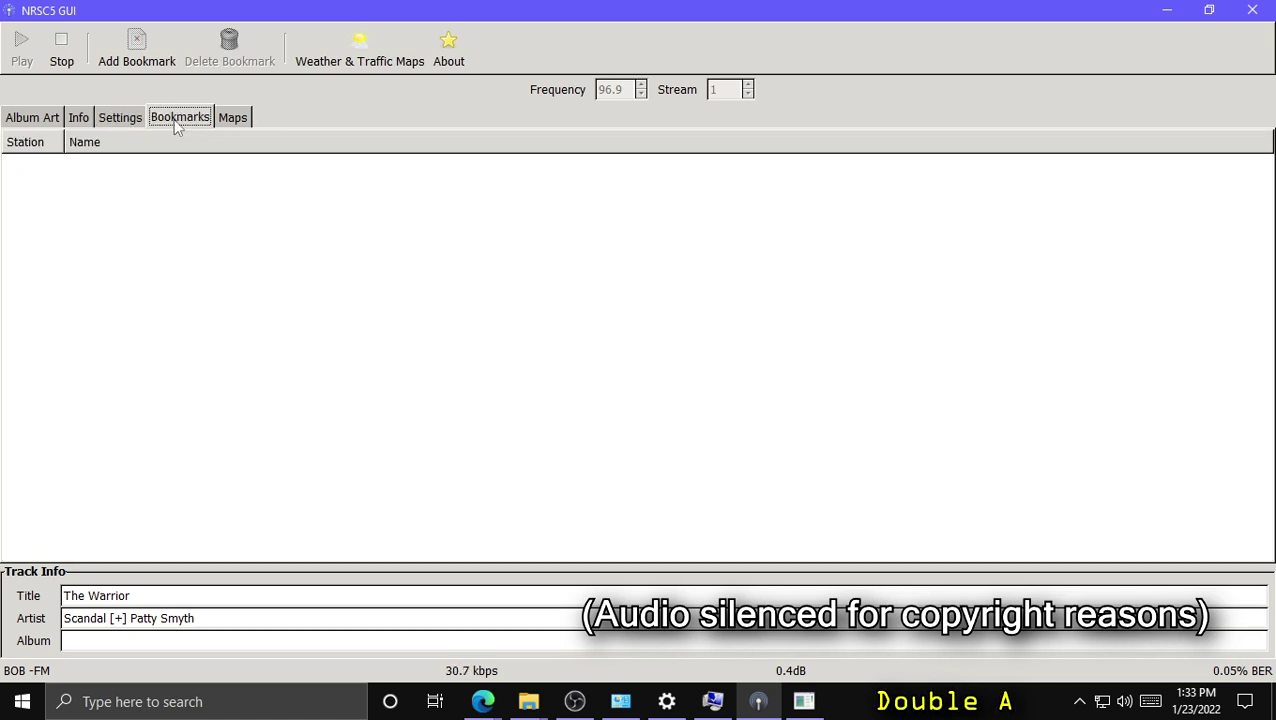
{"action": "left_click", "coordinate": [229, 118]}
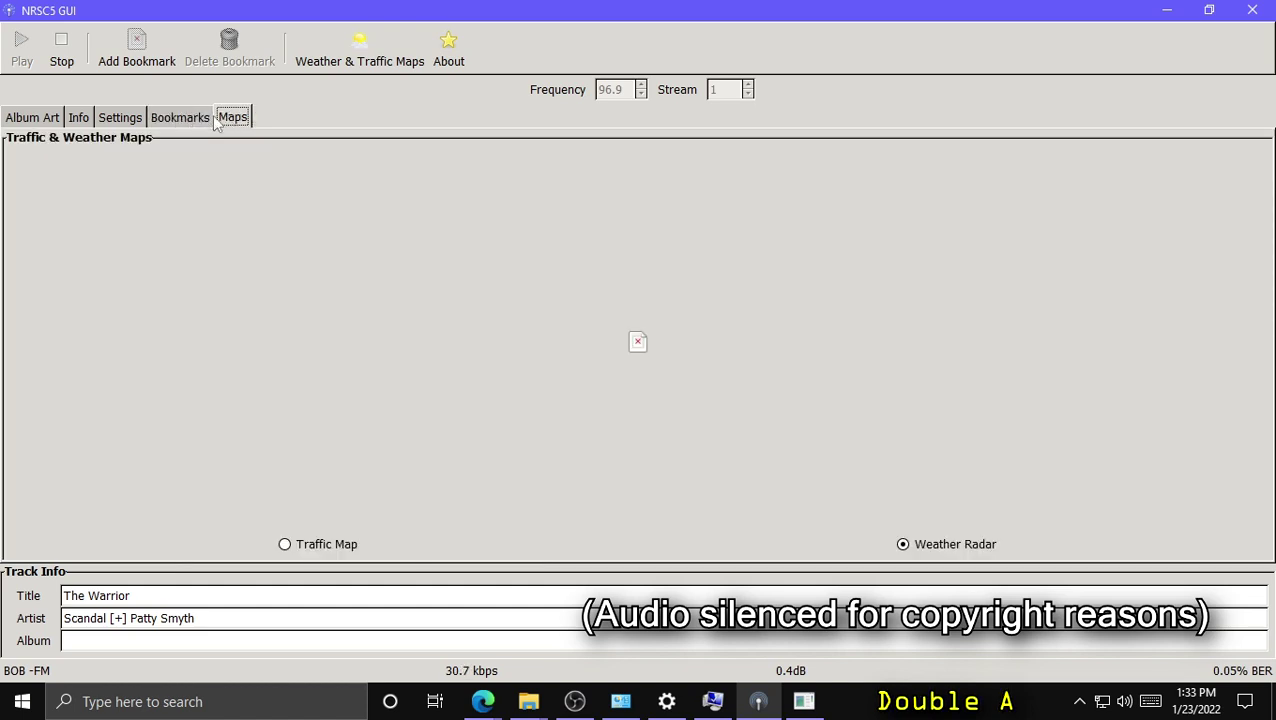
{"action": "left_click", "coordinate": [14, 120]}
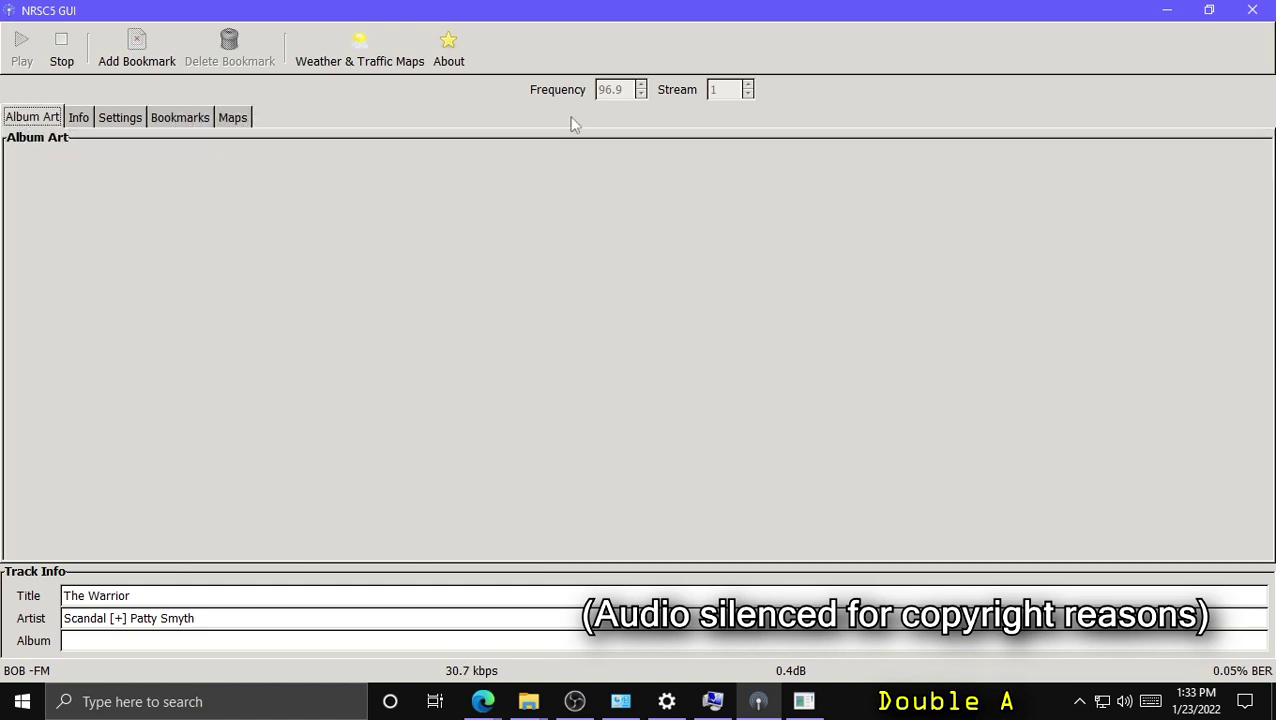
{"action": "left_click", "coordinate": [61, 58]}
- Change the frequency to 102.5 and start receiving WDVE
{"action": "left_click_drag", "start_coordinate": [620, 91], "coordinate": [507, 94]}
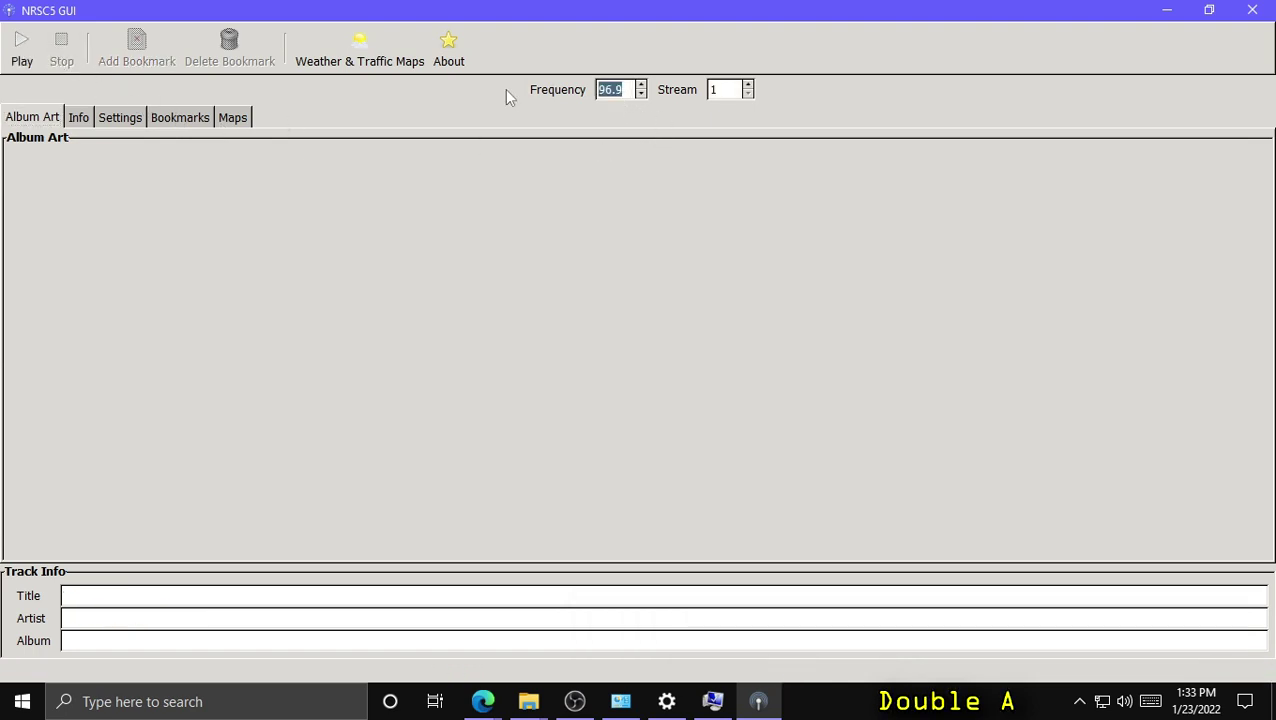
{"action": "type", "text": "102.5"}
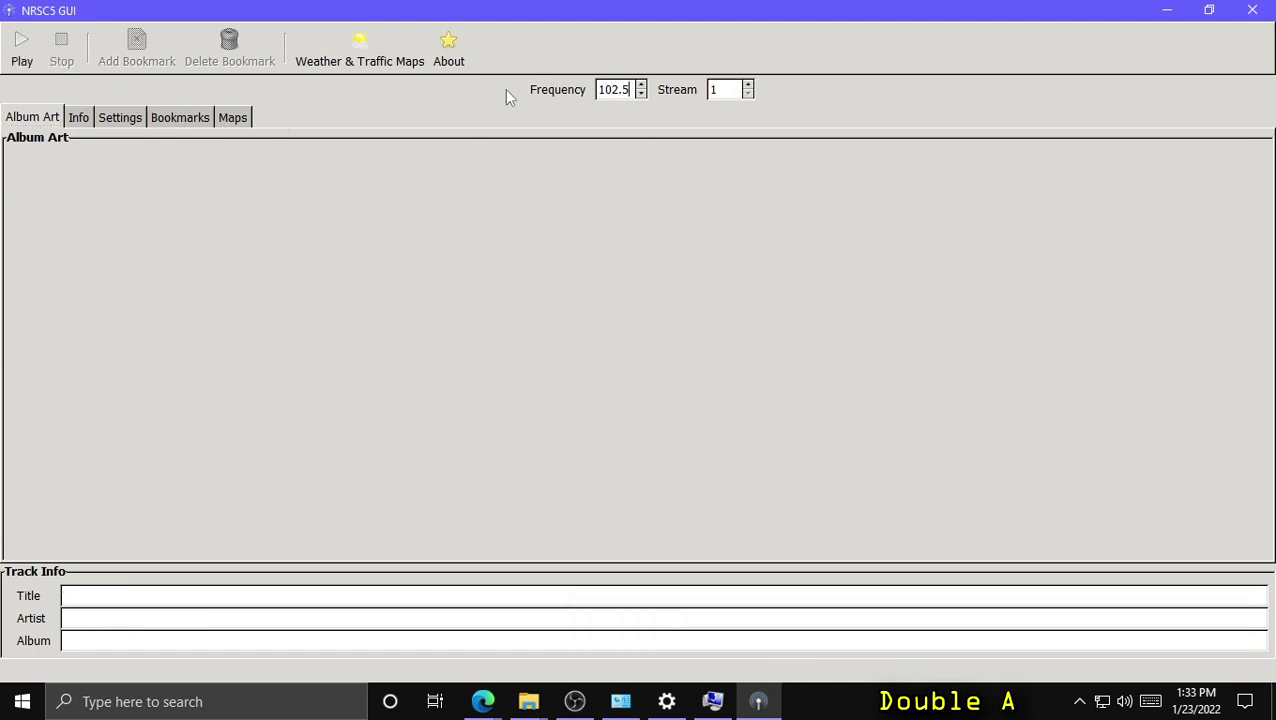
{"action": "left_click", "coordinate": [19, 45]}
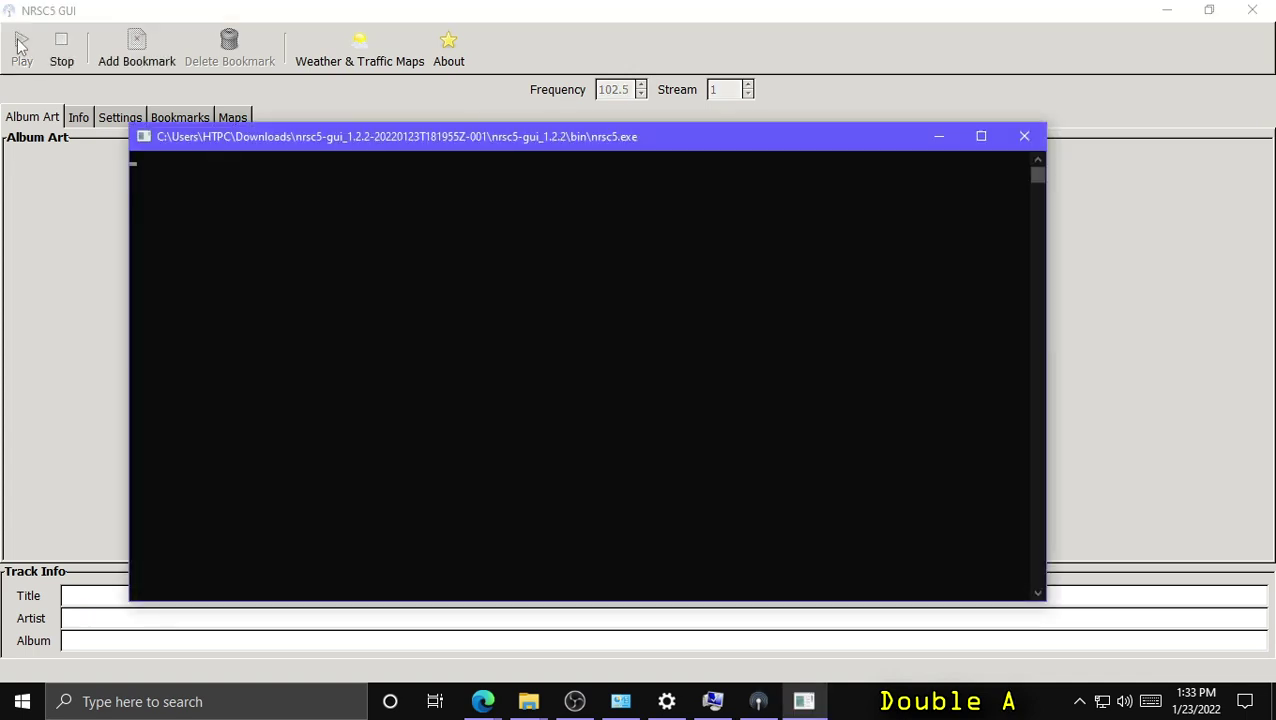
{"action": "left_click", "coordinate": [80, 187]}
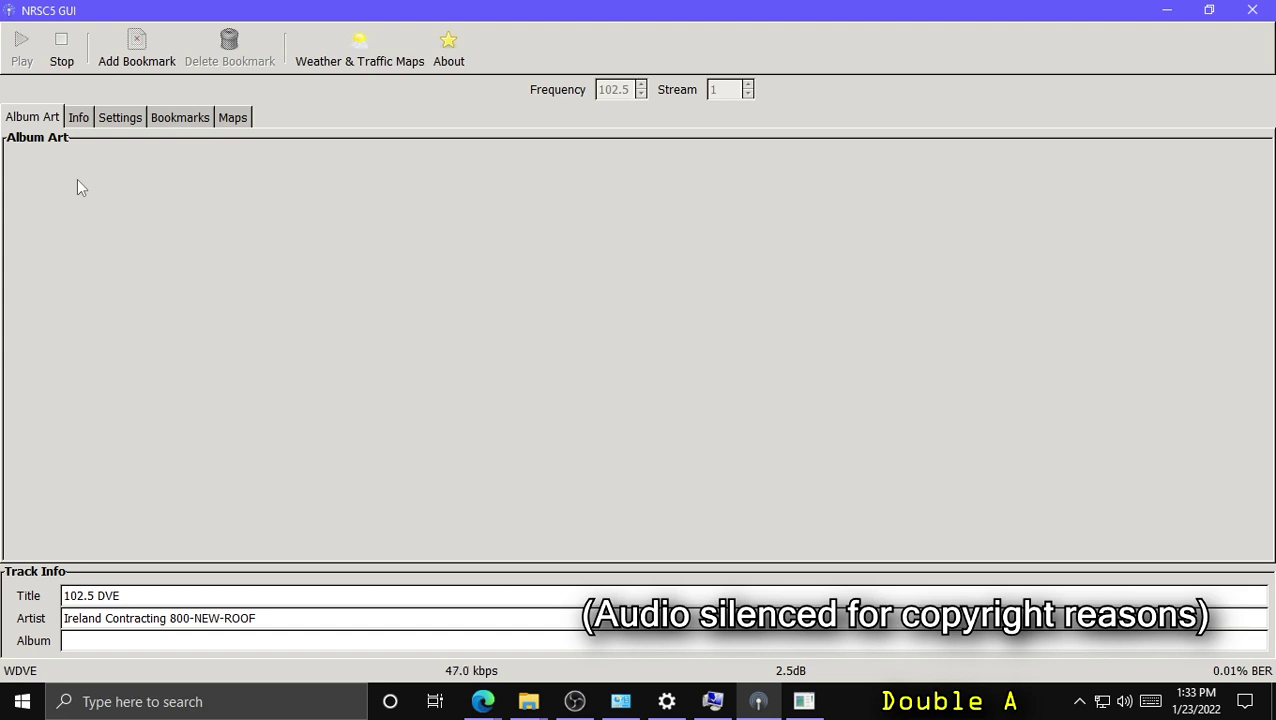
- View WDVE's station info, then show the traffic map on the Maps tab
{"action": "left_click", "coordinate": [85, 124]}
{"action": "left_click", "coordinate": [235, 118]}
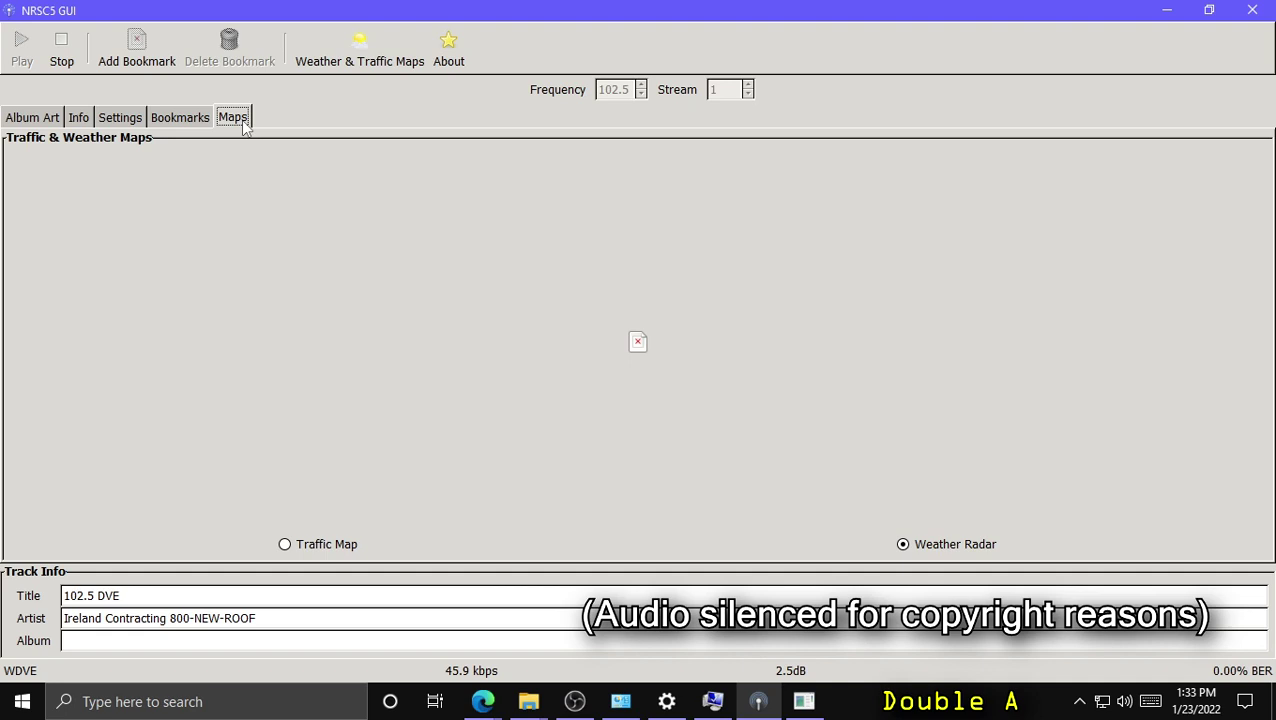
{"action": "left_click", "coordinate": [322, 546]}
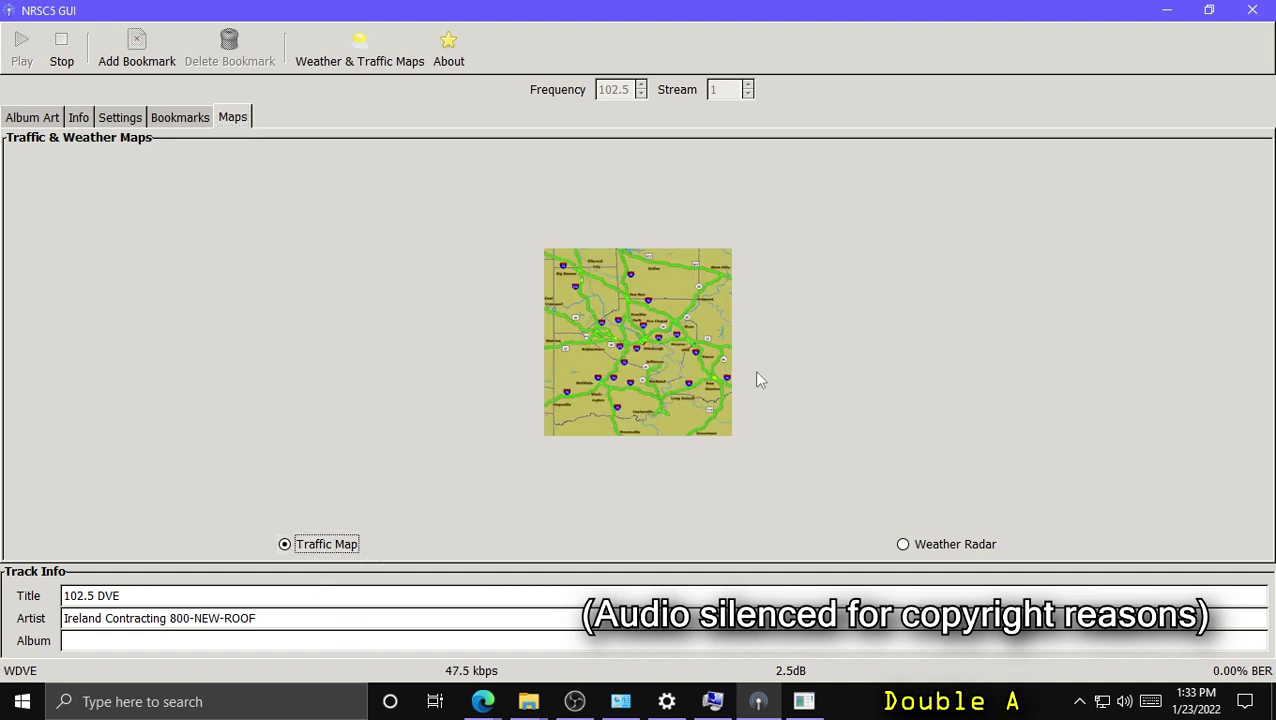
- Stop playback, tune to 92.9 and play it, then play its stream 3
{"action": "left_click", "coordinate": [61, 48]}
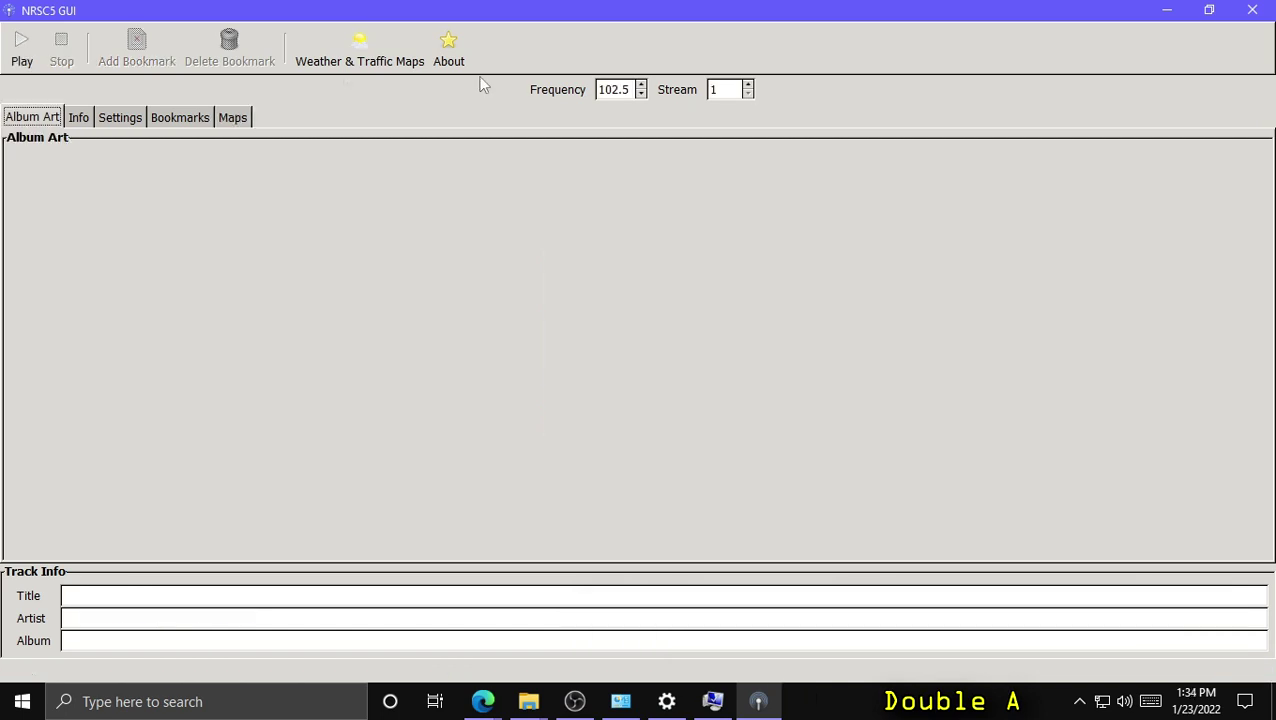
{"action": "left_click_drag", "start_coordinate": [627, 89], "coordinate": [541, 88]}
{"action": "type", "text": "92.9"}
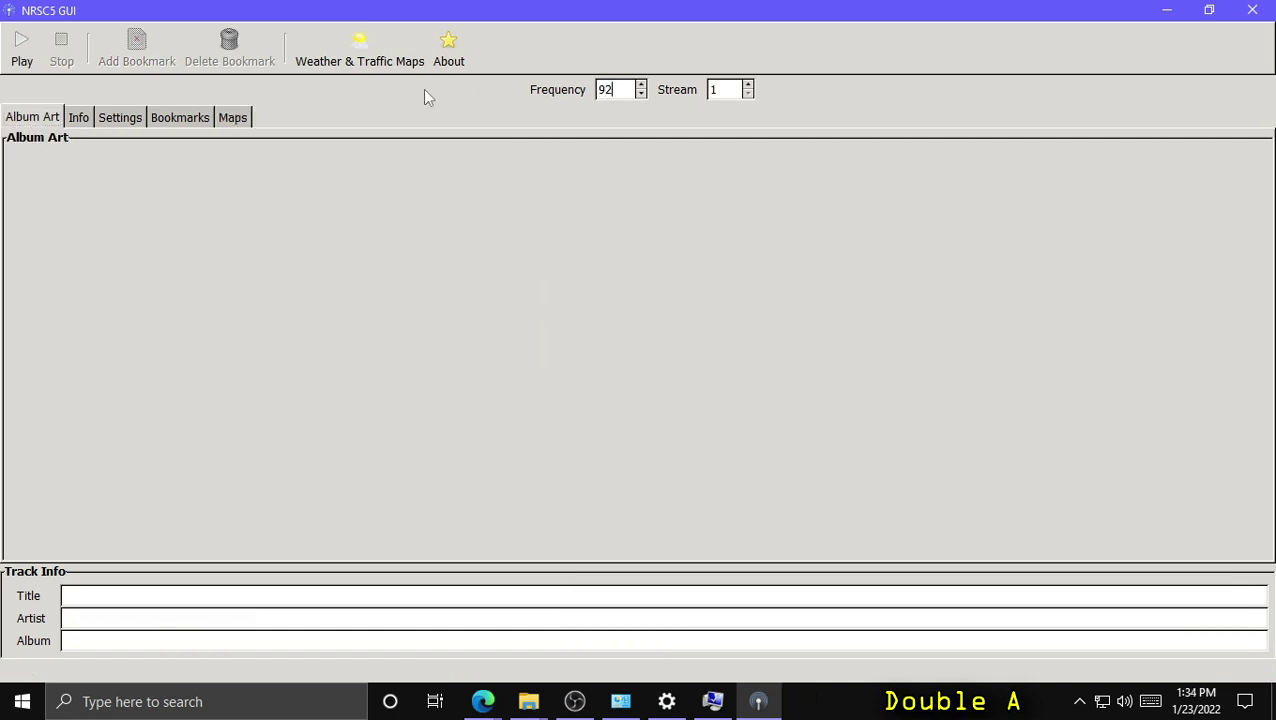
{"action": "left_click", "coordinate": [14, 45]}
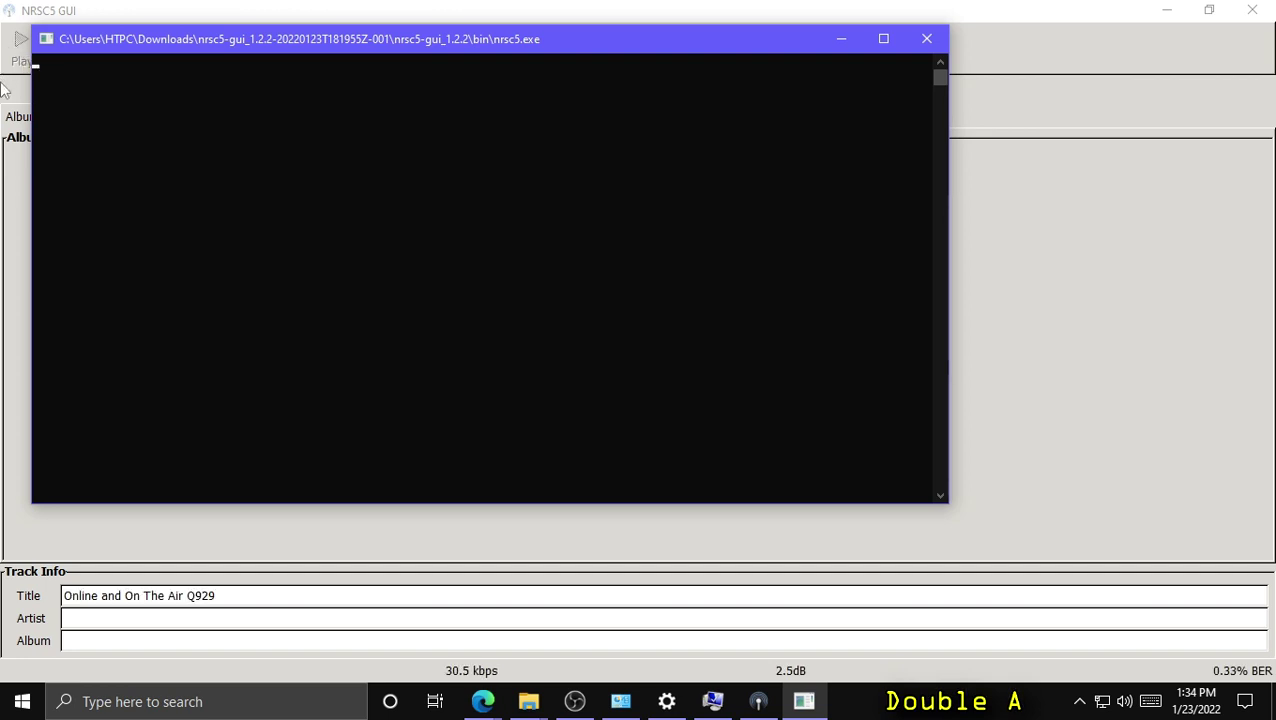
{"action": "left_click", "coordinate": [163, 9]}
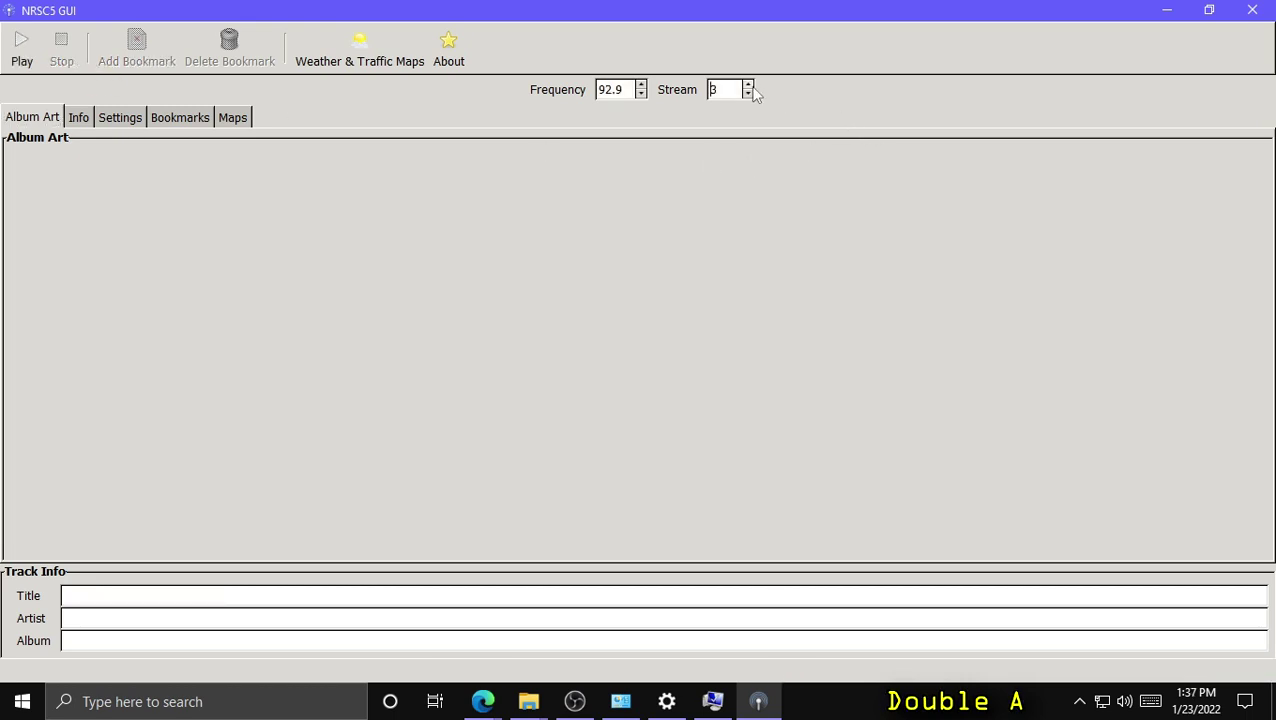
{"action": "left_click", "coordinate": [22, 45]}
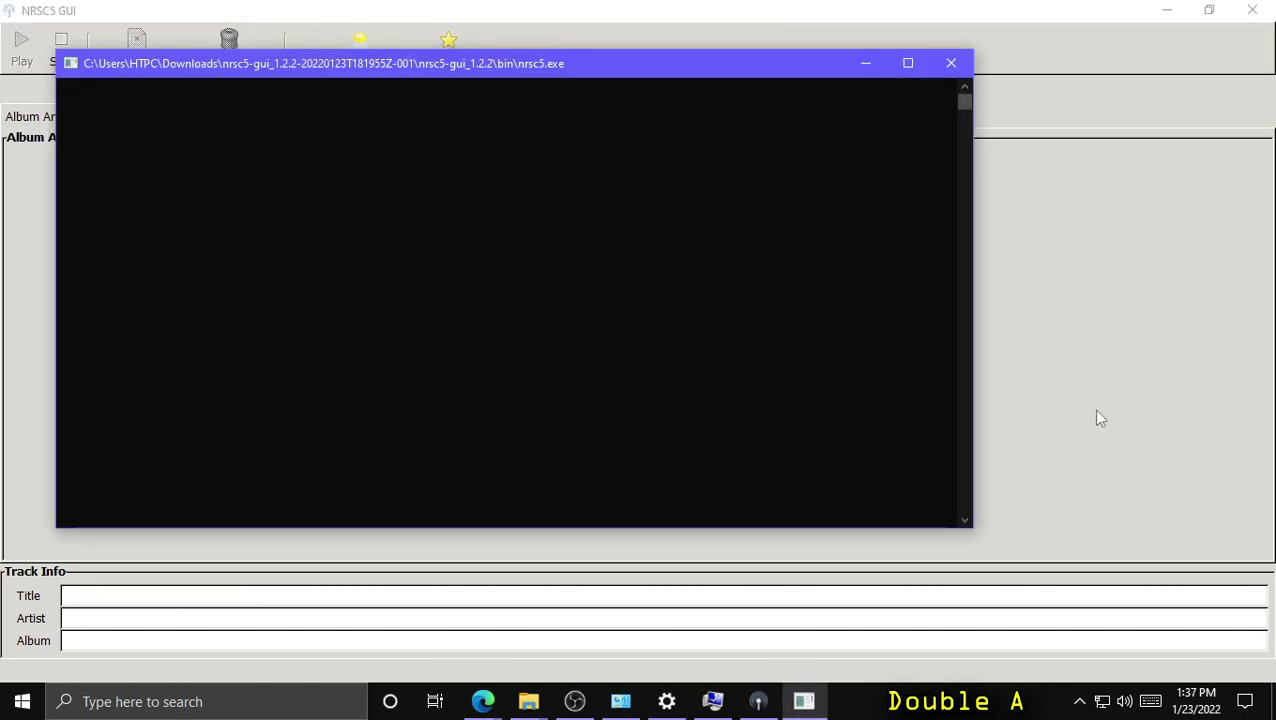